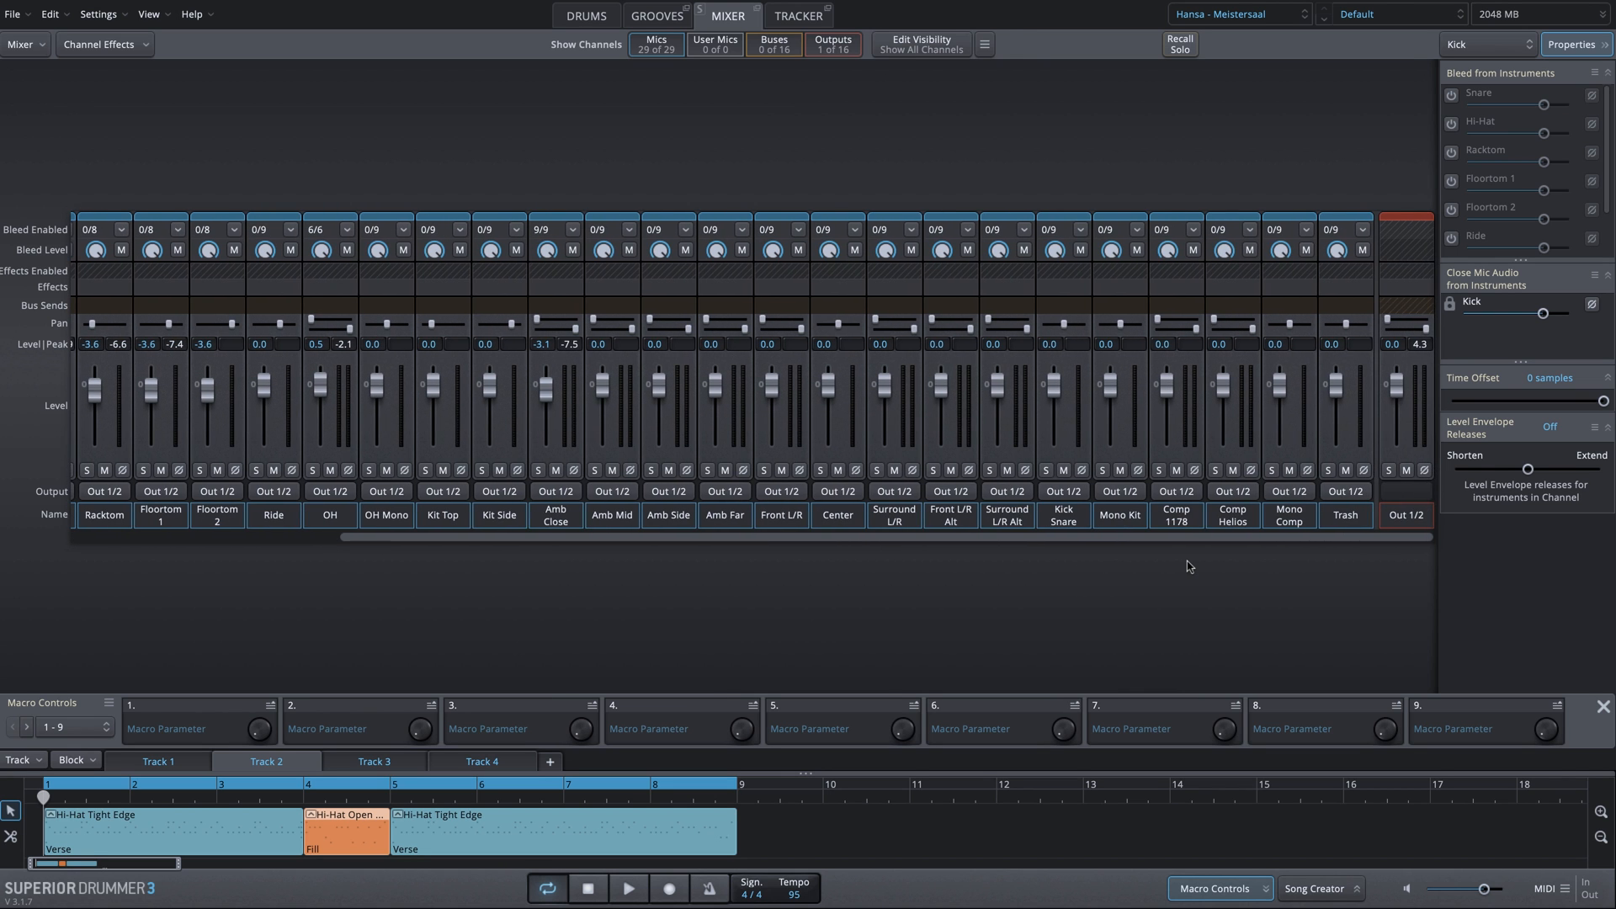
- Play back the groove on Track 2 from the drum kit view, and stop playback
click(582, 16)
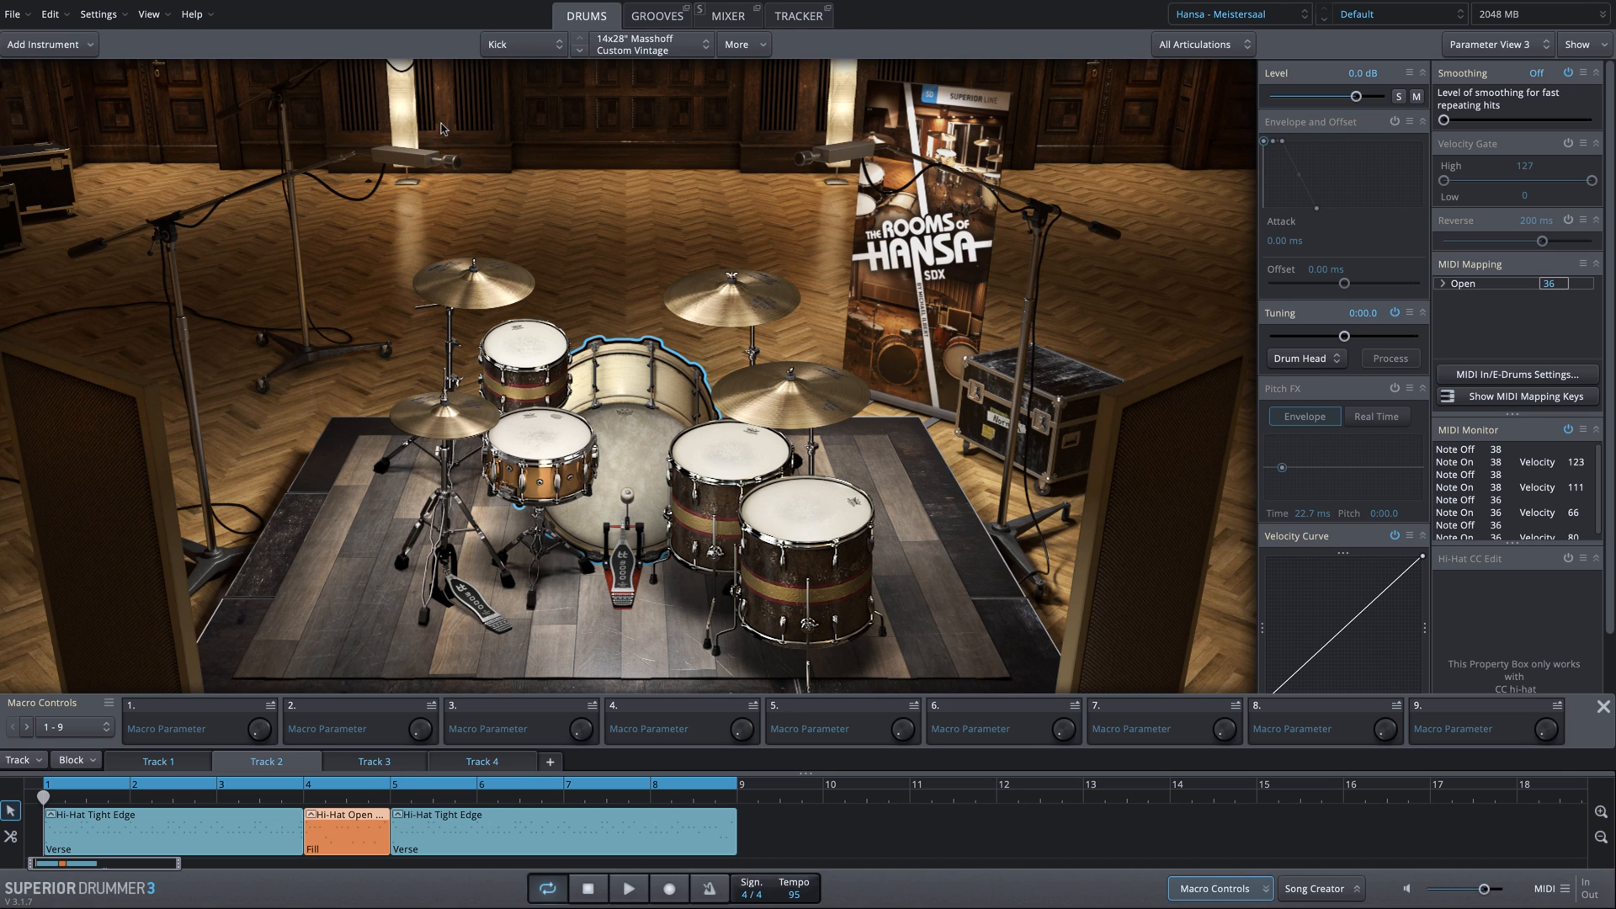
key(space)
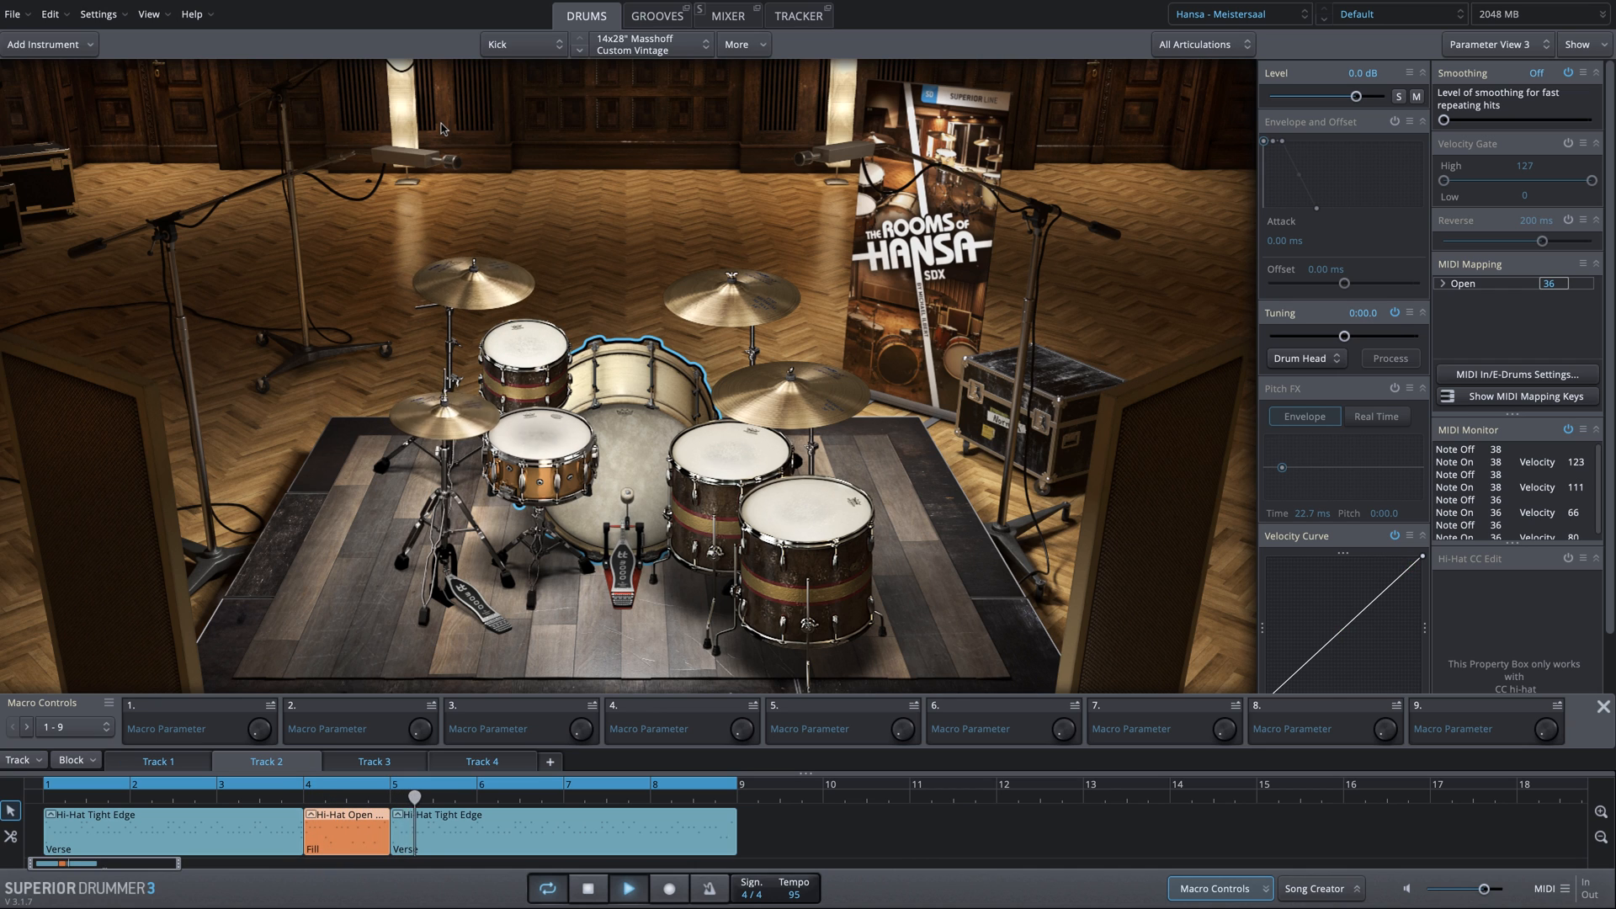
key(space)
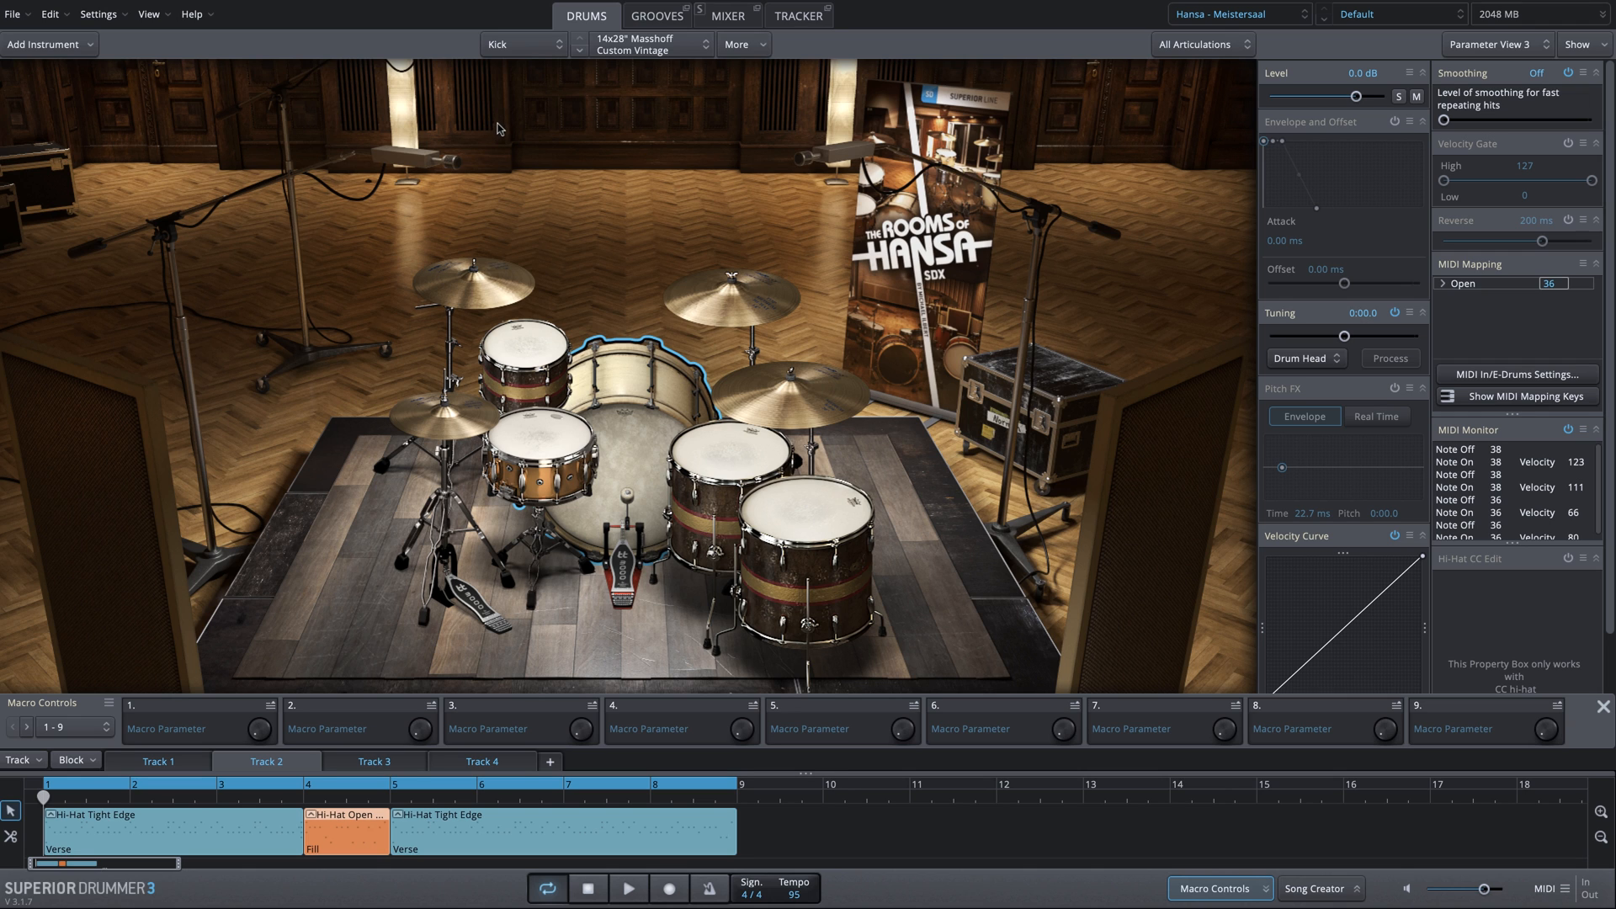
- Look over the mixer's overhead and room channels from OH to Mono Kit, singling out OH and Amb Close
click(729, 16)
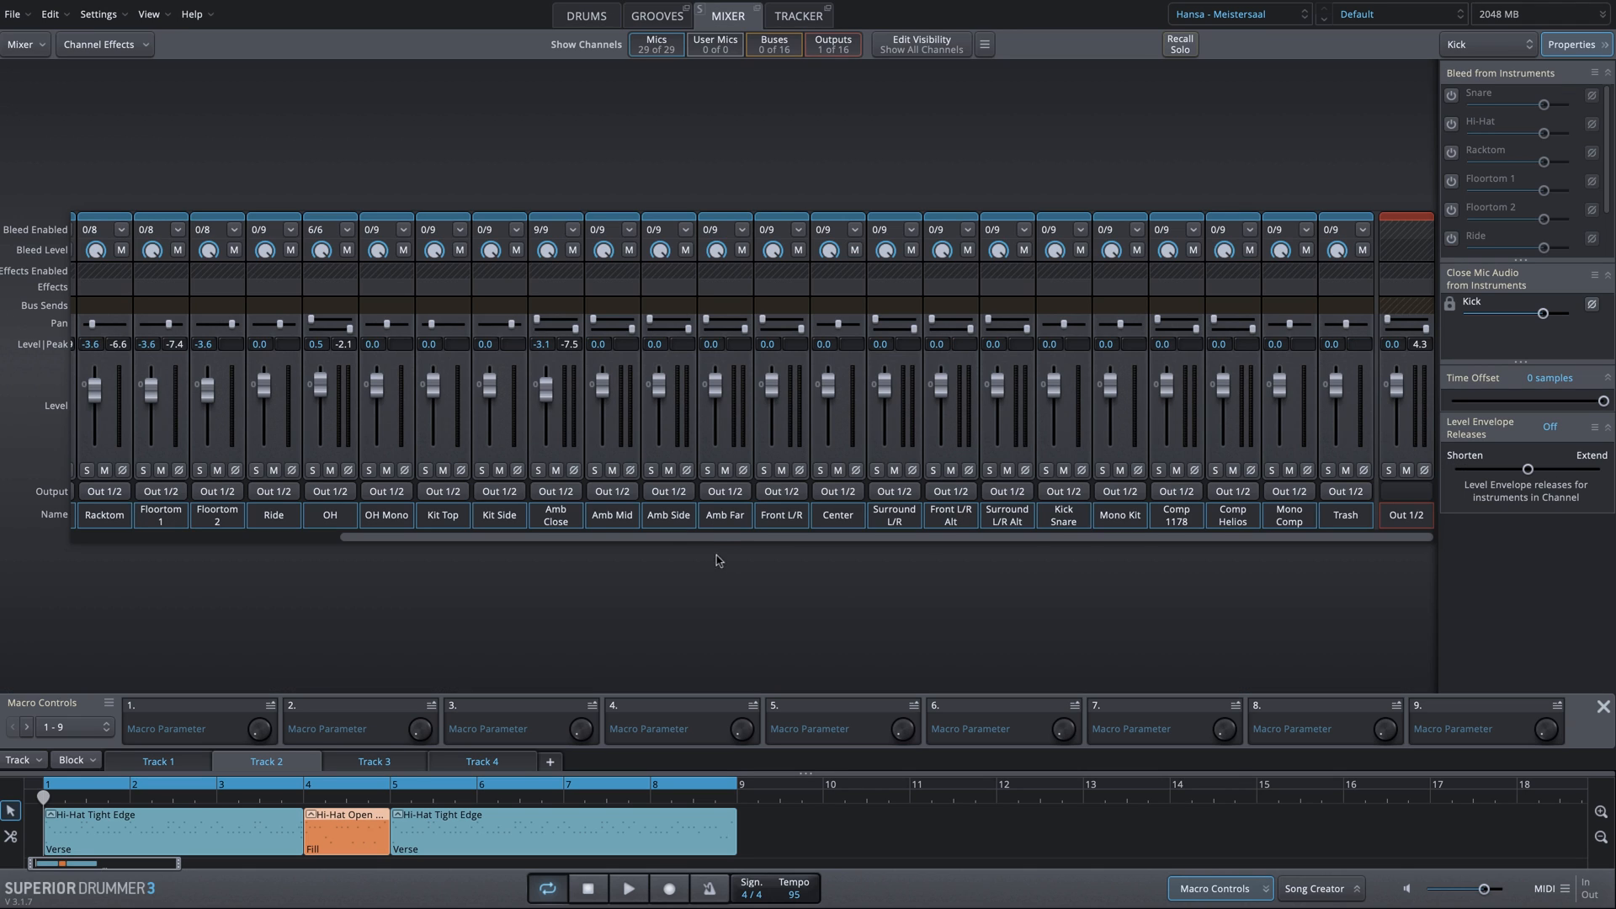
drag(330, 515, 1156, 519)
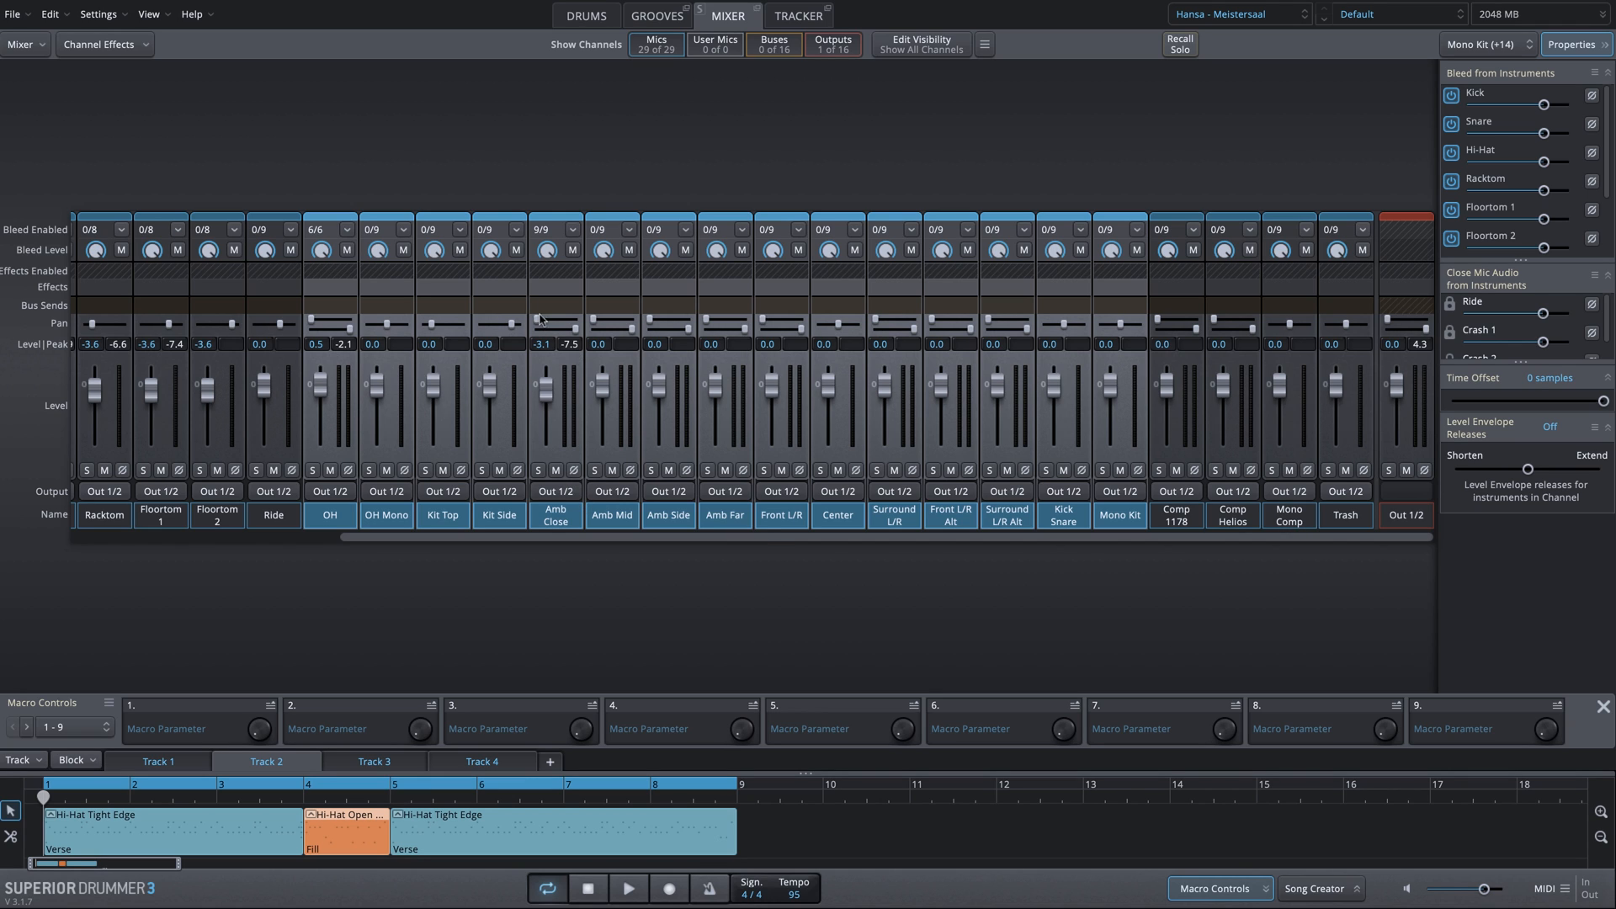
click(333, 516)
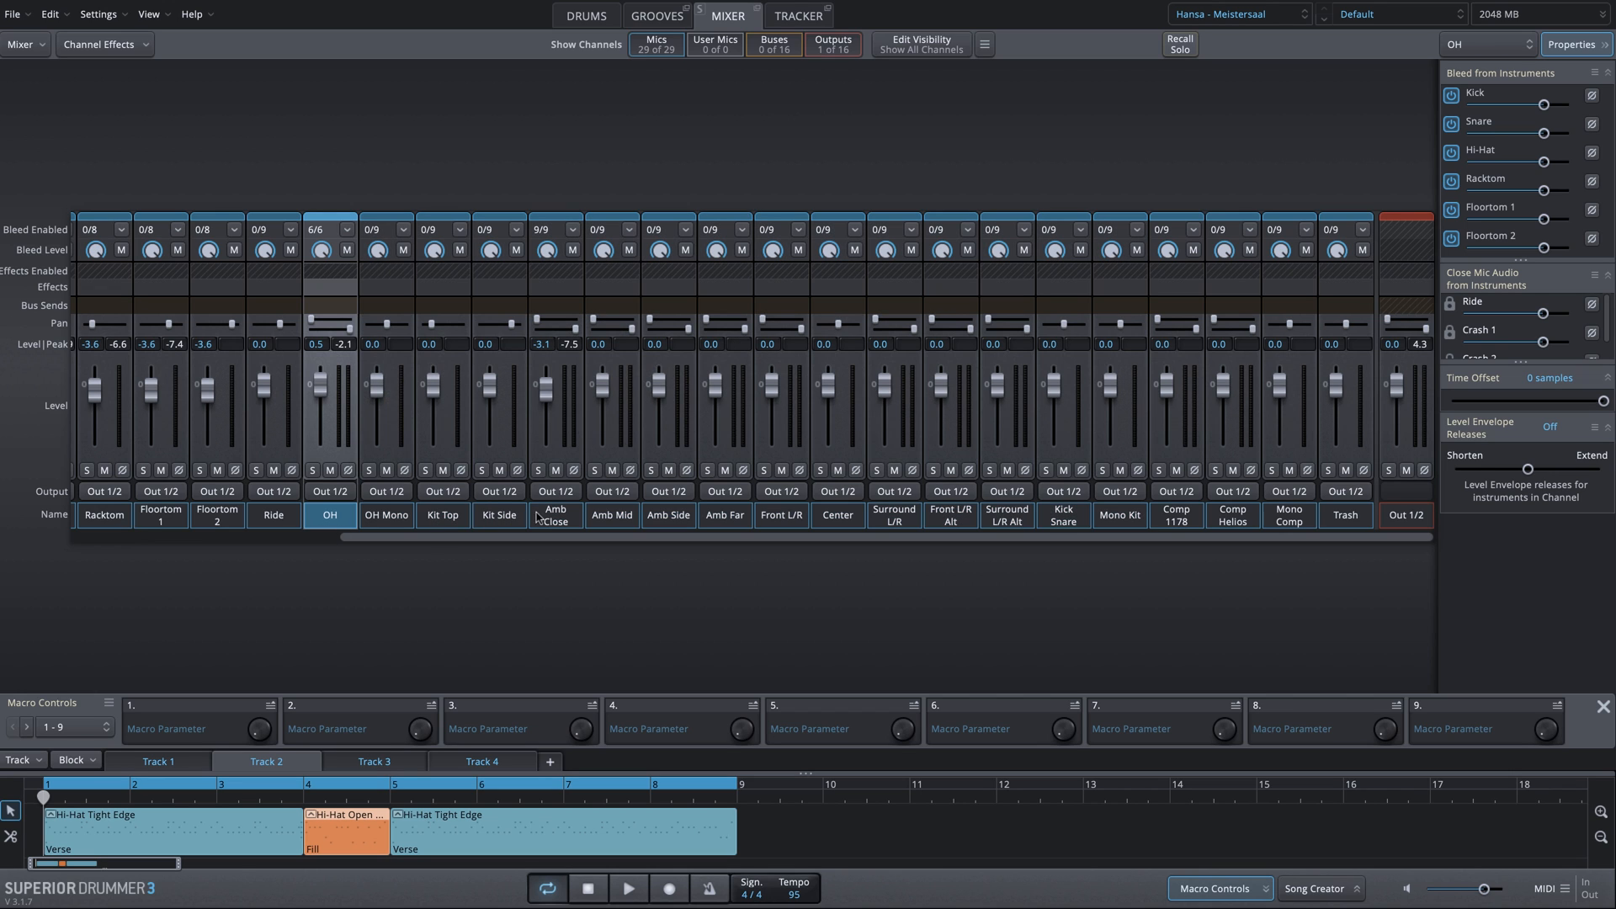
click(552, 521)
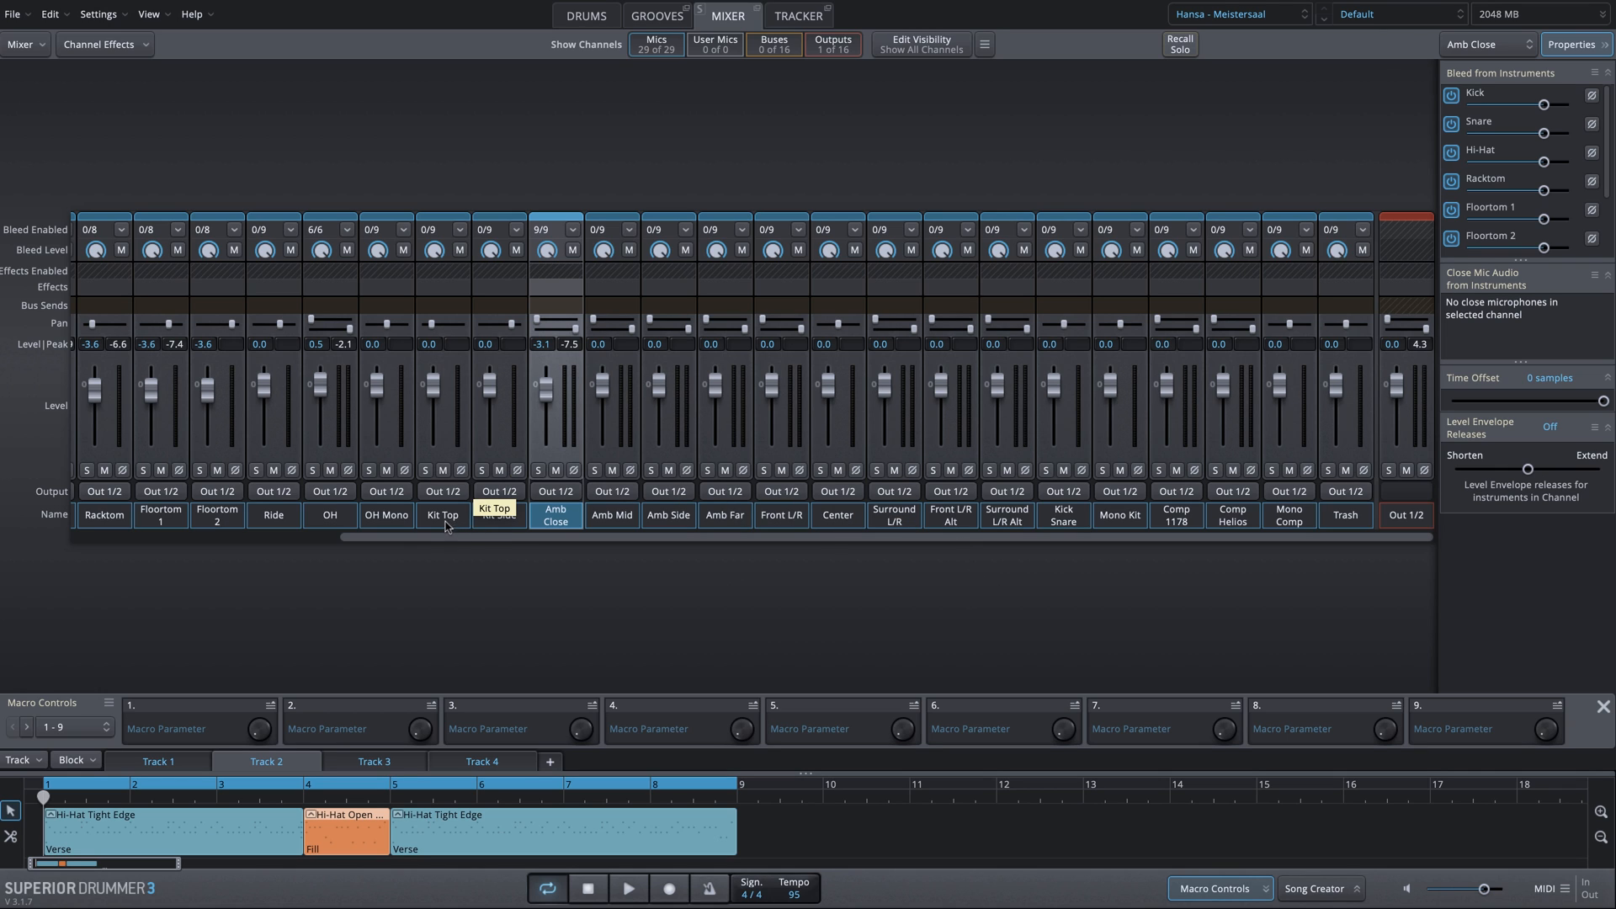
- Enable bleed from all instruments on the Kit Top, Kit Side, Kick Snare and Mono Kit channels together
click(445, 523)
super+click(498, 522)
super+click(1064, 519)
super+click(1120, 520)
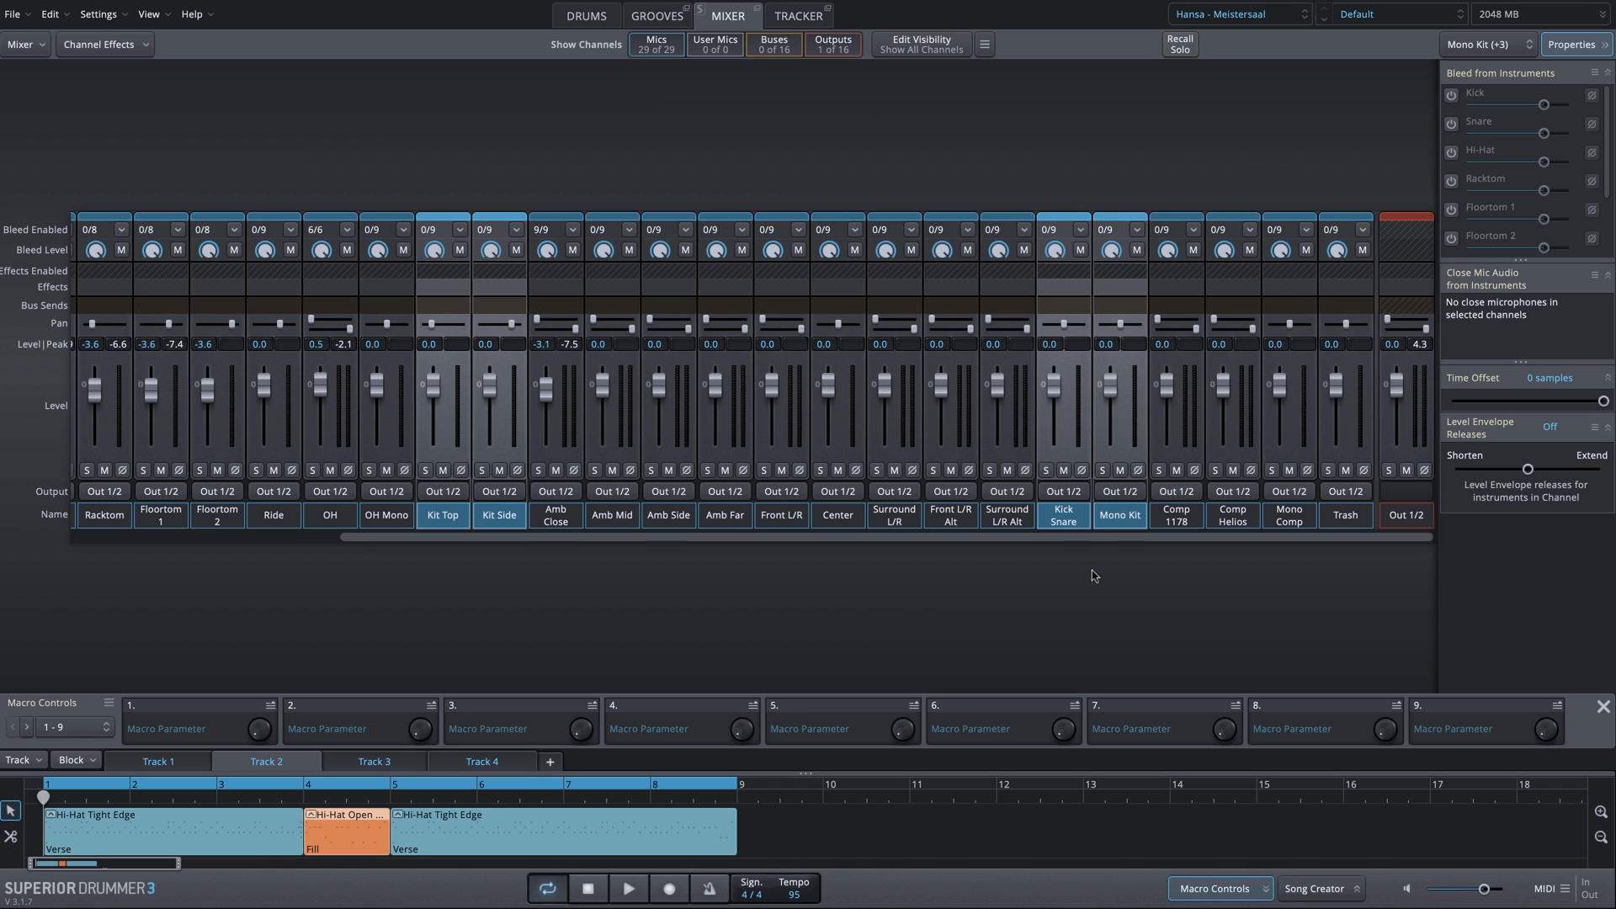
click(1138, 230)
click(1189, 239)
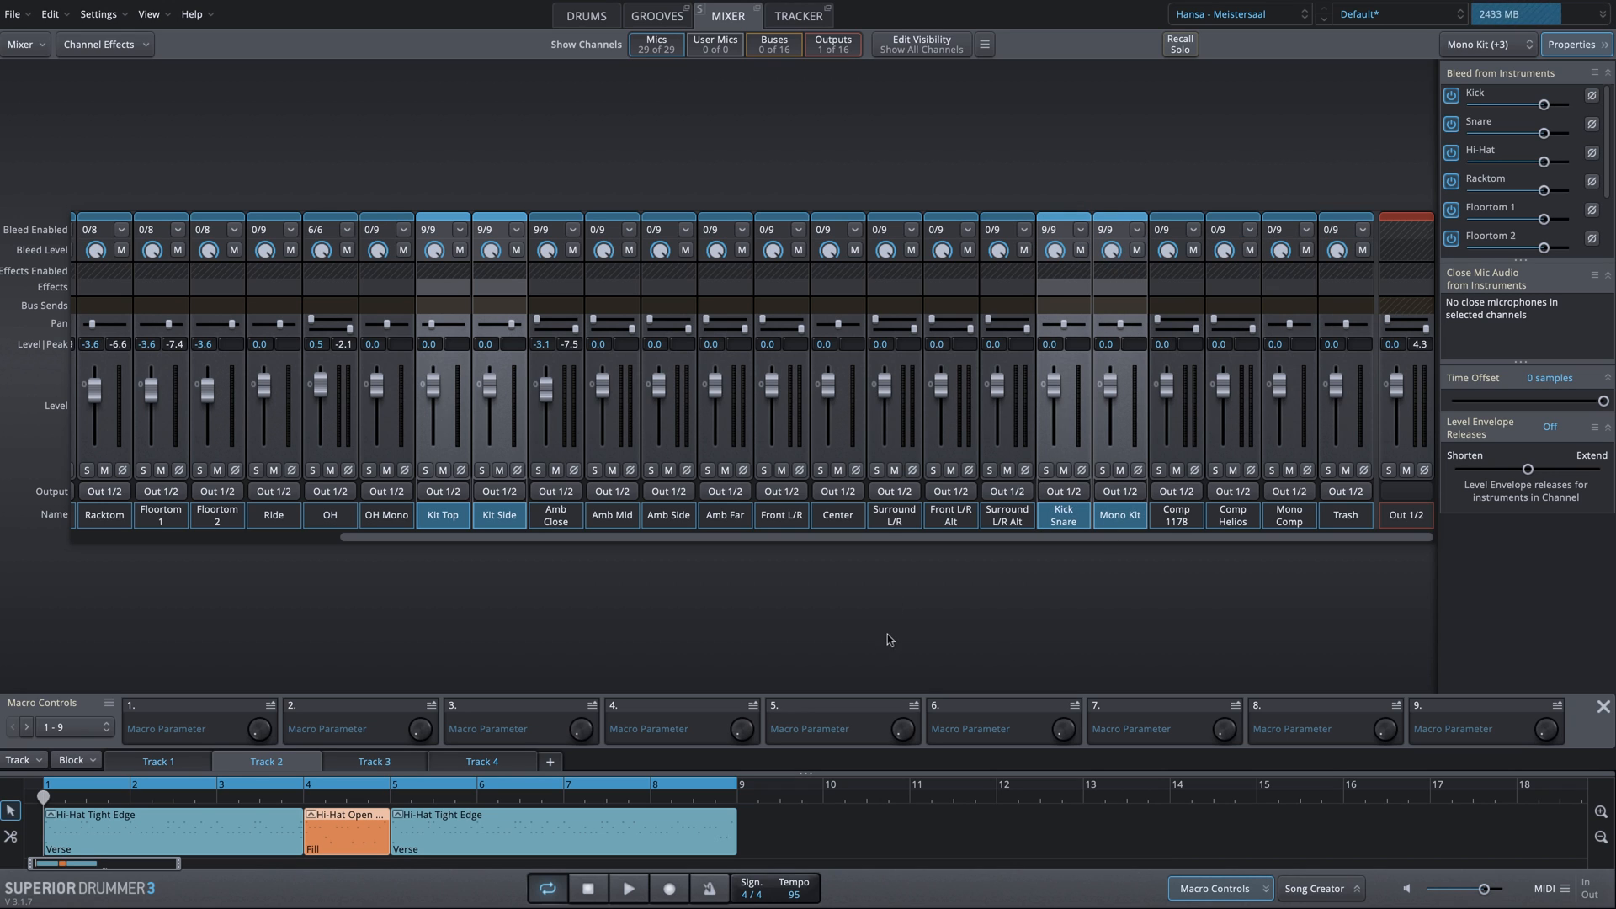
- Route the four selected kit mic channels to Bus 1 and rename that bus Kit AMB
click(445, 492)
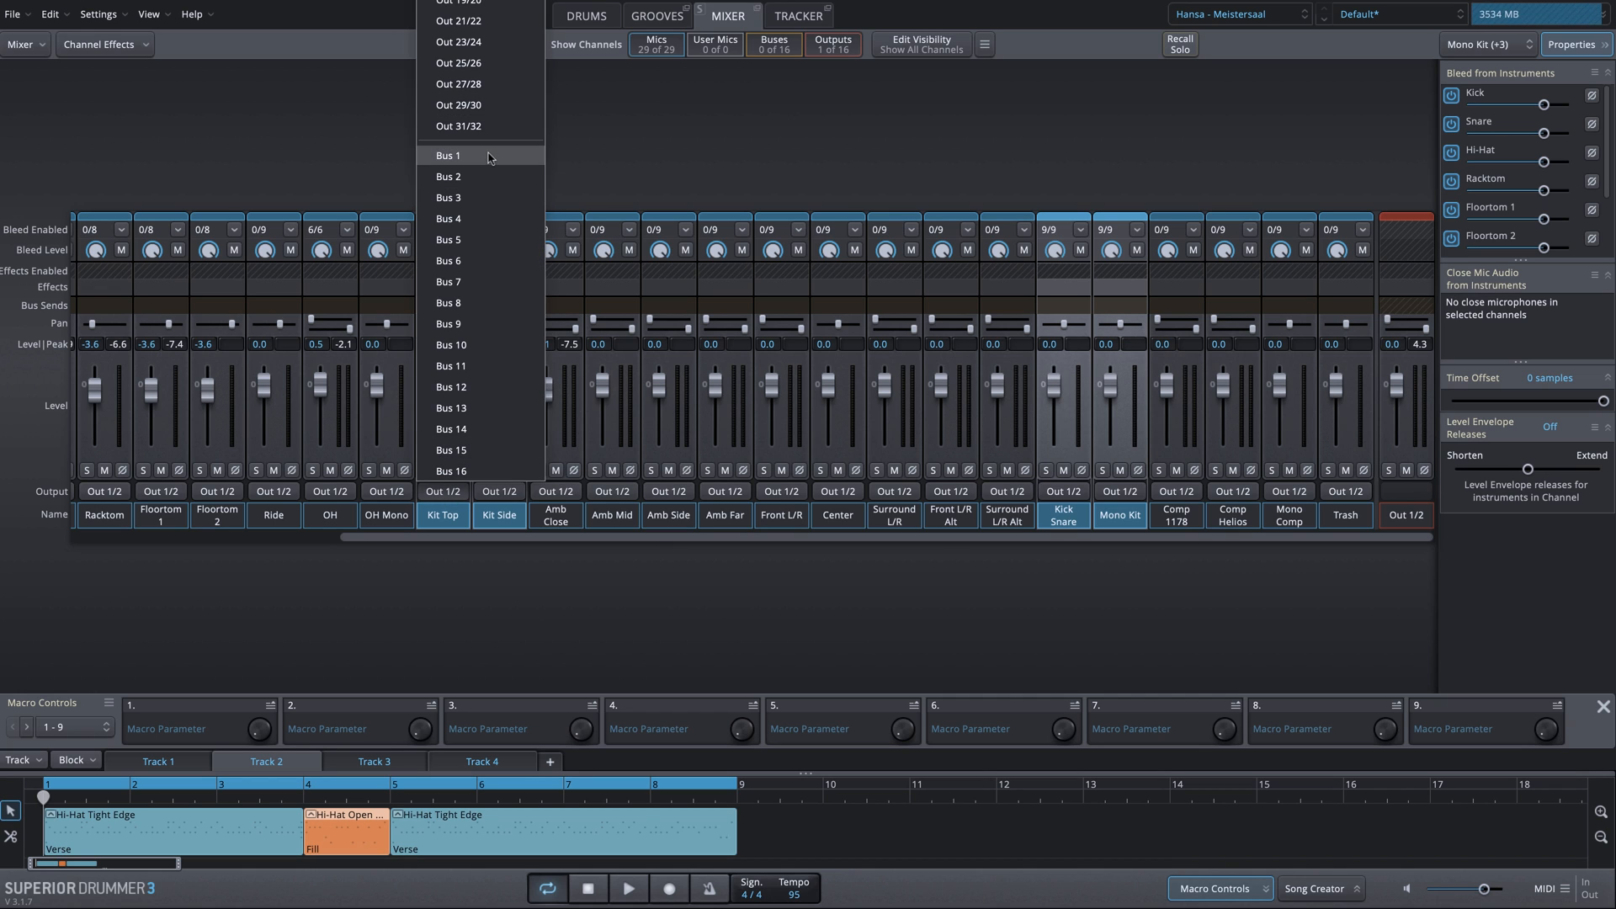
click(447, 156)
double_click(1407, 515)
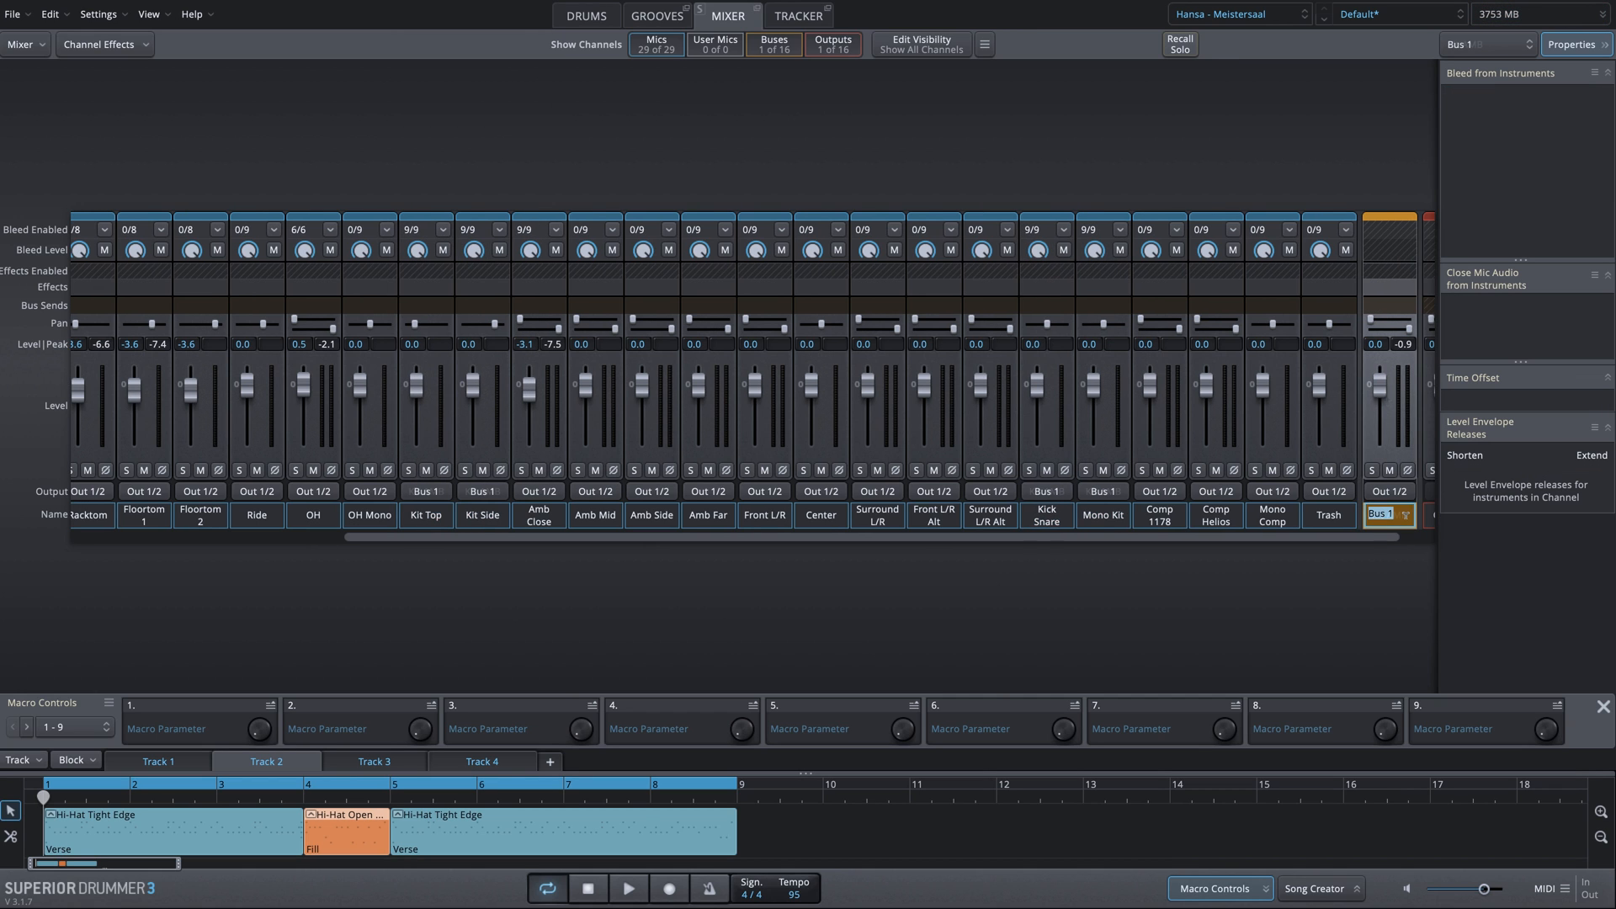
text(Kit AMB)
key(Return)
- Pull the Kit AMB bus level down to Off and hide the channel properties
drag(1385, 390, 1384, 442)
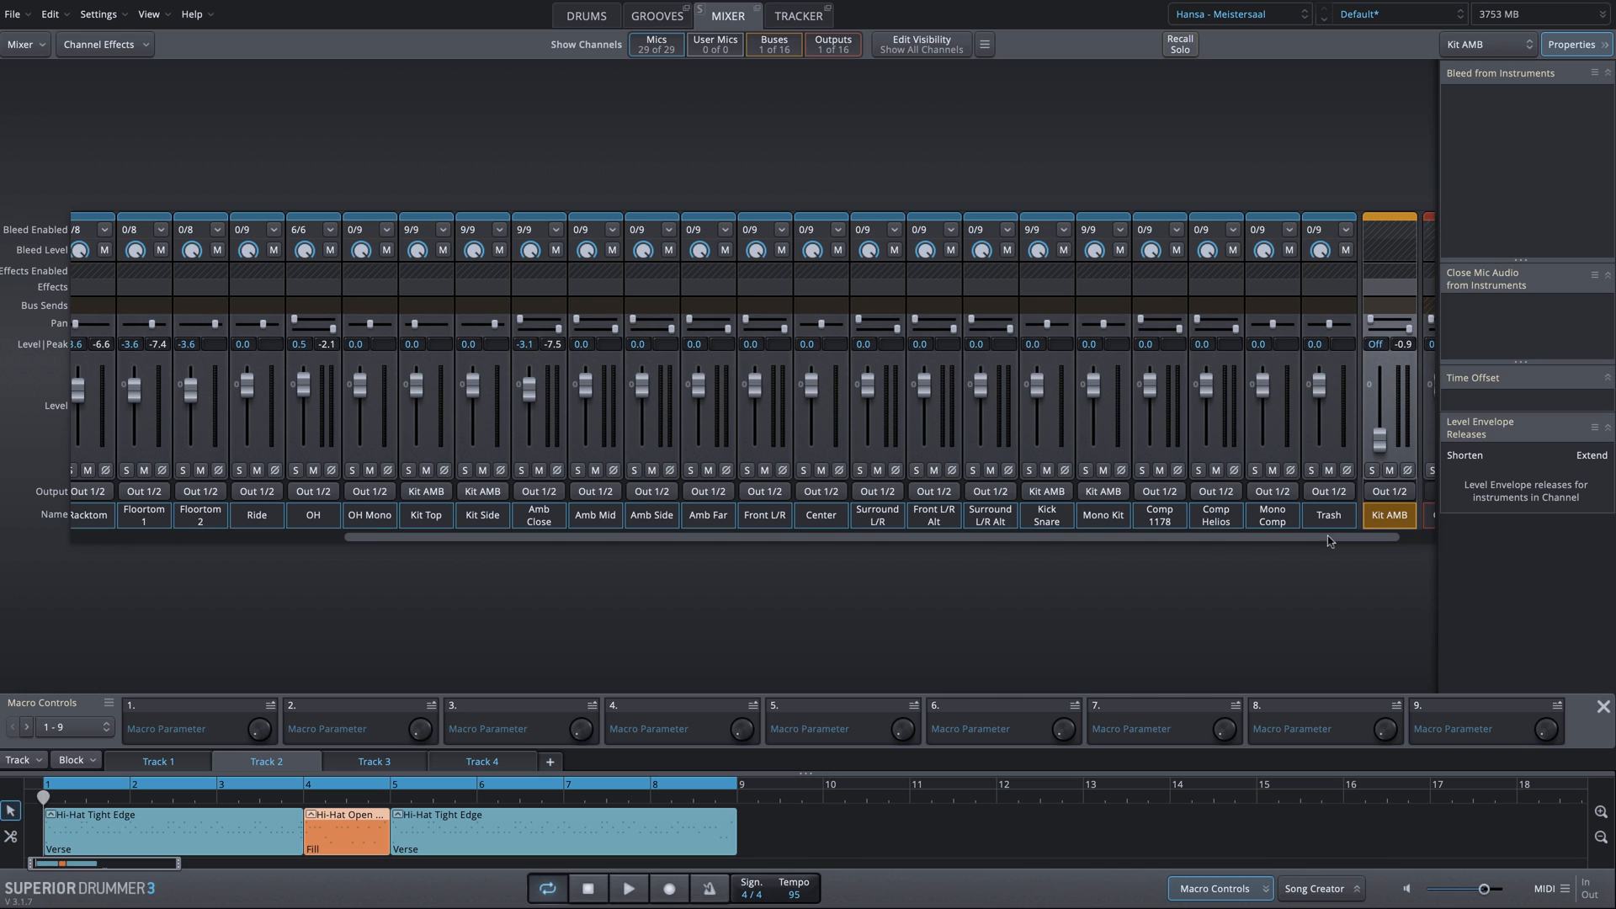
scroll(1387, 541, right, 1)
click(1578, 52)
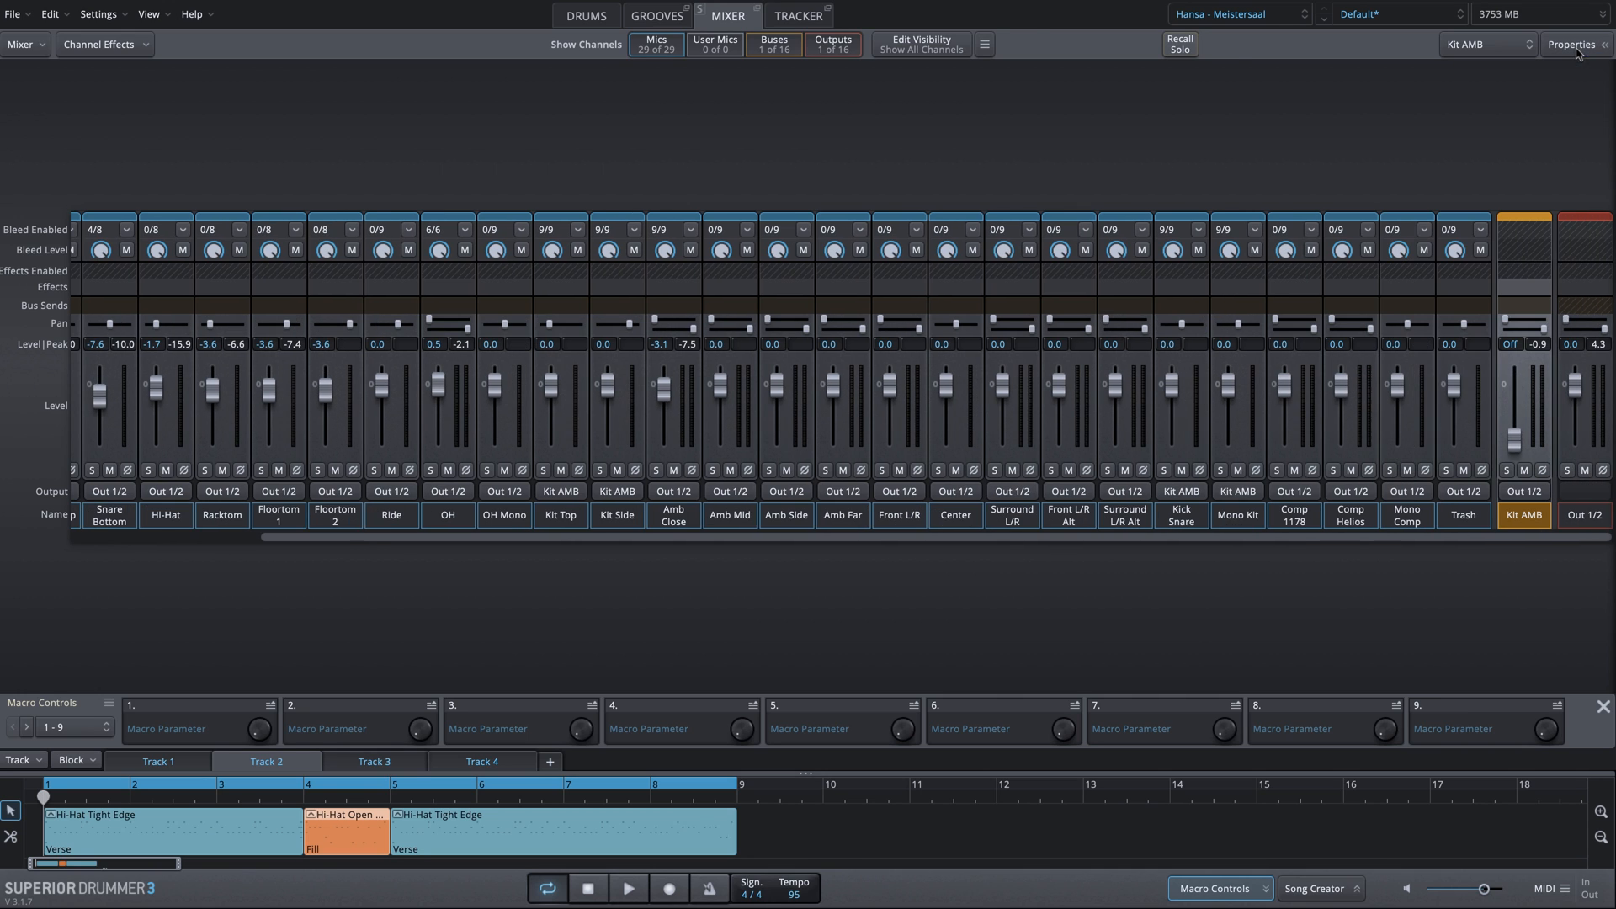
- Raise the Kit AMB bus while it plays soloed, and balance it unsoloed in the full mix at about -10.7 dB
click(1507, 470)
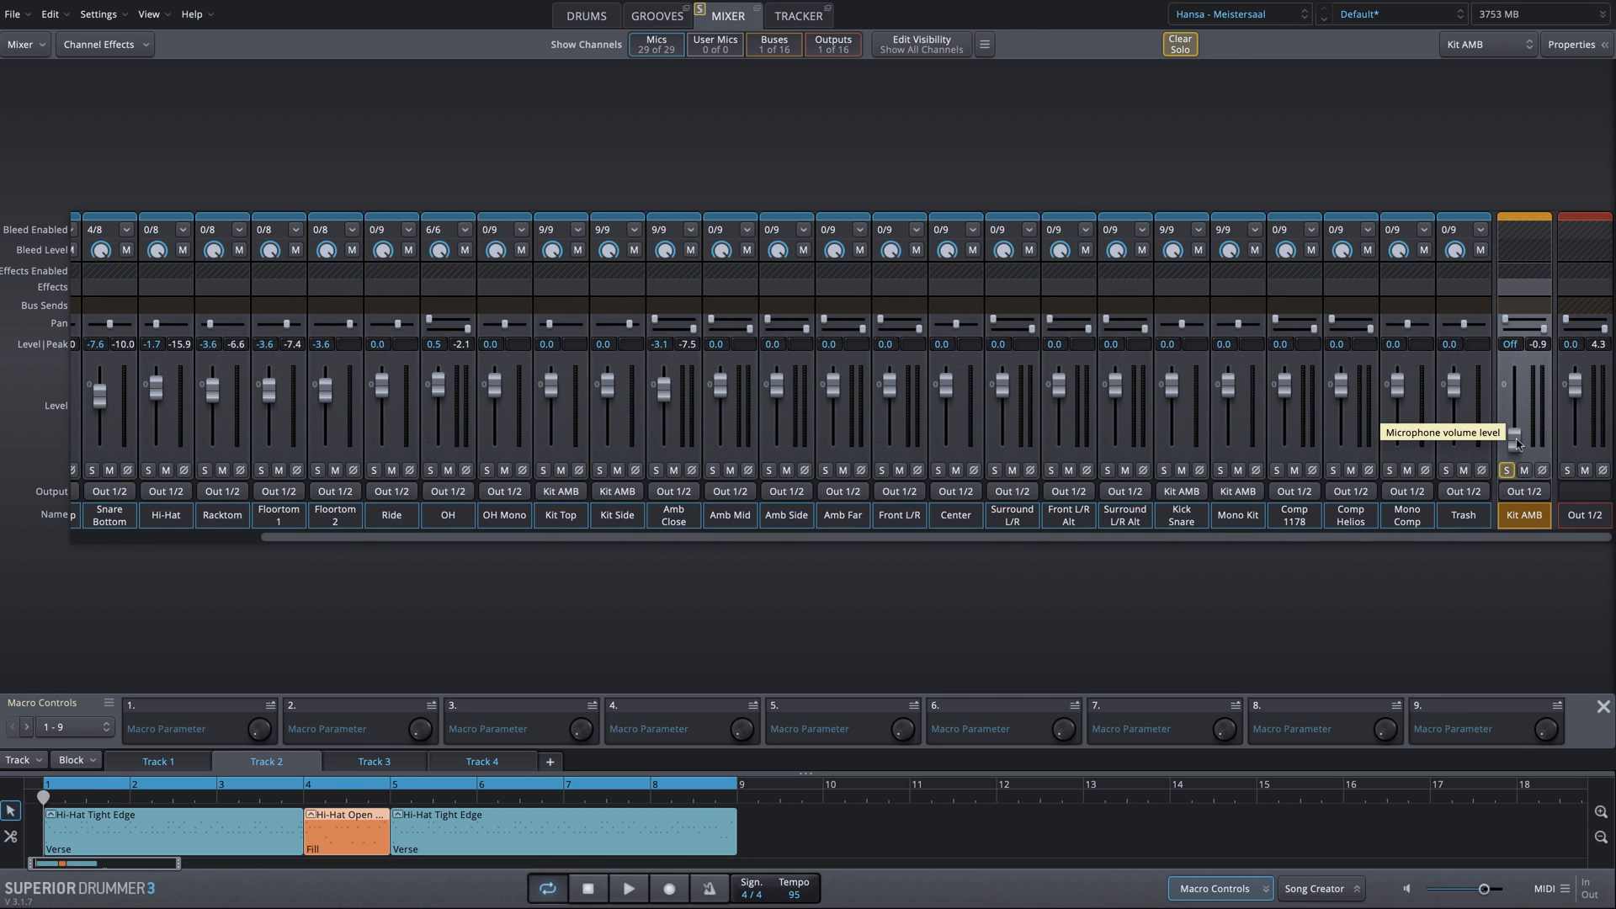
key(space)
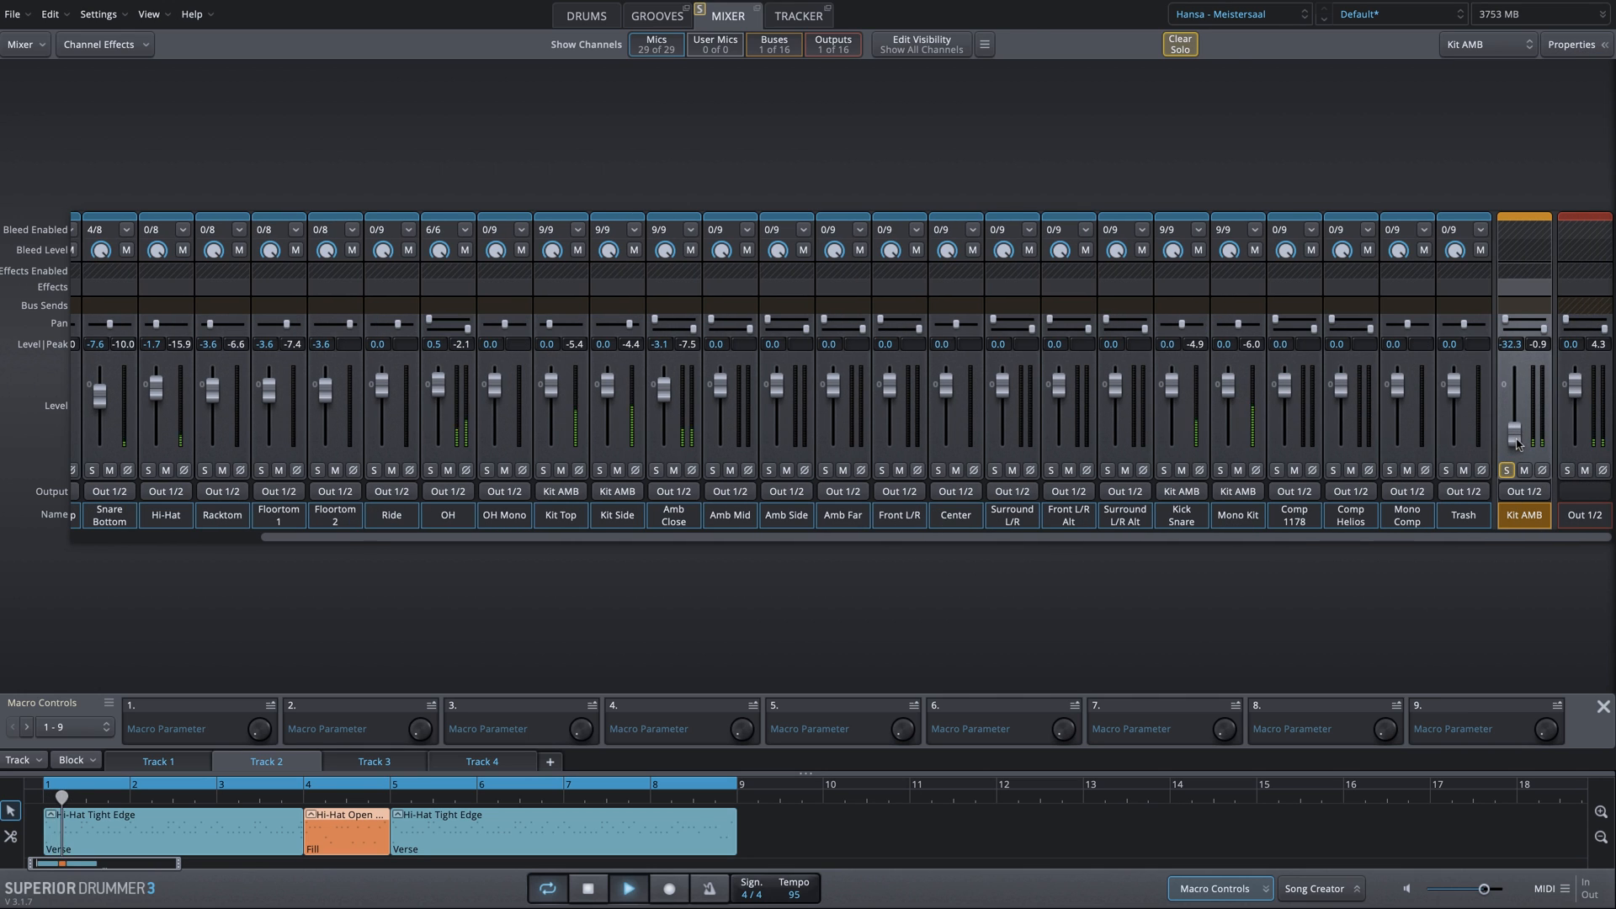
drag(1515, 445, 1519, 406)
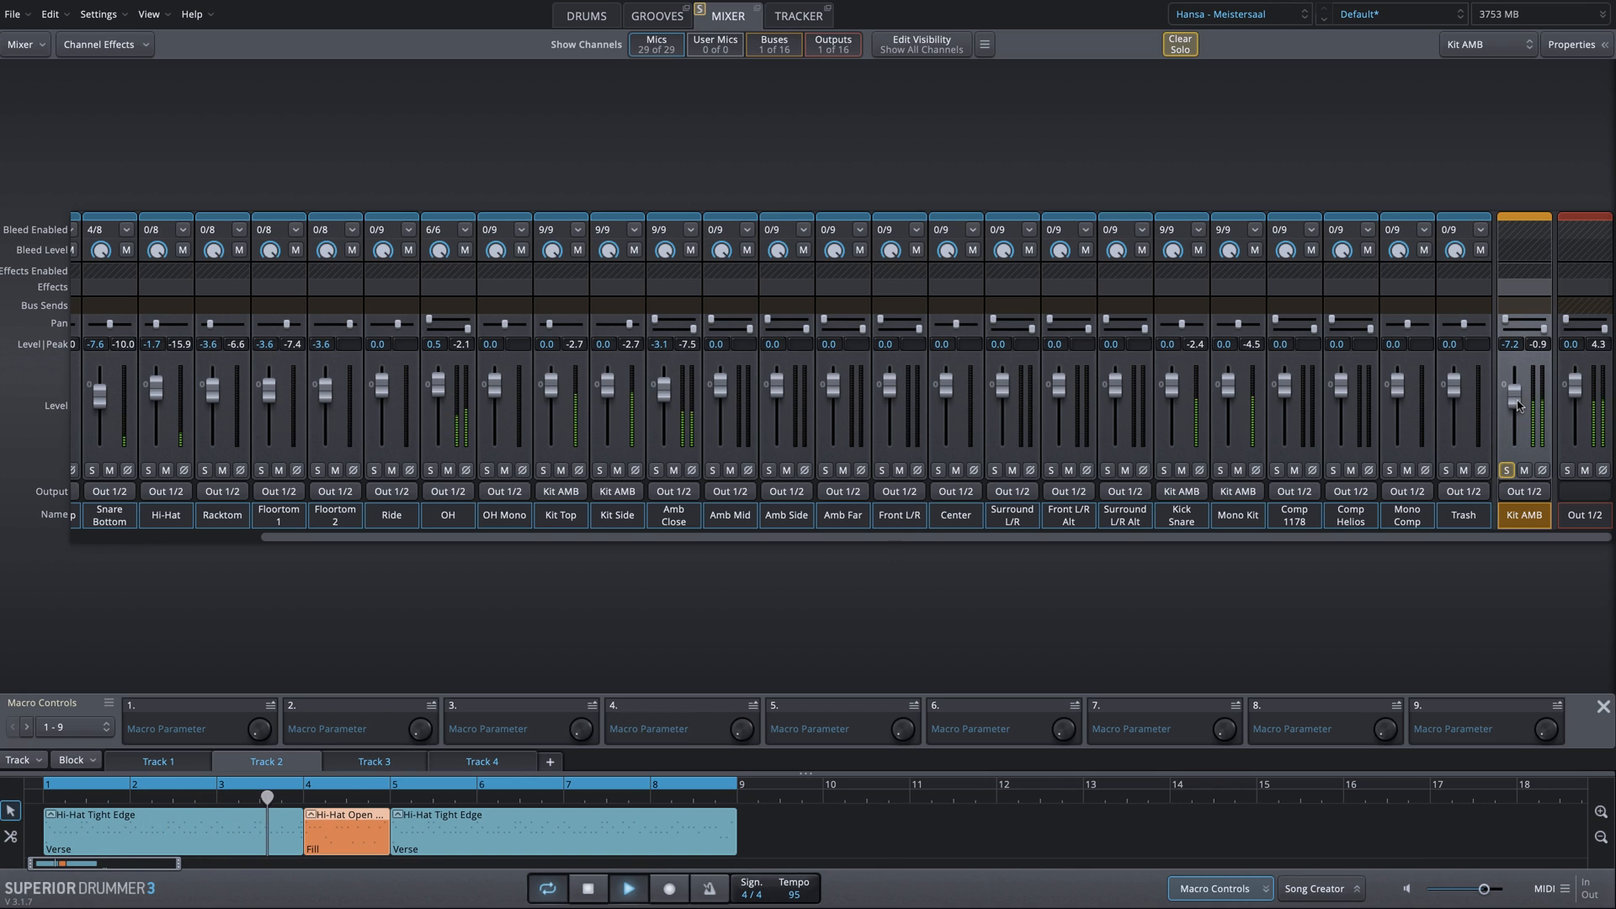
click(1507, 470)
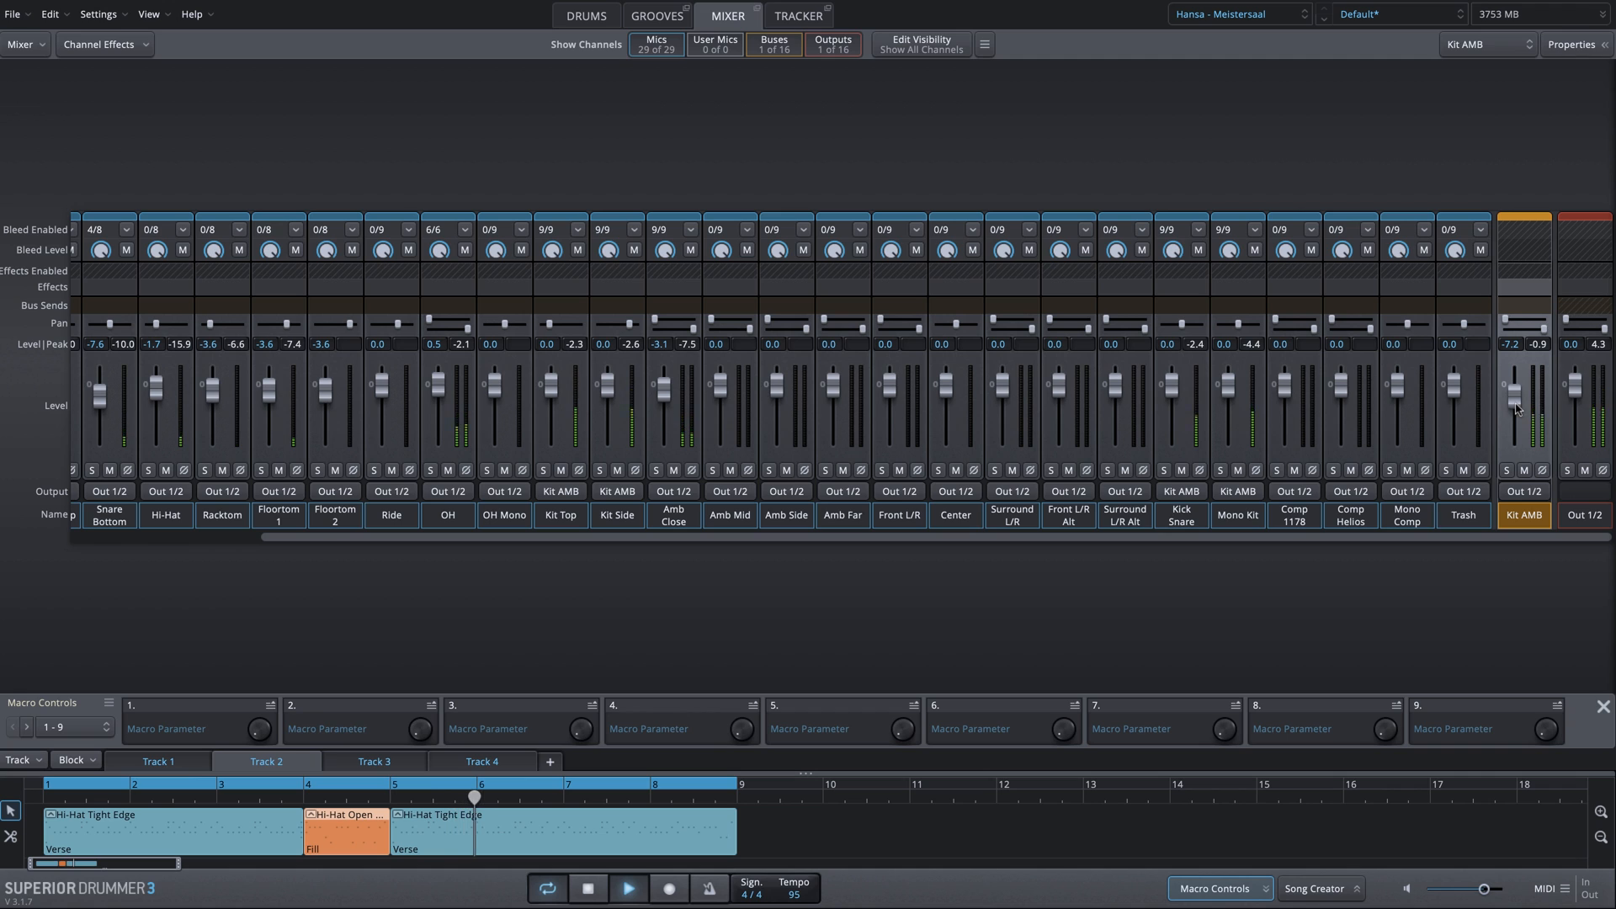
mouse_move(1516, 409)
mouse_down()
mouse_move(1520, 450)
mouse_move(1522, 413)
mouse_up()
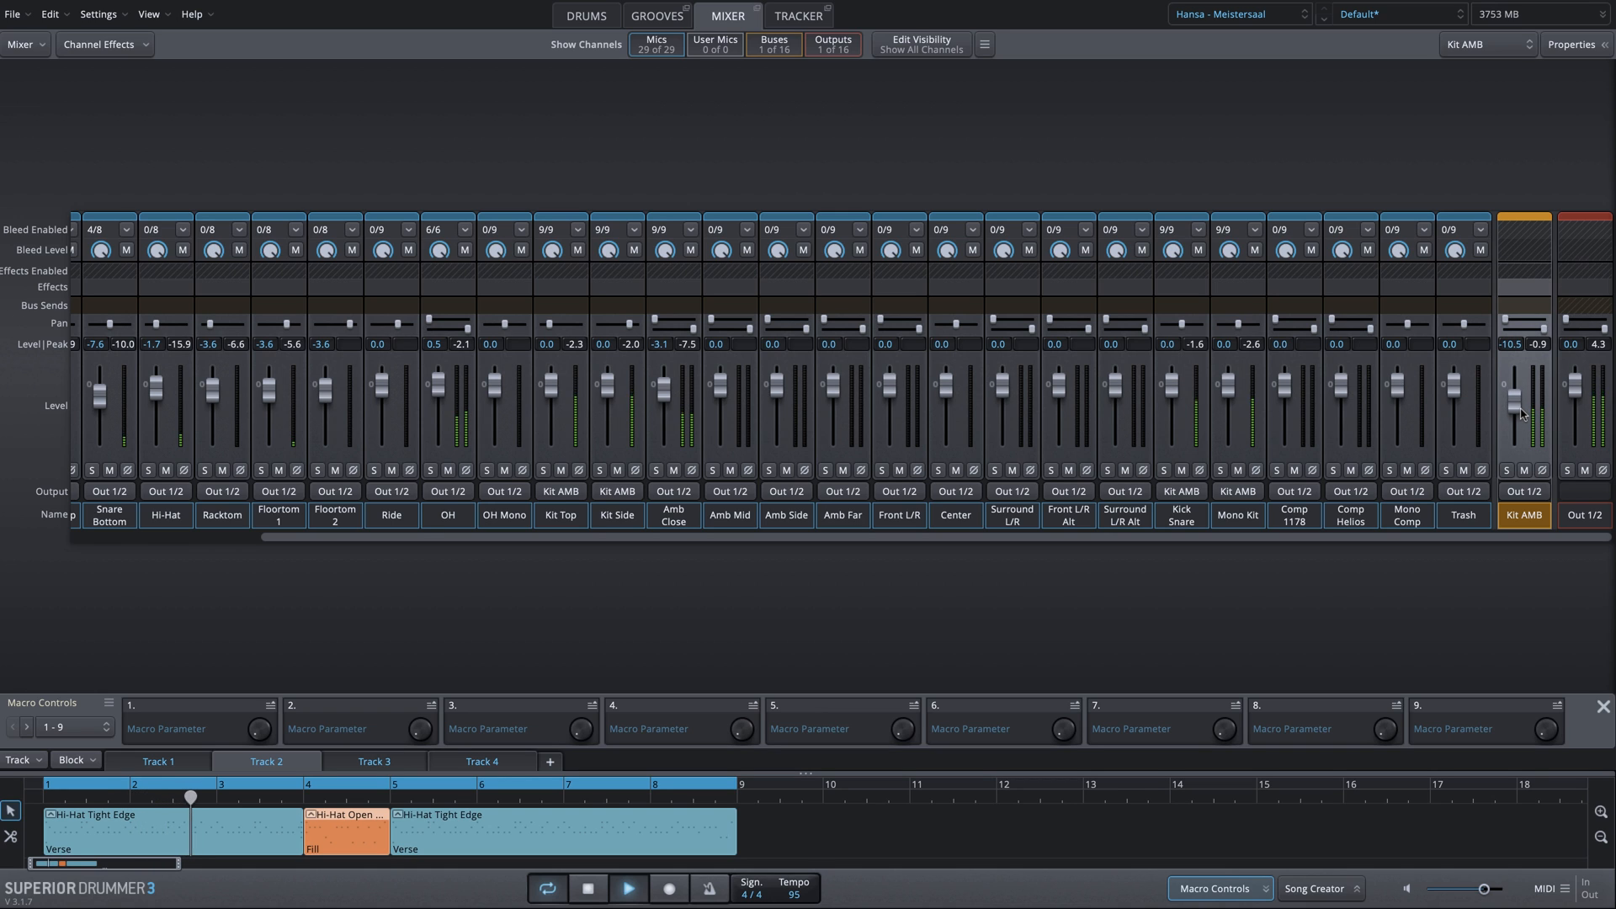
- Compare the mix with the Kit AMB bus muted and unmuted, and stop playback
click(1524, 470)
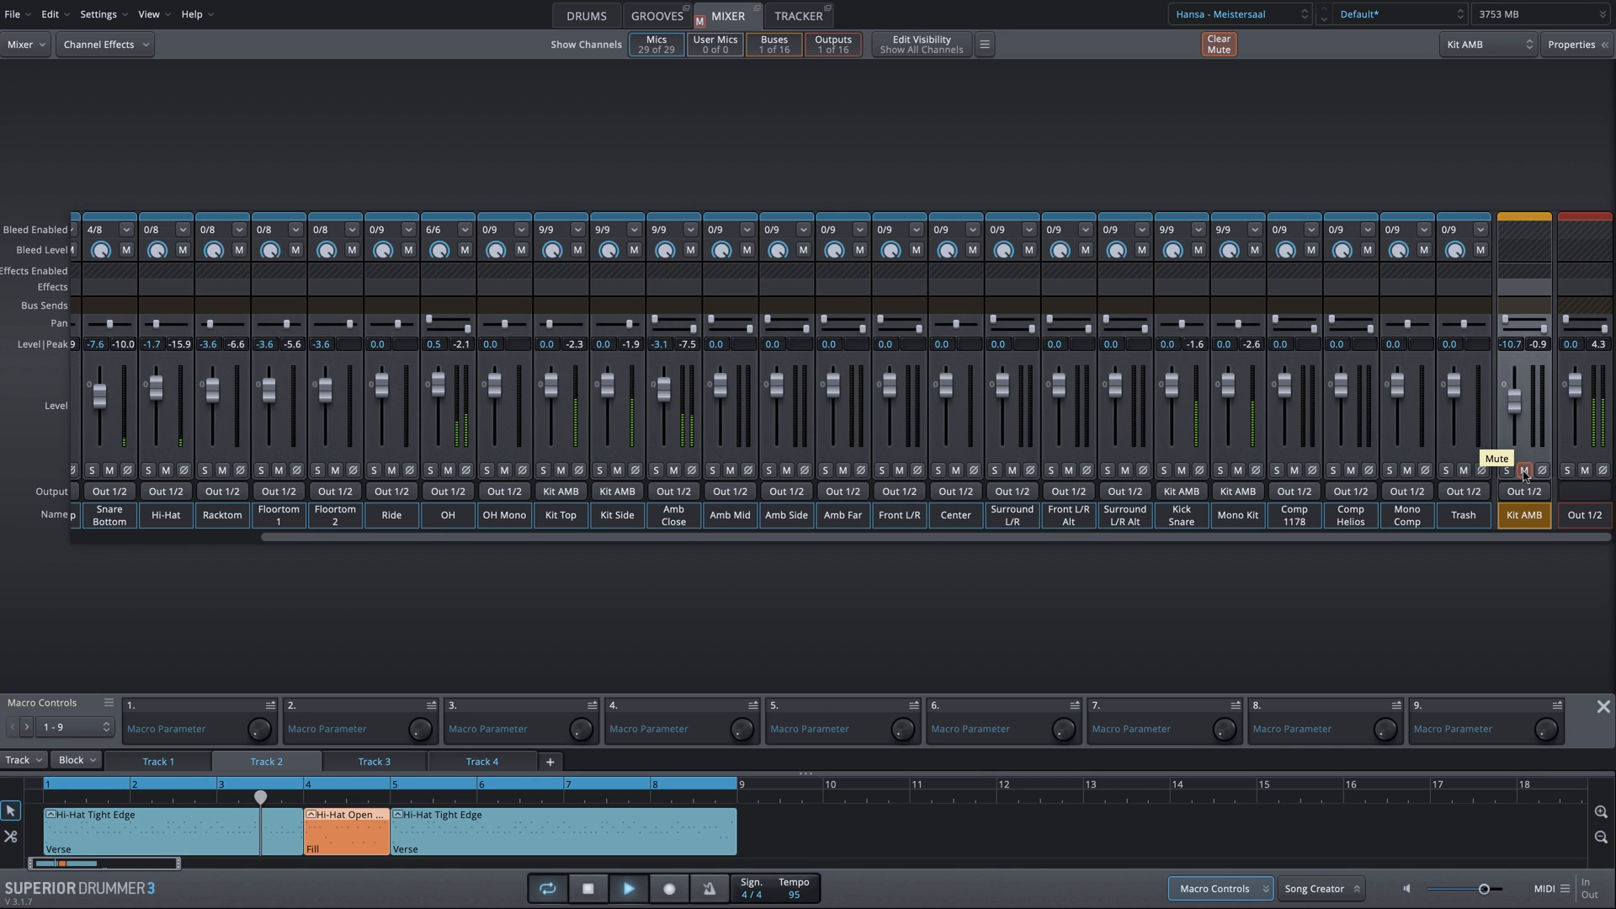
click(1525, 471)
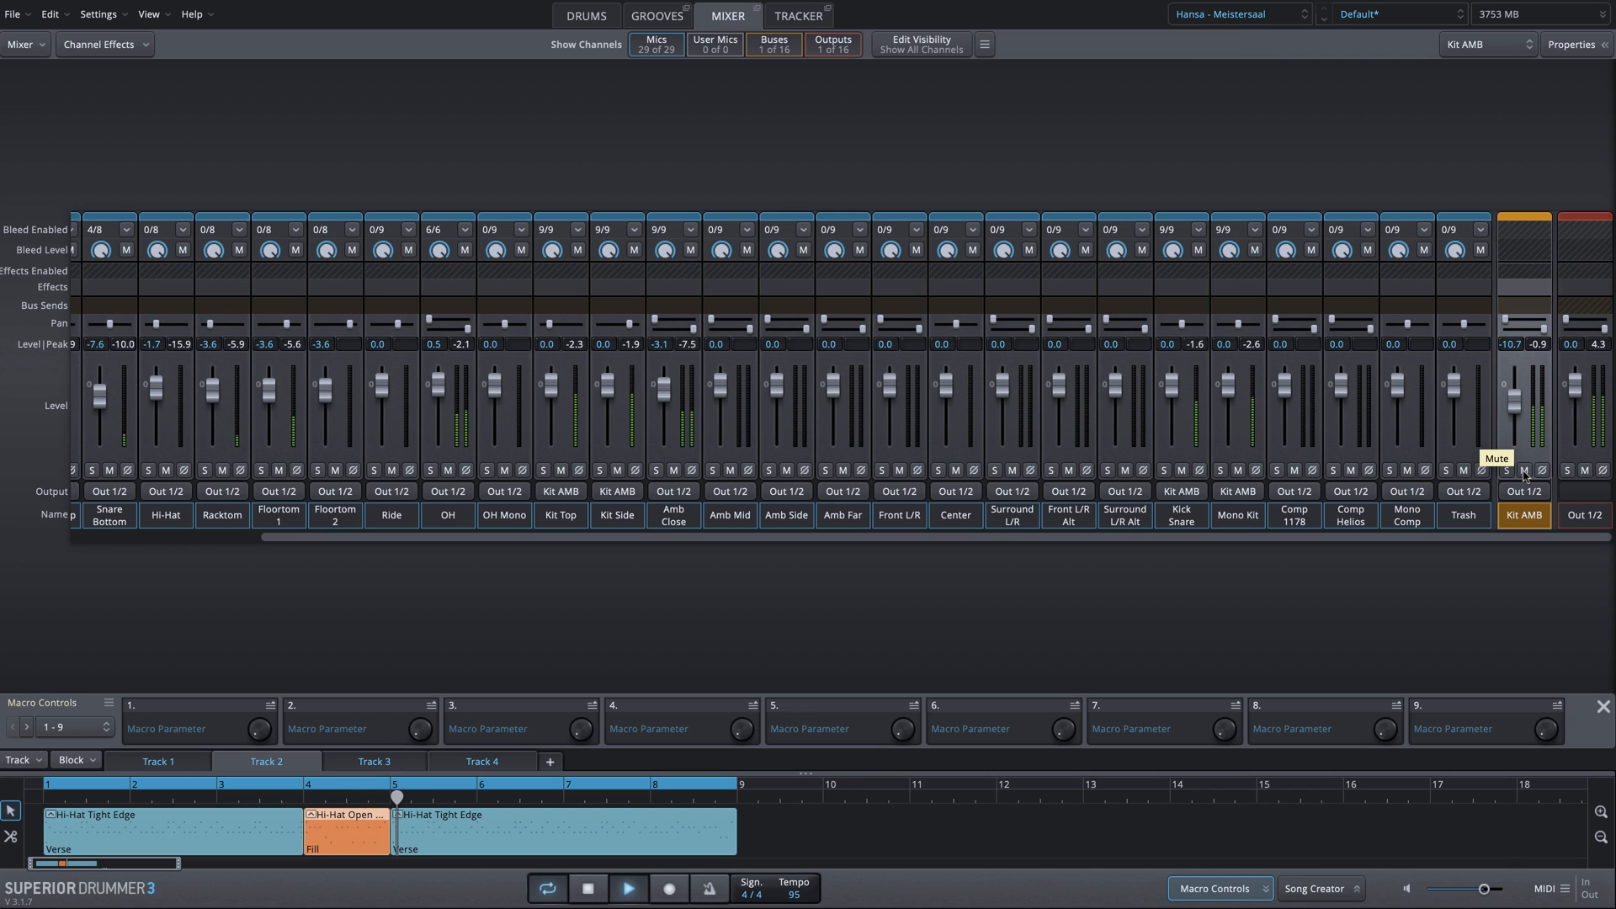
key(space)
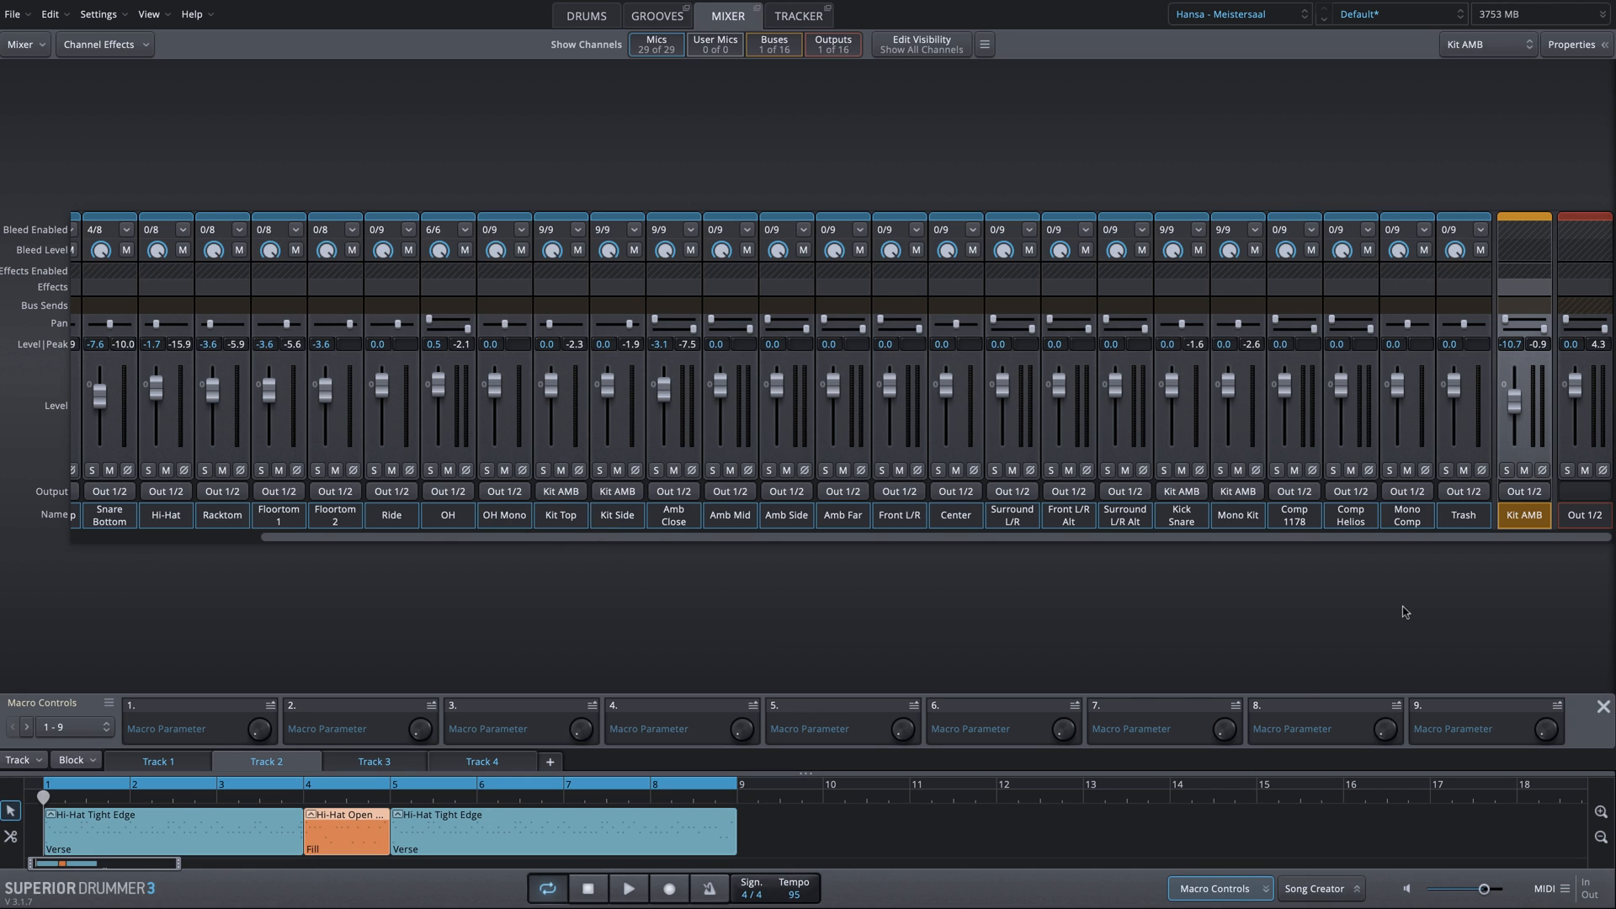
- Mute the Kit AMB bus and enable bleed from all instruments on Amb Mid, Amb Side and Amb Far
click(1525, 472)
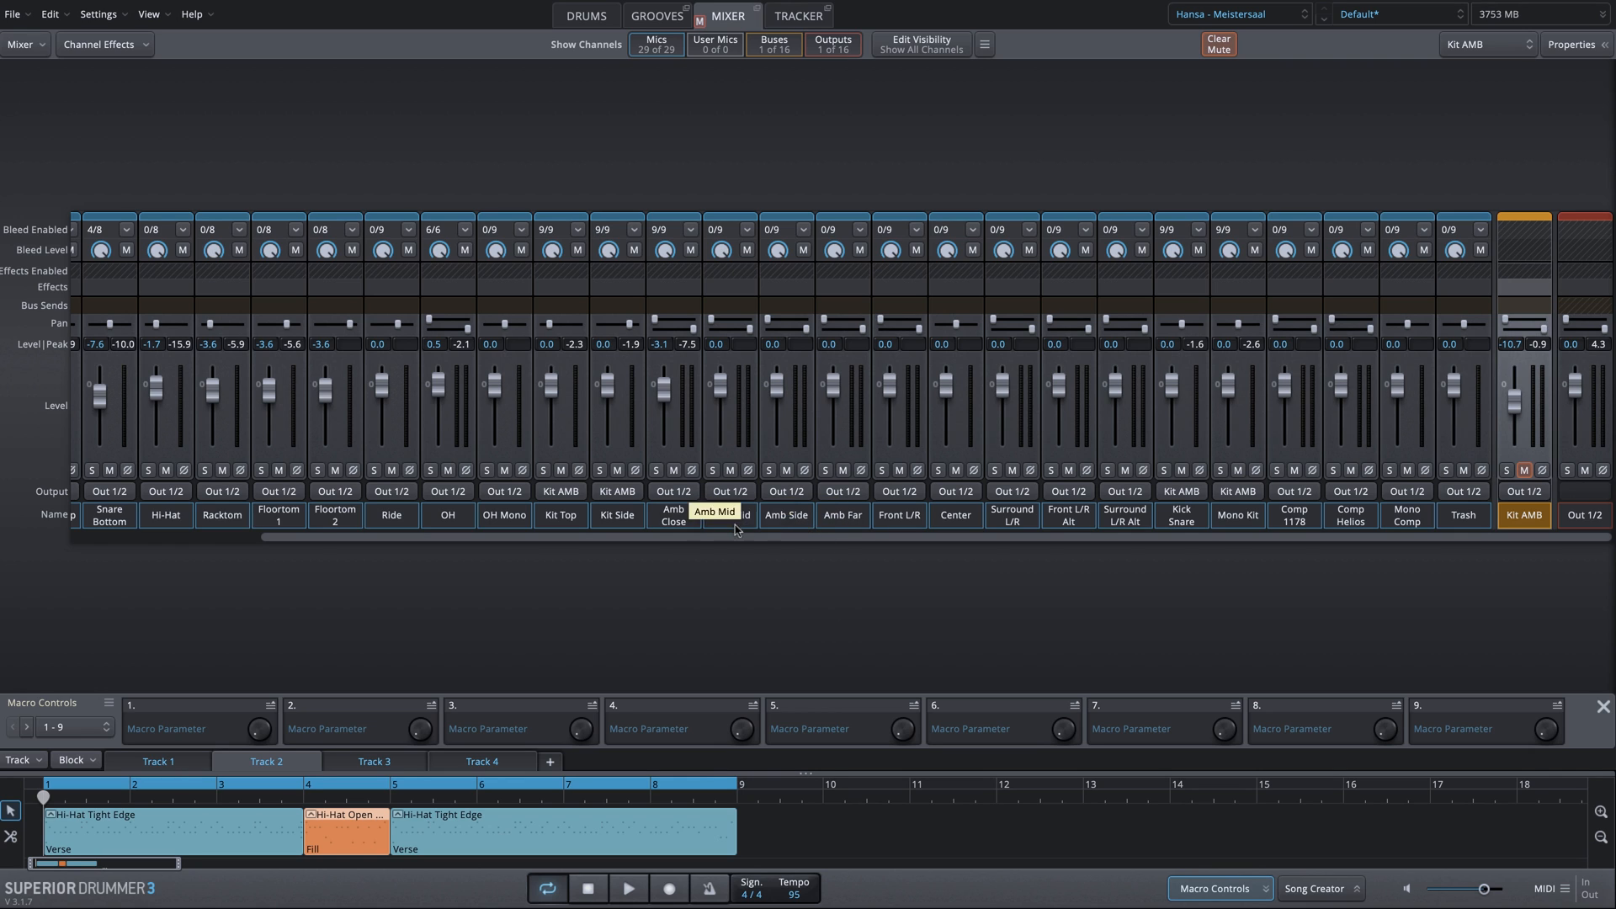
drag(739, 526, 836, 519)
click(864, 233)
click(879, 246)
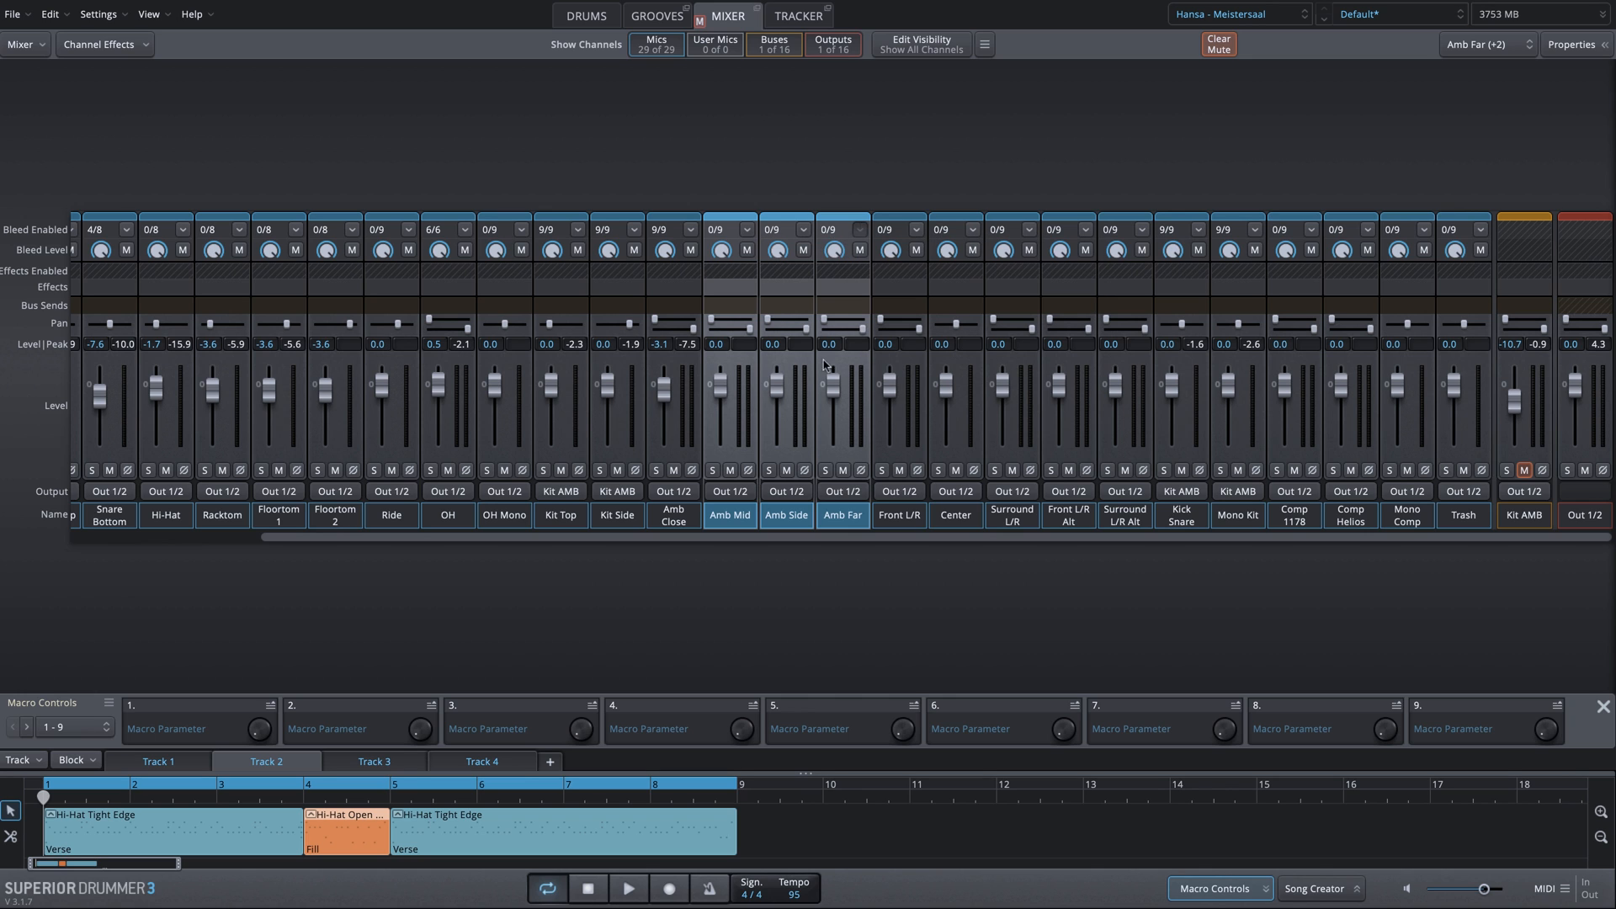
- Route Amb Close, Amb Mid, Amb Side and Amb Far to Bus 2 and rename that bus AMB
drag(695, 507, 834, 521)
click(843, 492)
click(855, 181)
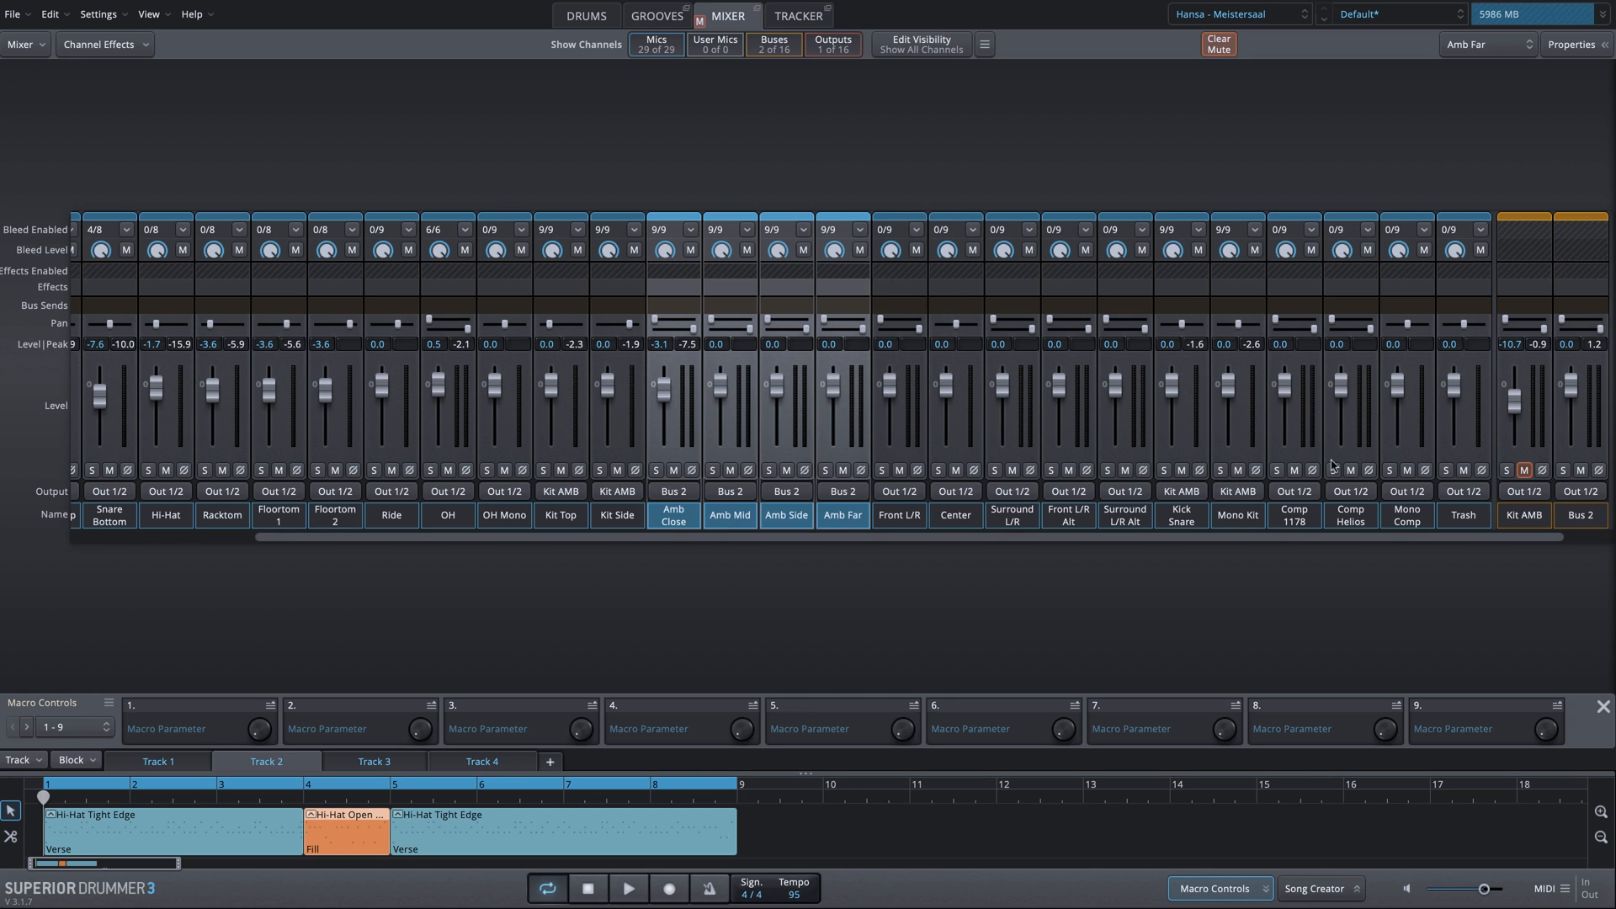
double_click(1588, 518)
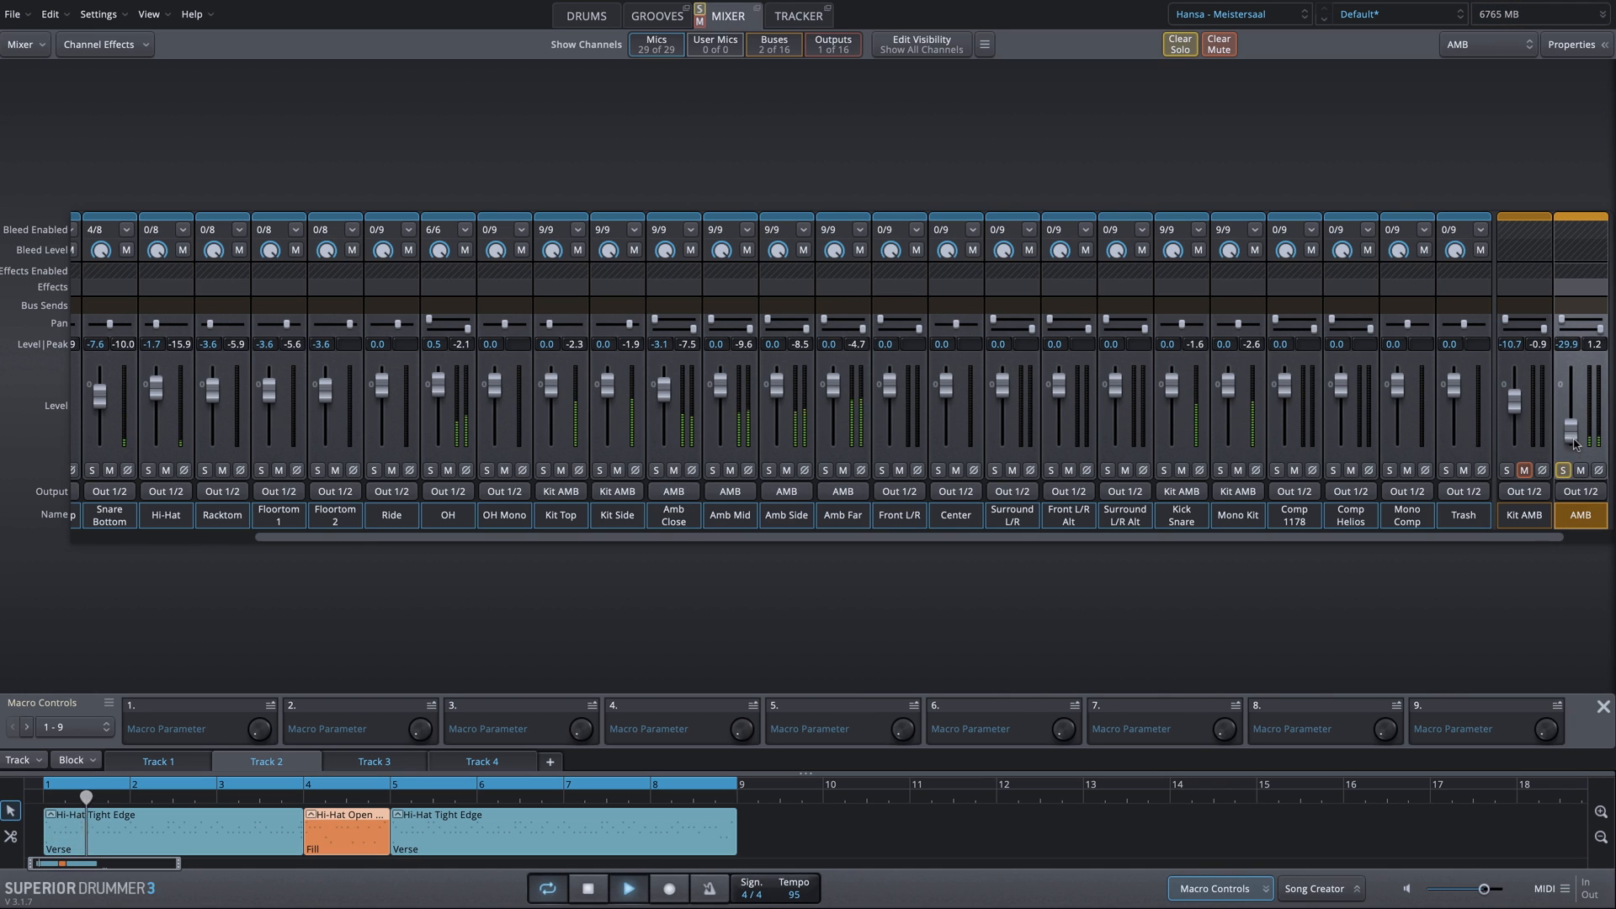
- Raise the soloed AMB bus during playback, unsolo it, balance it at about -12.2 dB in the mix, and stop playback
mouse_move(1575, 444)
mouse_down()
mouse_move(1576, 406)
mouse_move(1573, 420)
mouse_up()
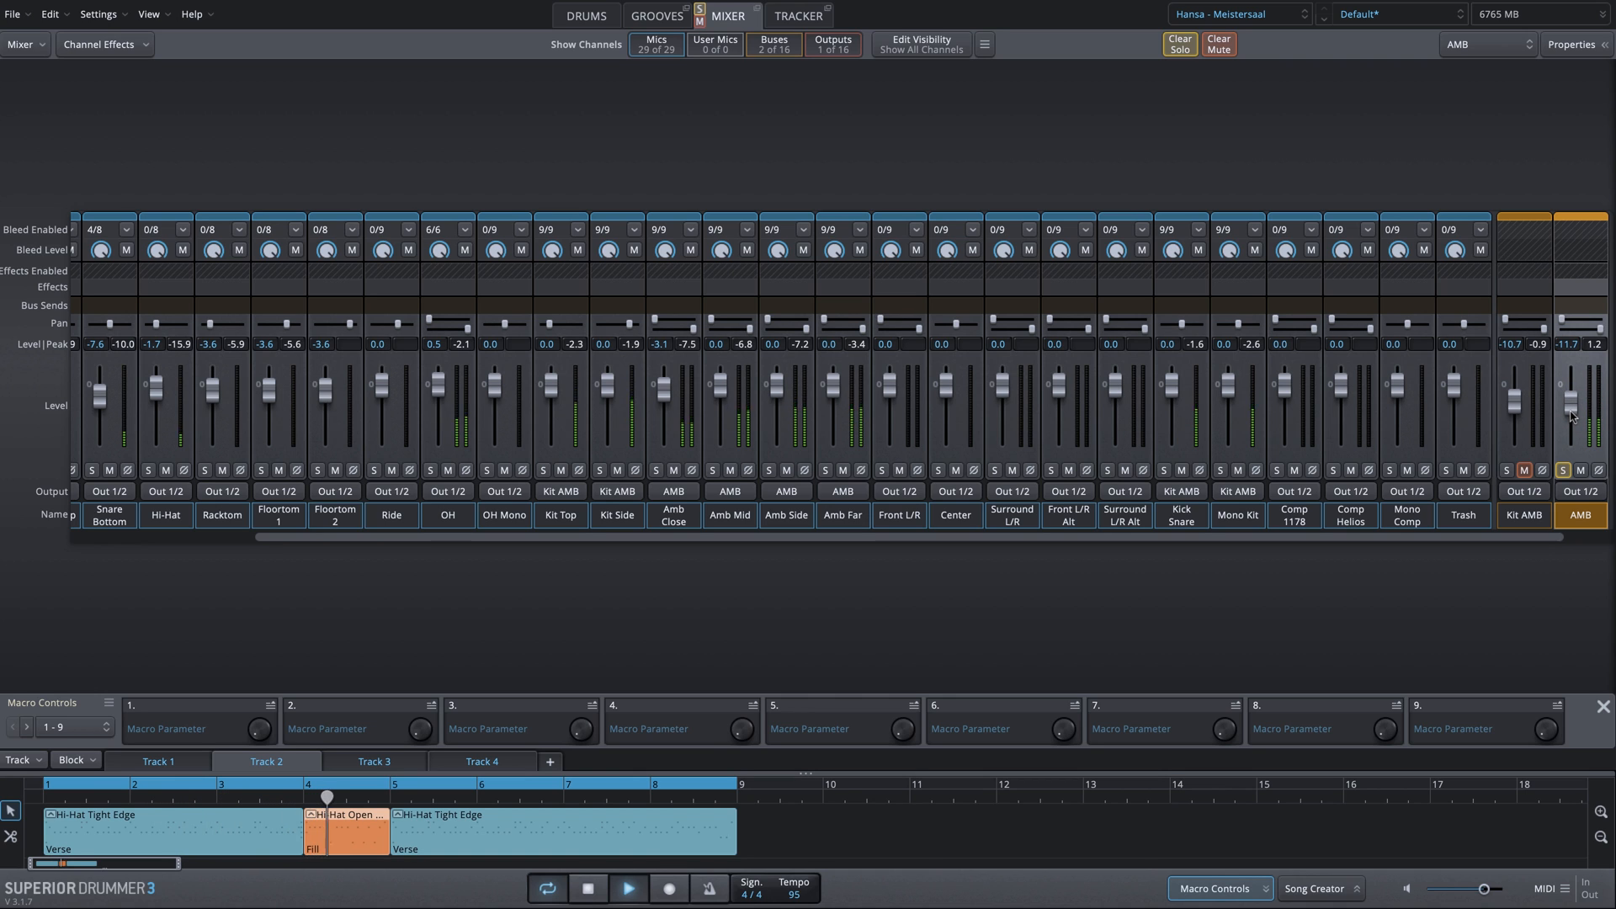
click(1563, 472)
mouse_move(1576, 419)
mouse_down()
mouse_move(1574, 442)
mouse_move(1579, 419)
mouse_up()
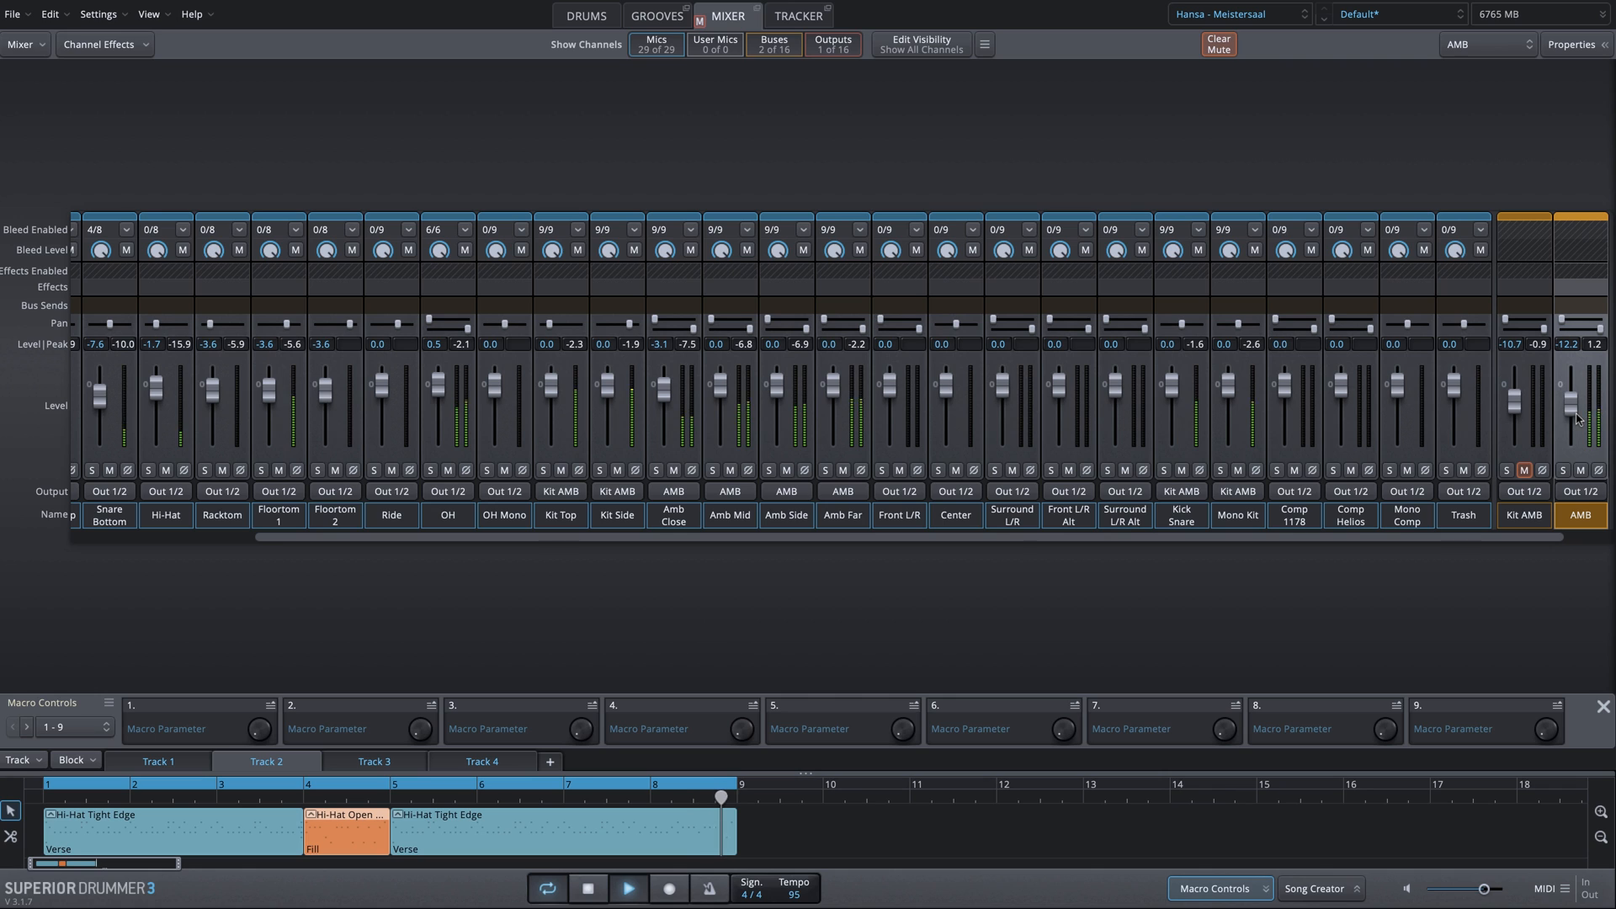
key(space)
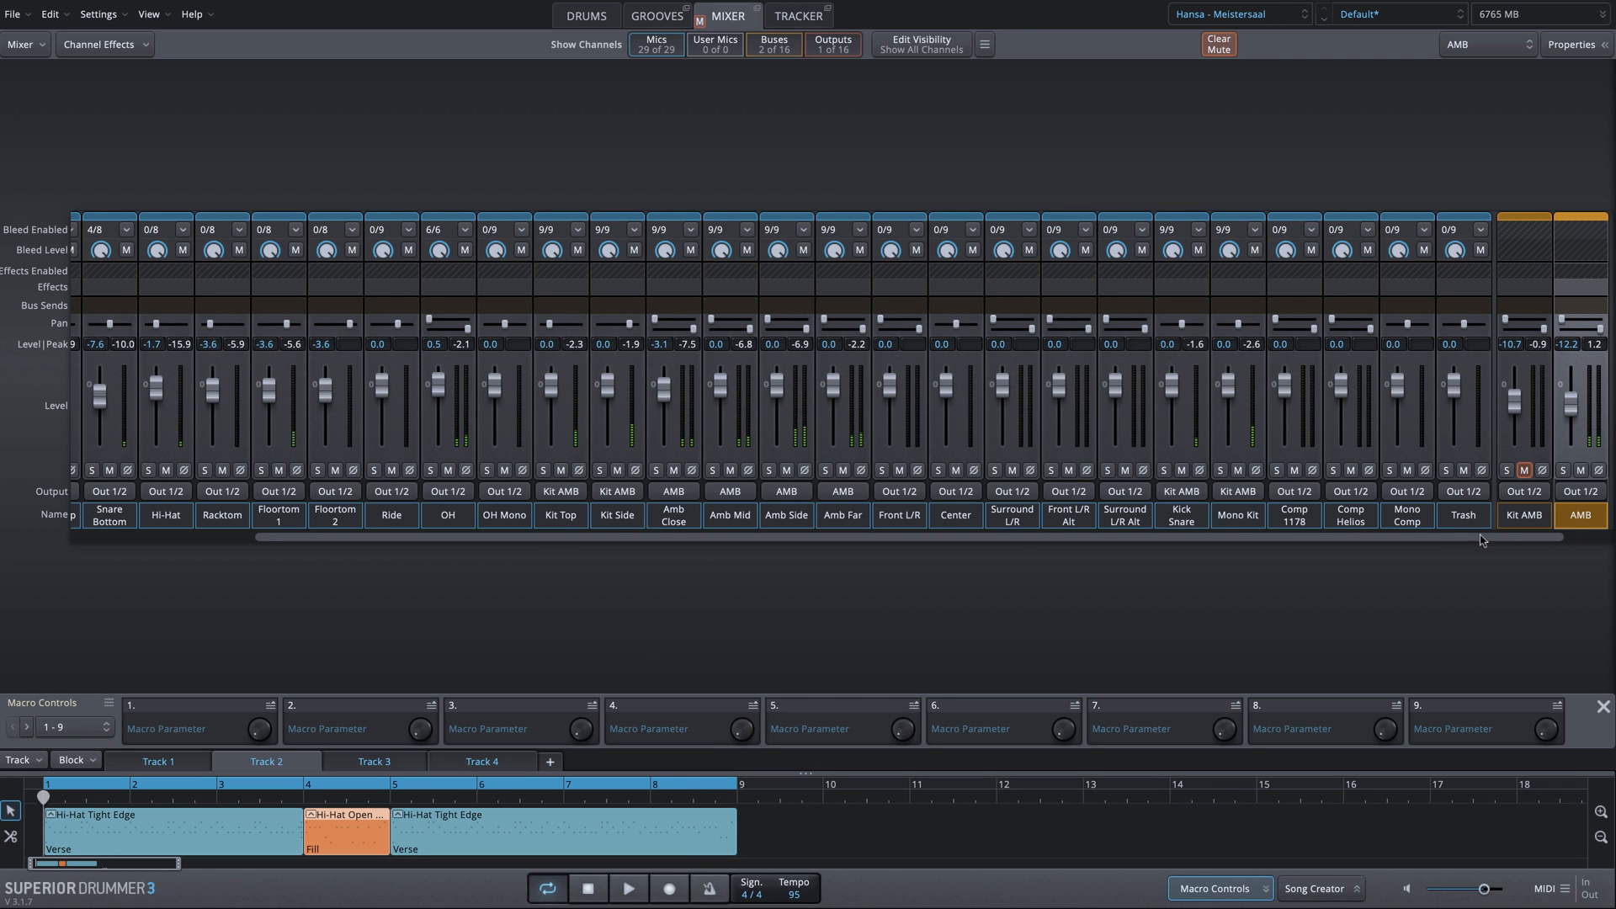
- Route the five channels from Front L/R through Surround L/R Alt to Bus 3
drag(1481, 540, 1537, 543)
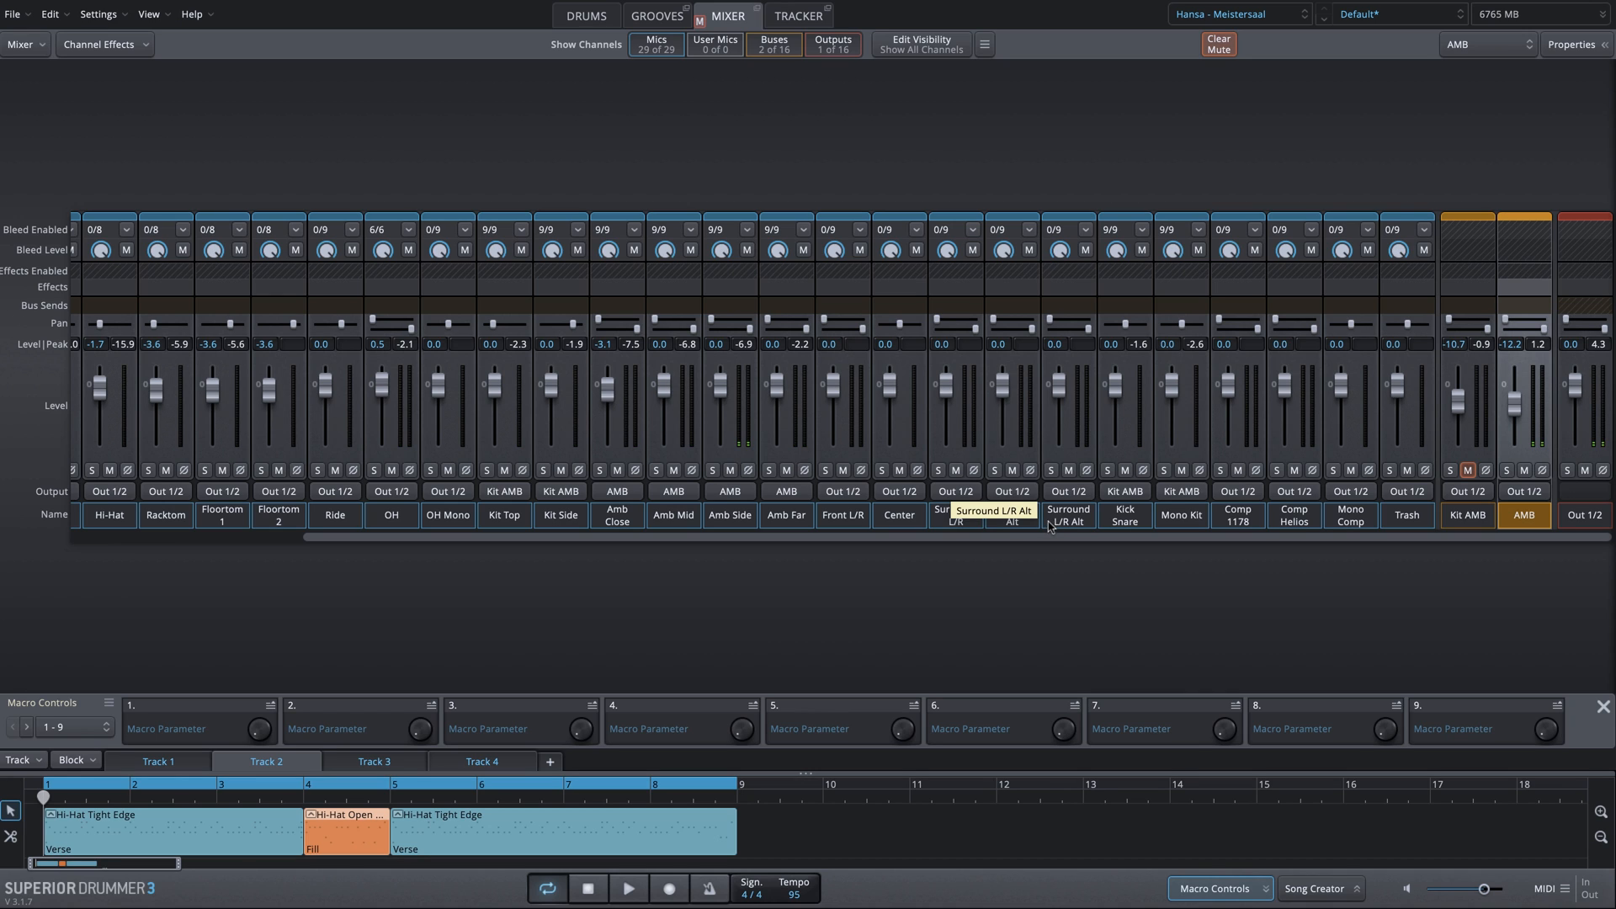
click(845, 516)
shift+click(1068, 515)
click(1069, 490)
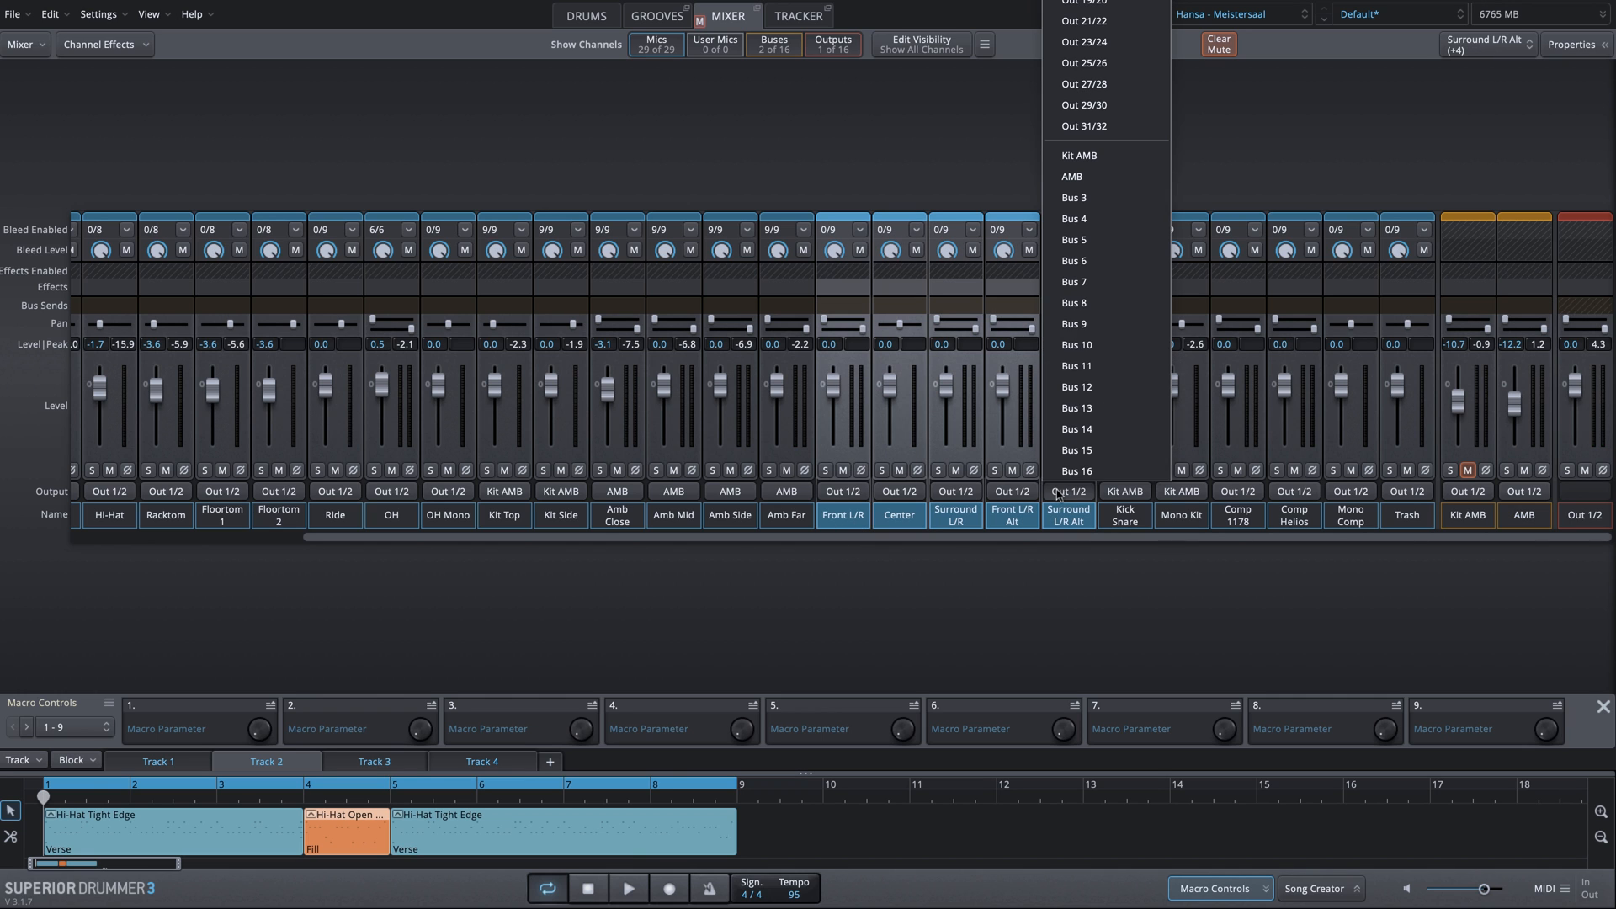
click(1098, 202)
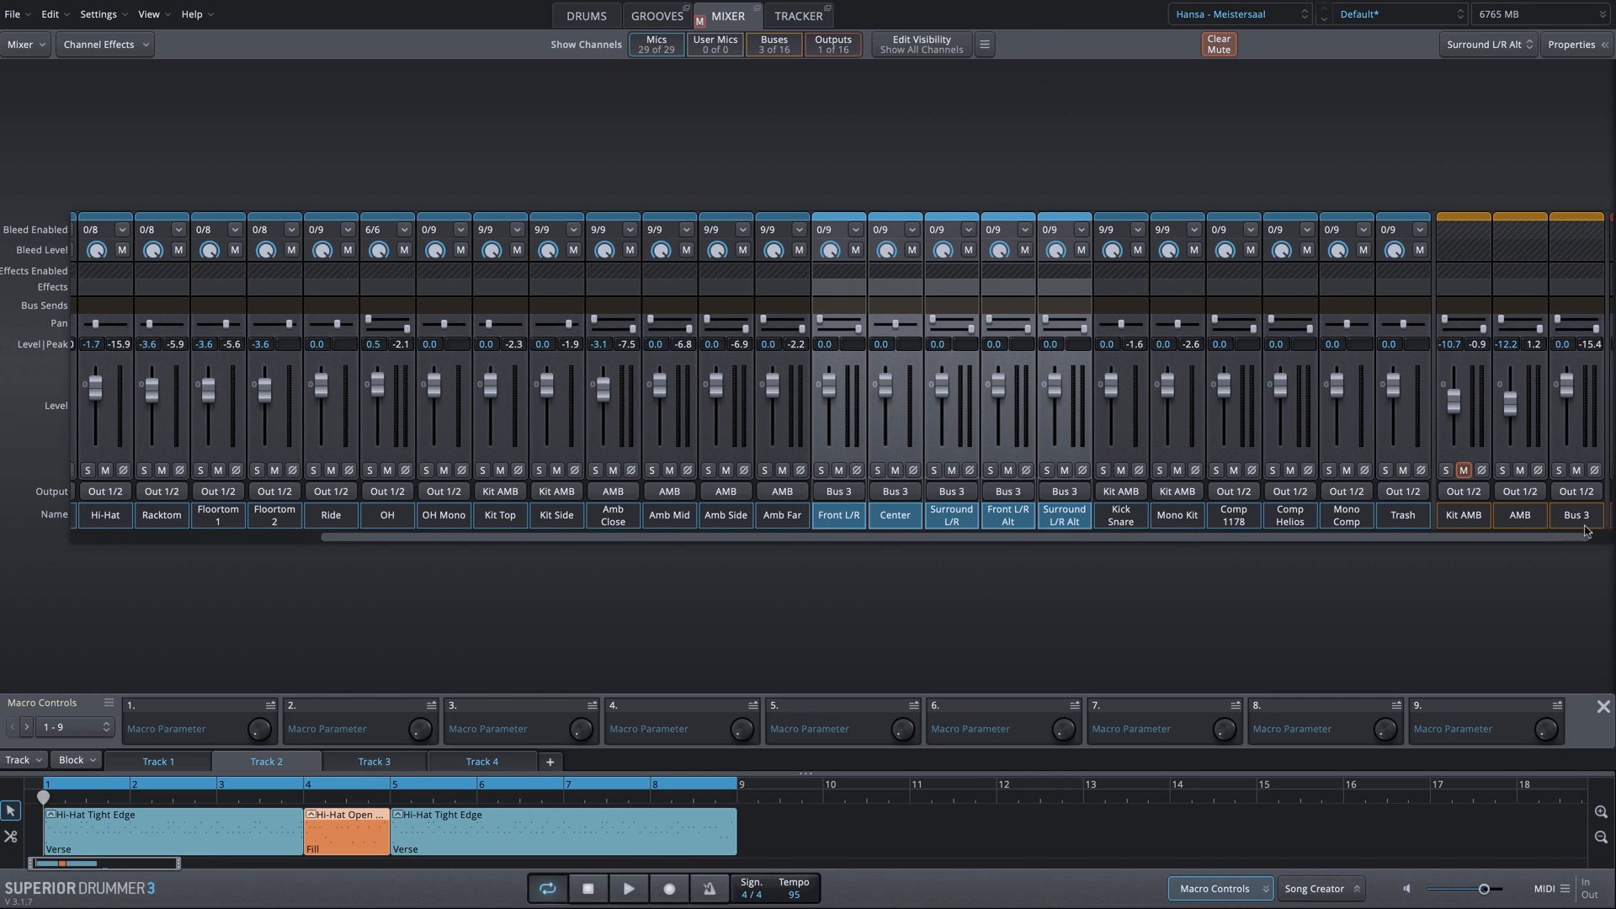
- Enable bleed from all instruments on the Front L/R, Center, Surround L/R, Front L/R Alt and Surround L/R Alt channels
drag(787, 522, 995, 516)
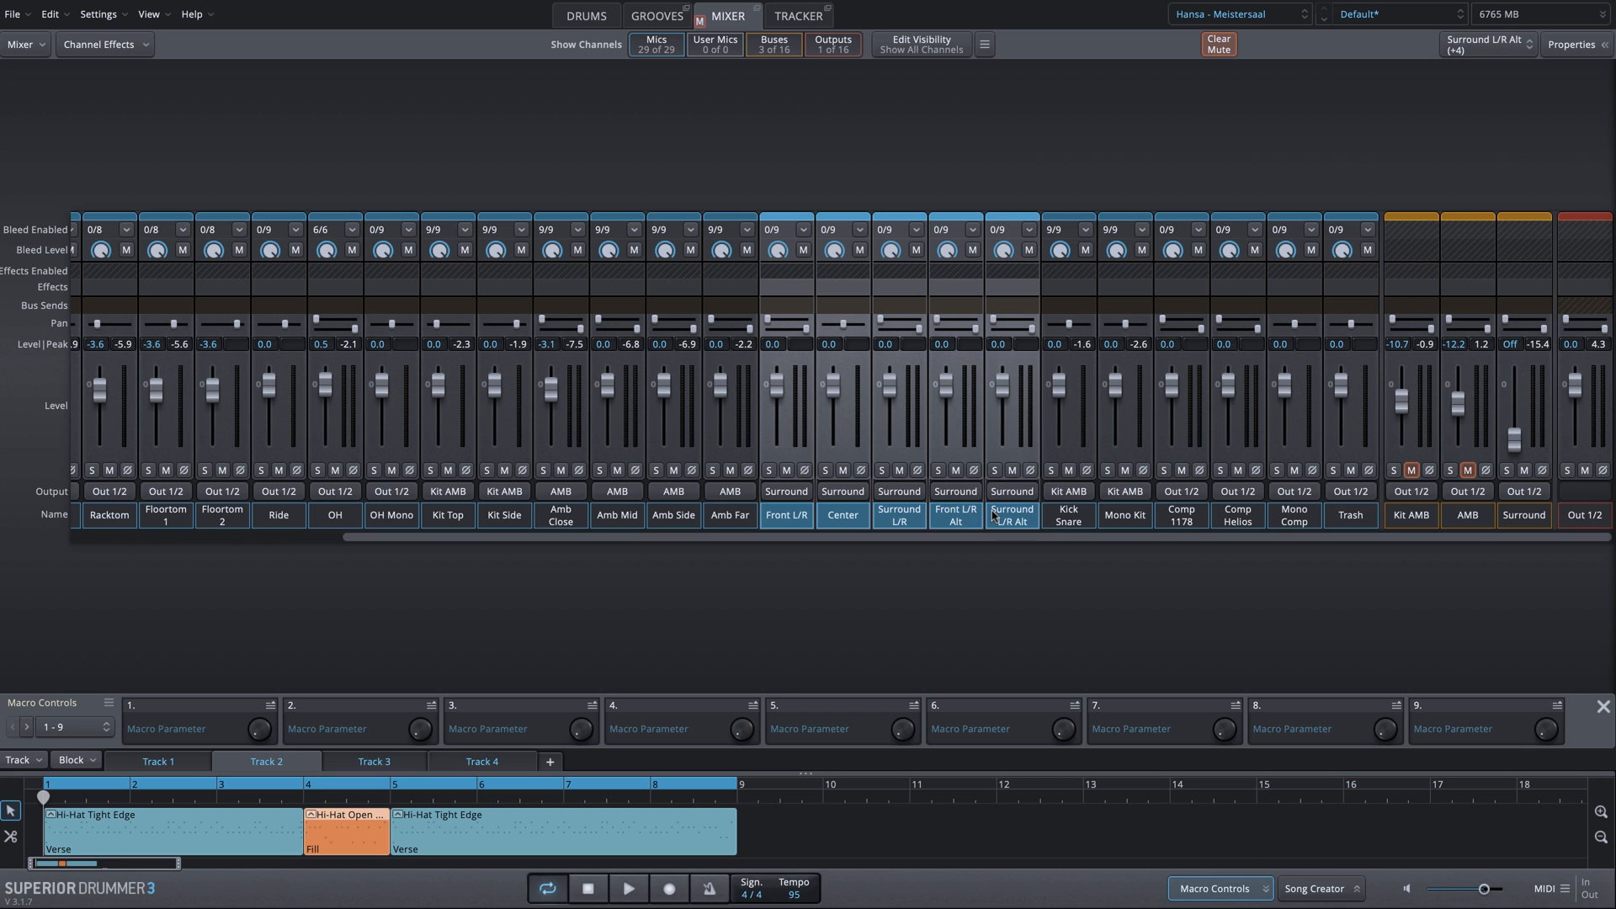
click(1031, 232)
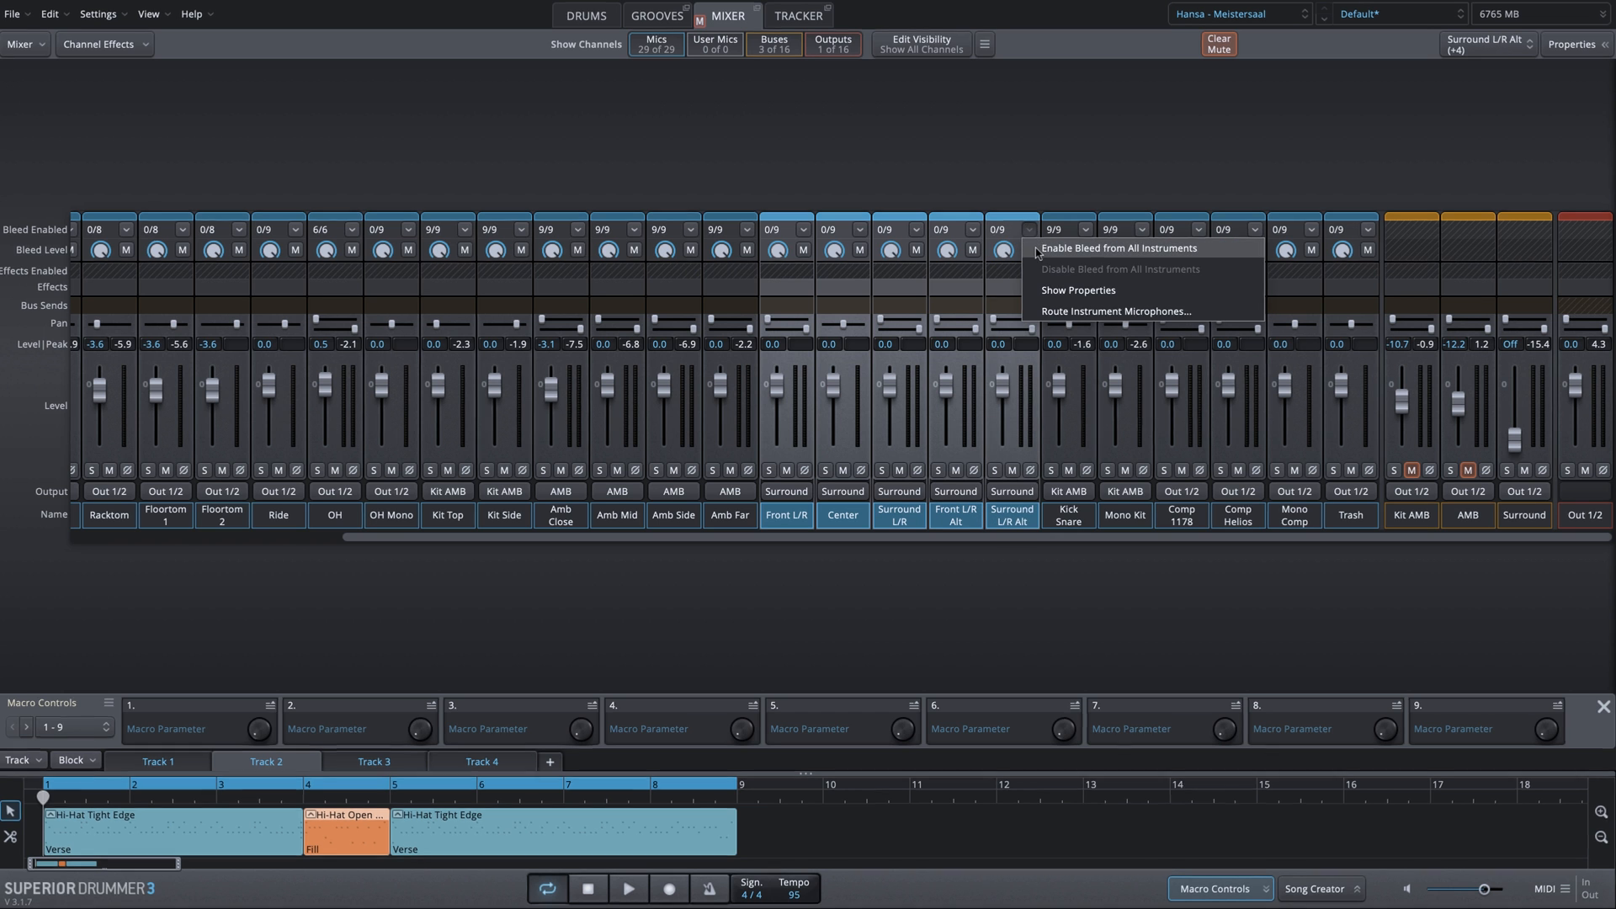
- Raise the Surround bus to about -11.1 dB while it plays soloed, and unsolo it to hear it in the mix
key(space)
click(1507, 469)
drag(1515, 439, 1522, 404)
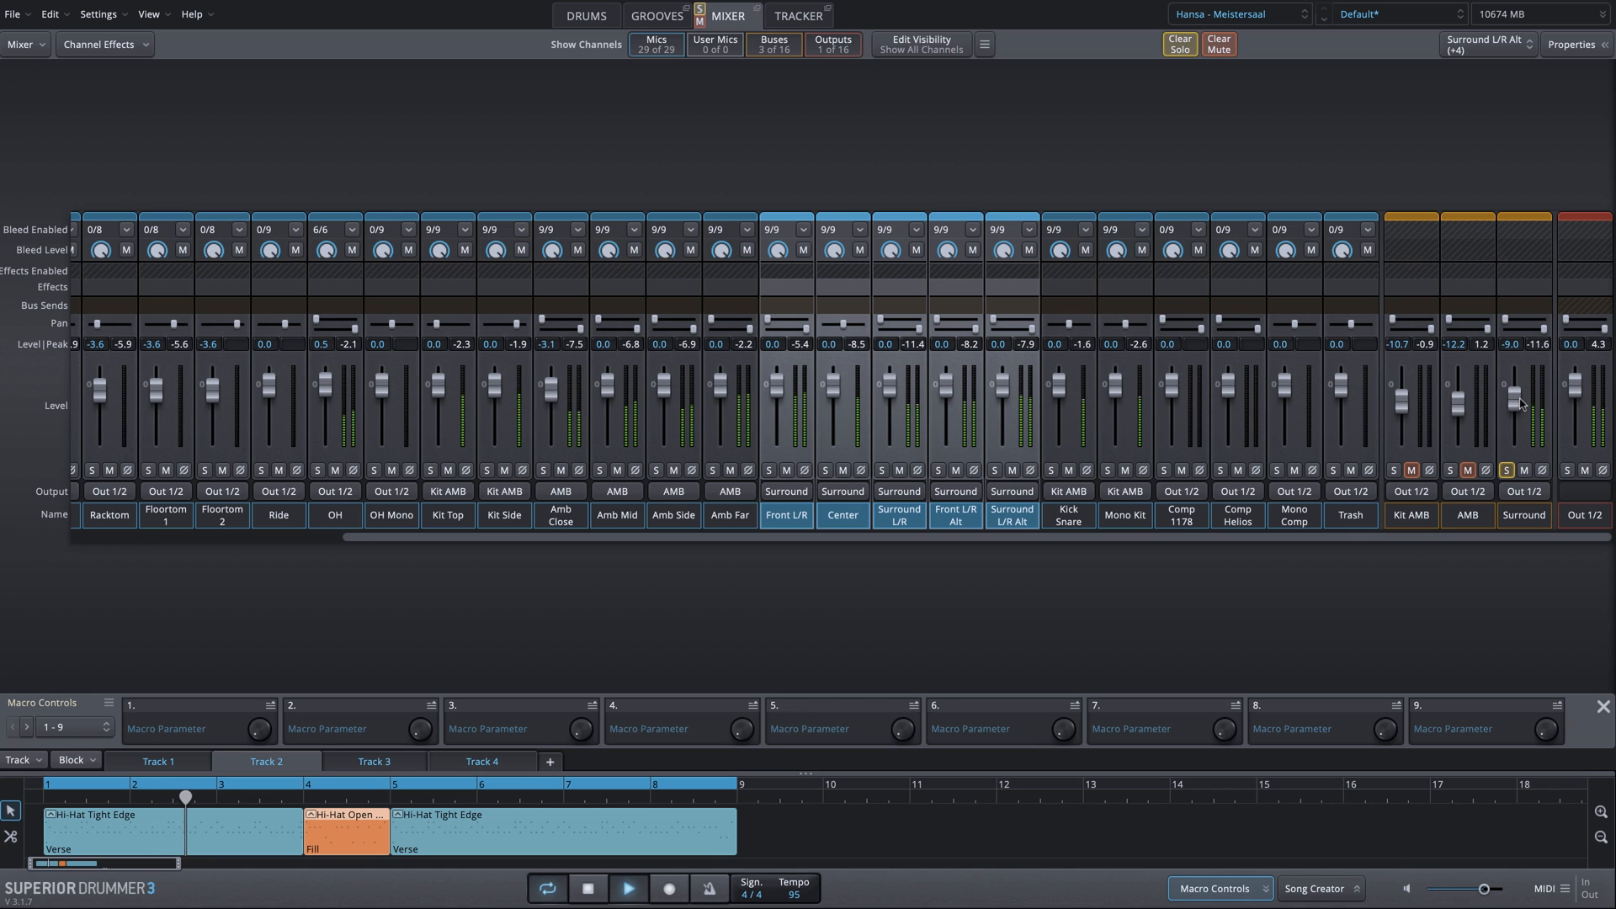
drag(1522, 404, 1523, 400)
drag(1524, 399, 1521, 413)
click(1507, 470)
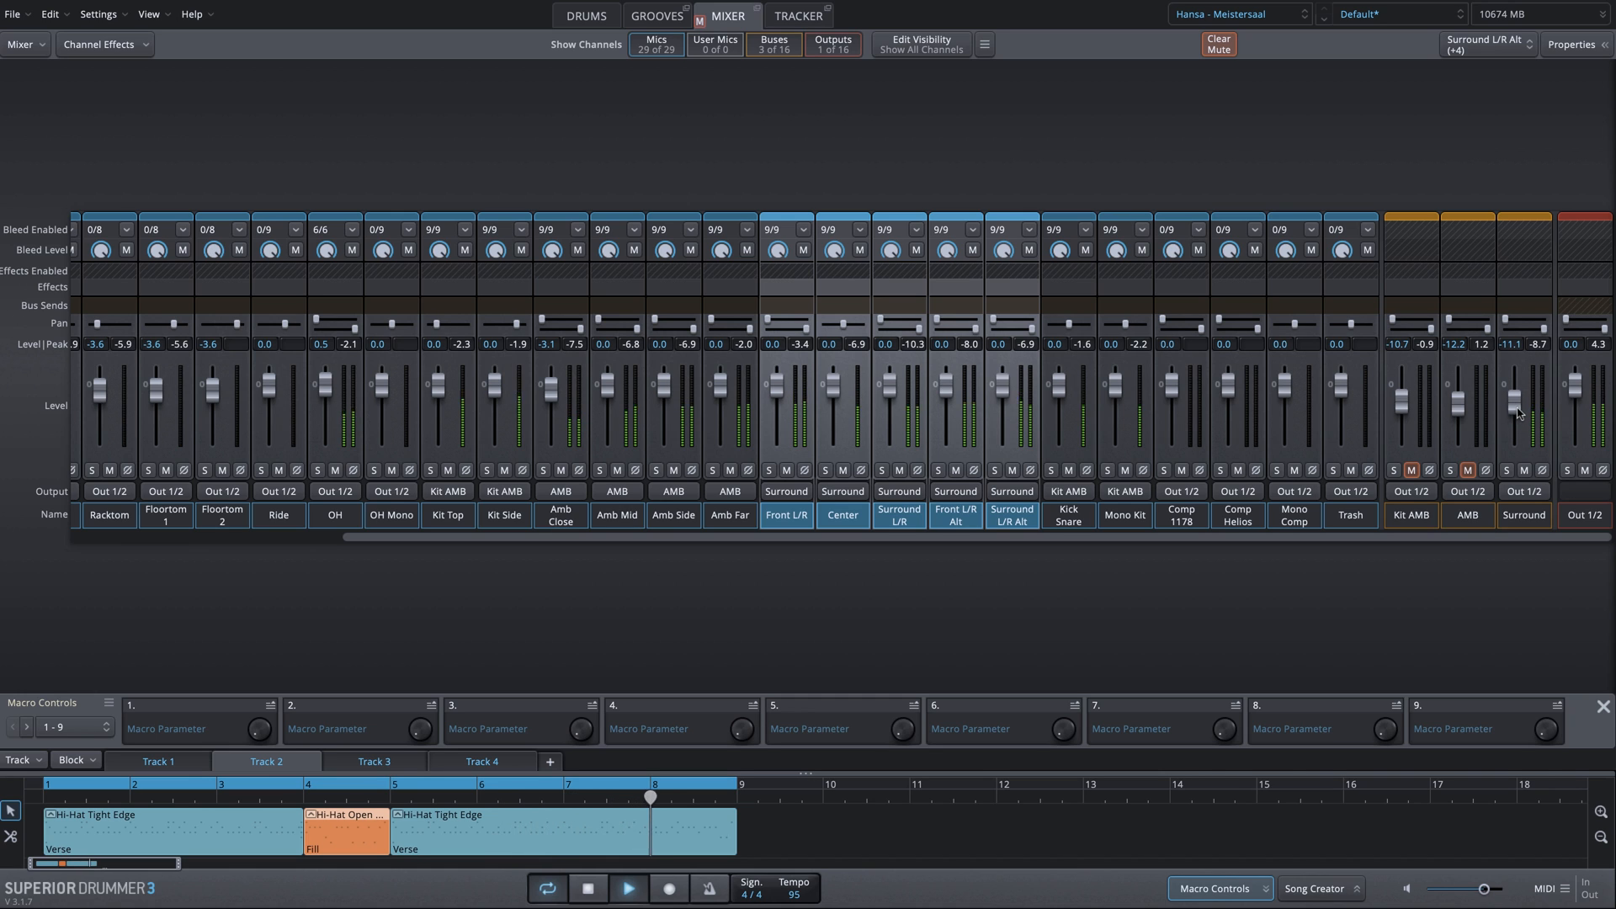
- Compare the mix with the Surround bus muted and unmuted, lower that bus to about -14.9 dB, and stop playback
click(1525, 470)
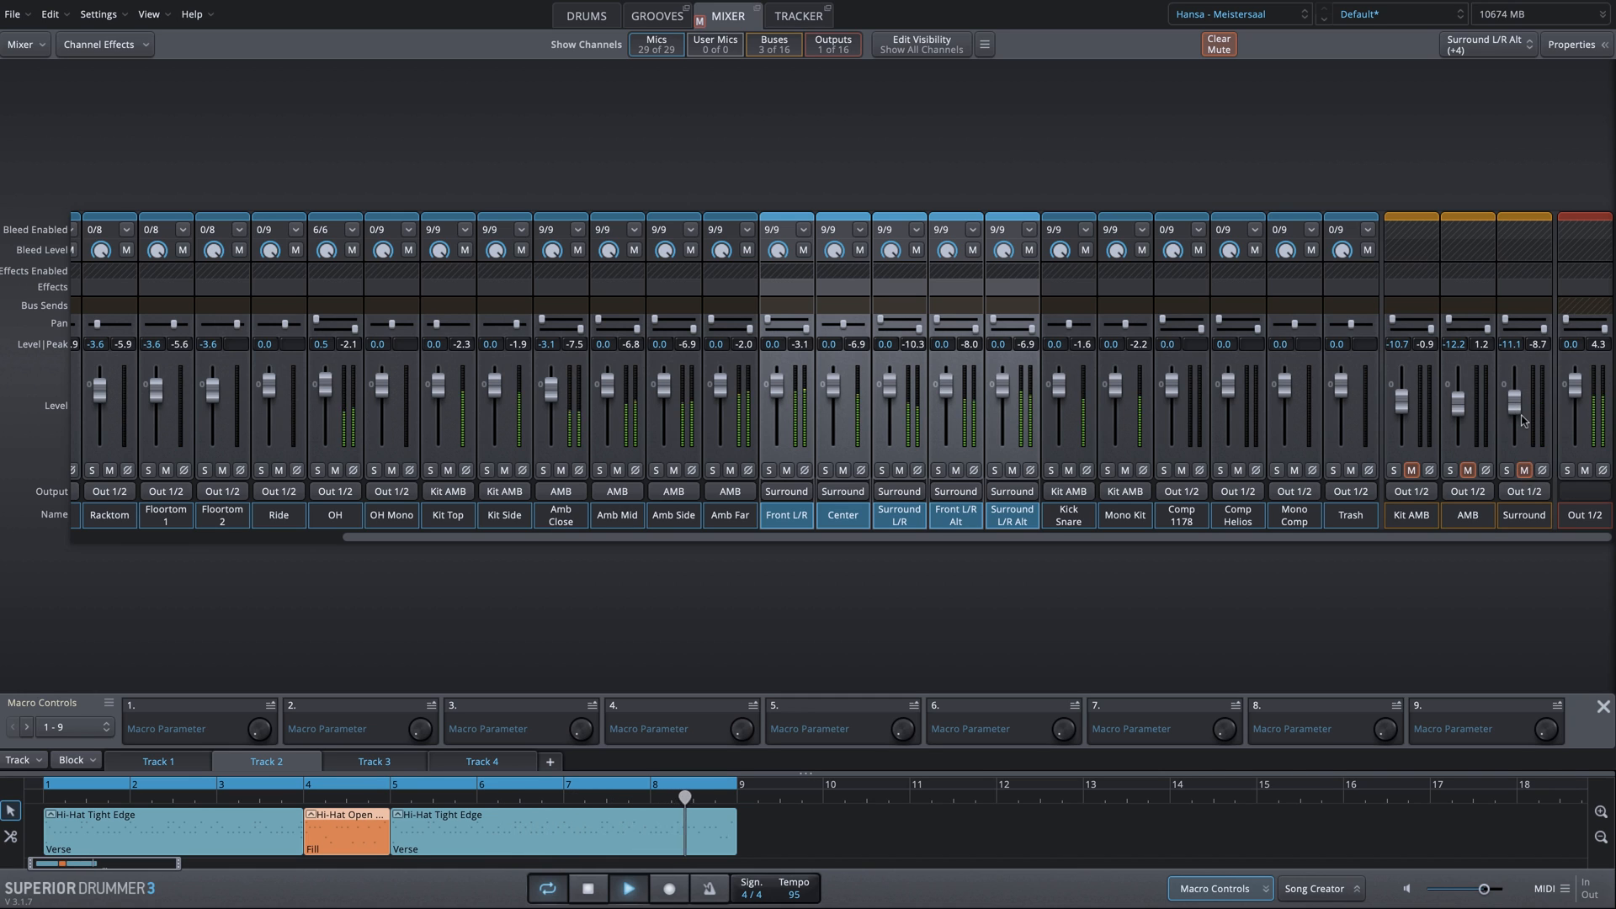
click(1525, 470)
drag(1520, 414, 1514, 418)
key(space)
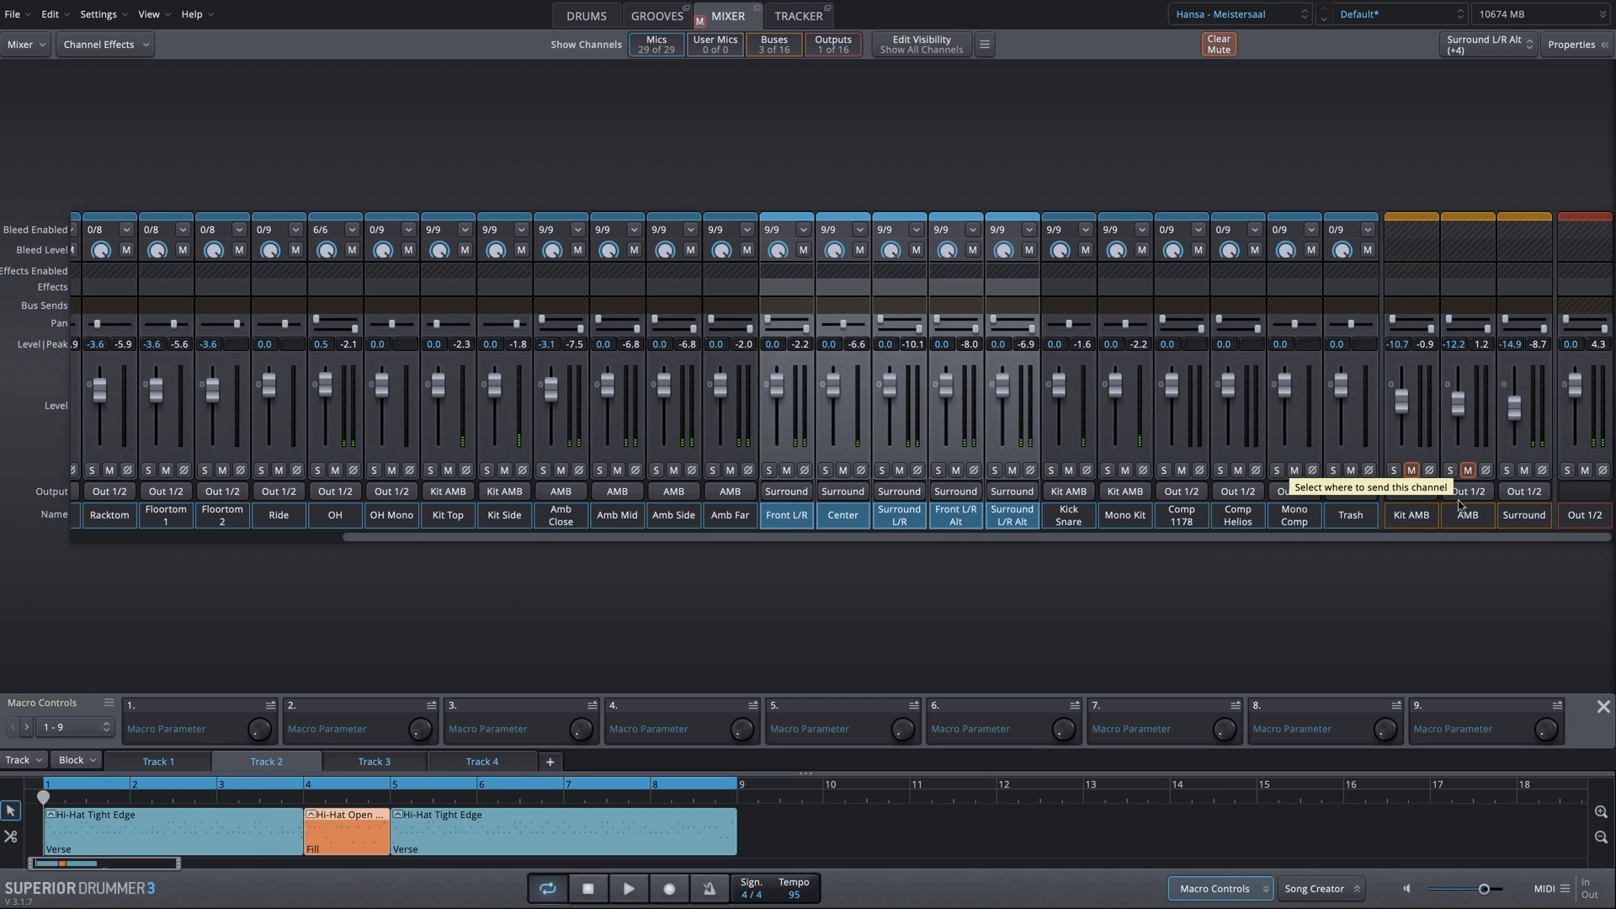
- Unmute the Kit AMB and AMB buses by selecting all three buses together, leaving only Kit AMB selected
drag(1412, 520, 1501, 508)
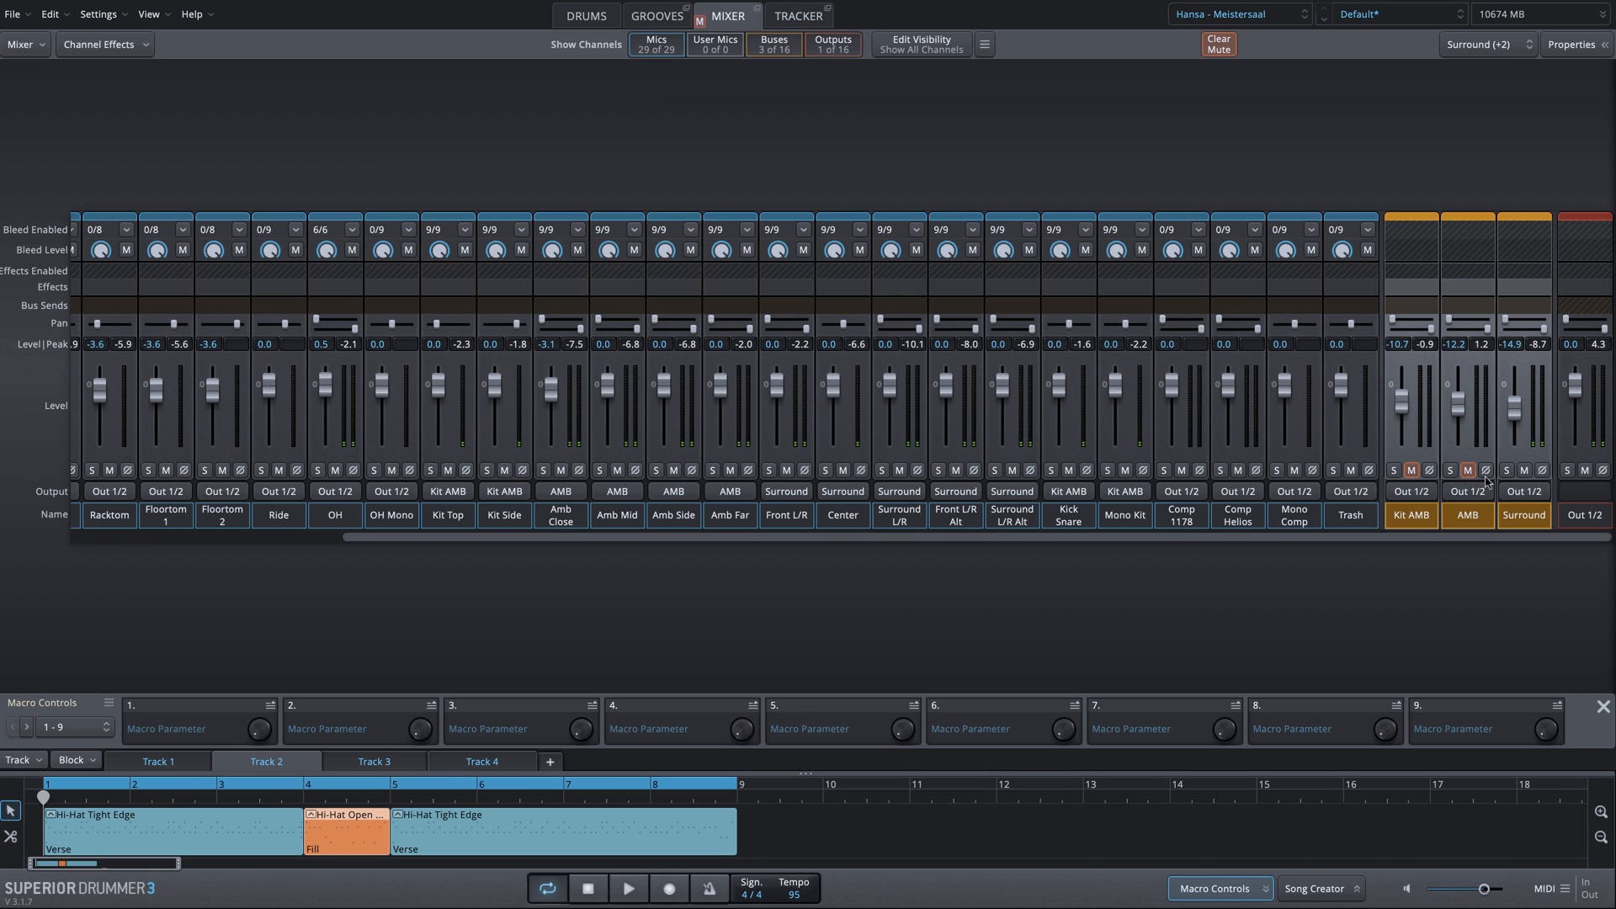
click(1472, 474)
click(1412, 519)
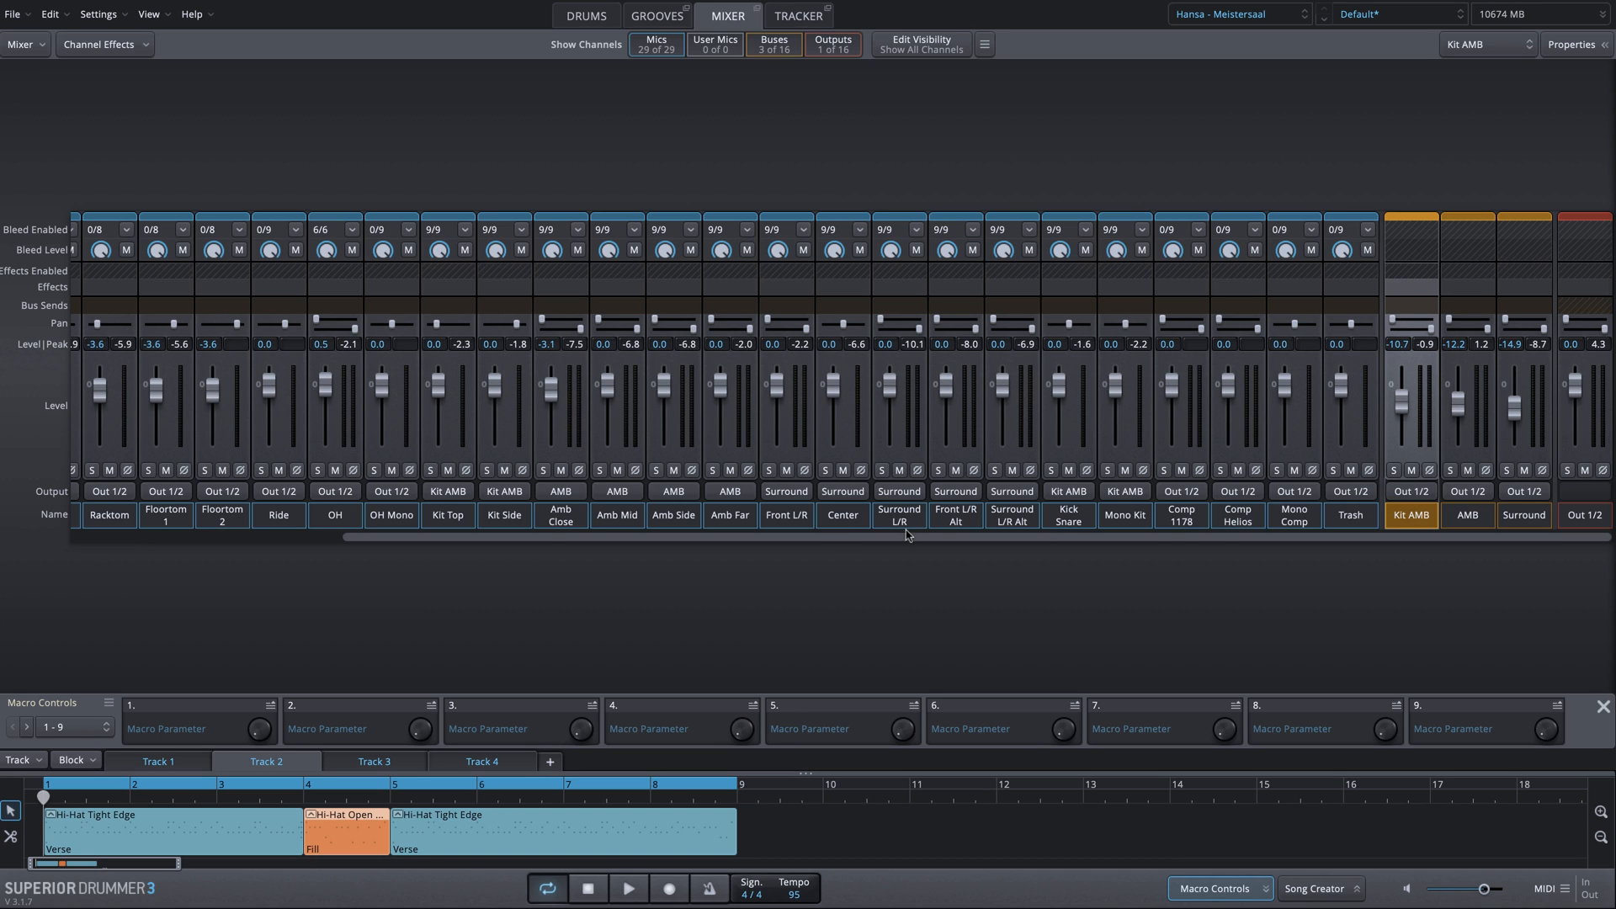
- Lower the Amb Far channel to about -0.4 dB and select the AMB bus it feeds
click(739, 521)
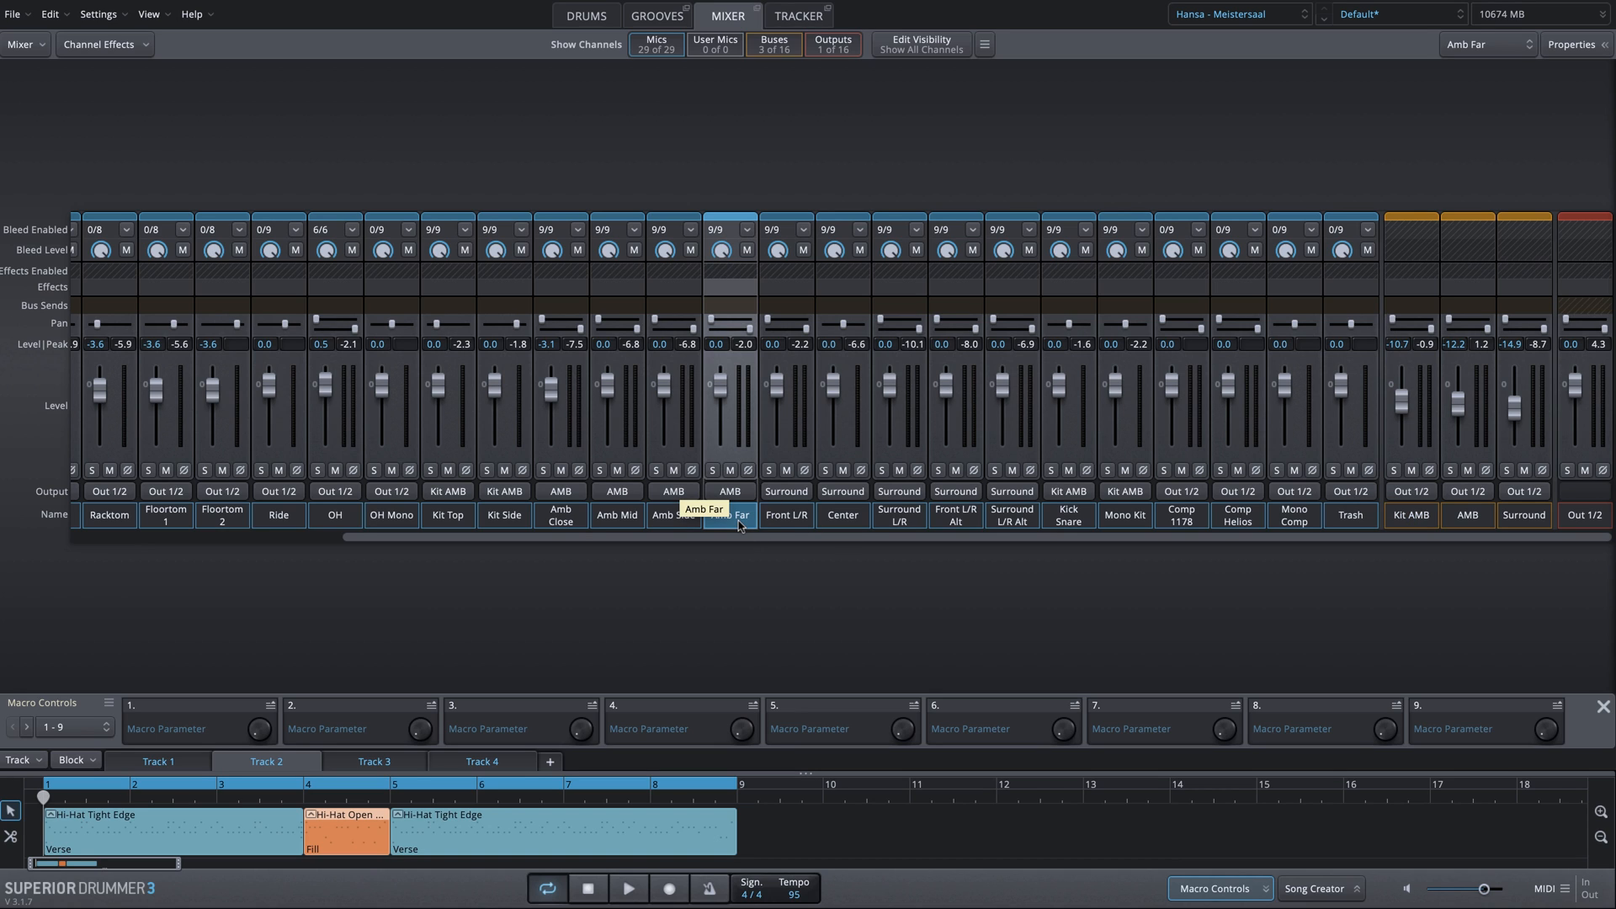
mouse_move(721, 384)
mouse_down()
mouse_move(724, 409)
mouse_move(729, 395)
mouse_up()
click(1461, 522)
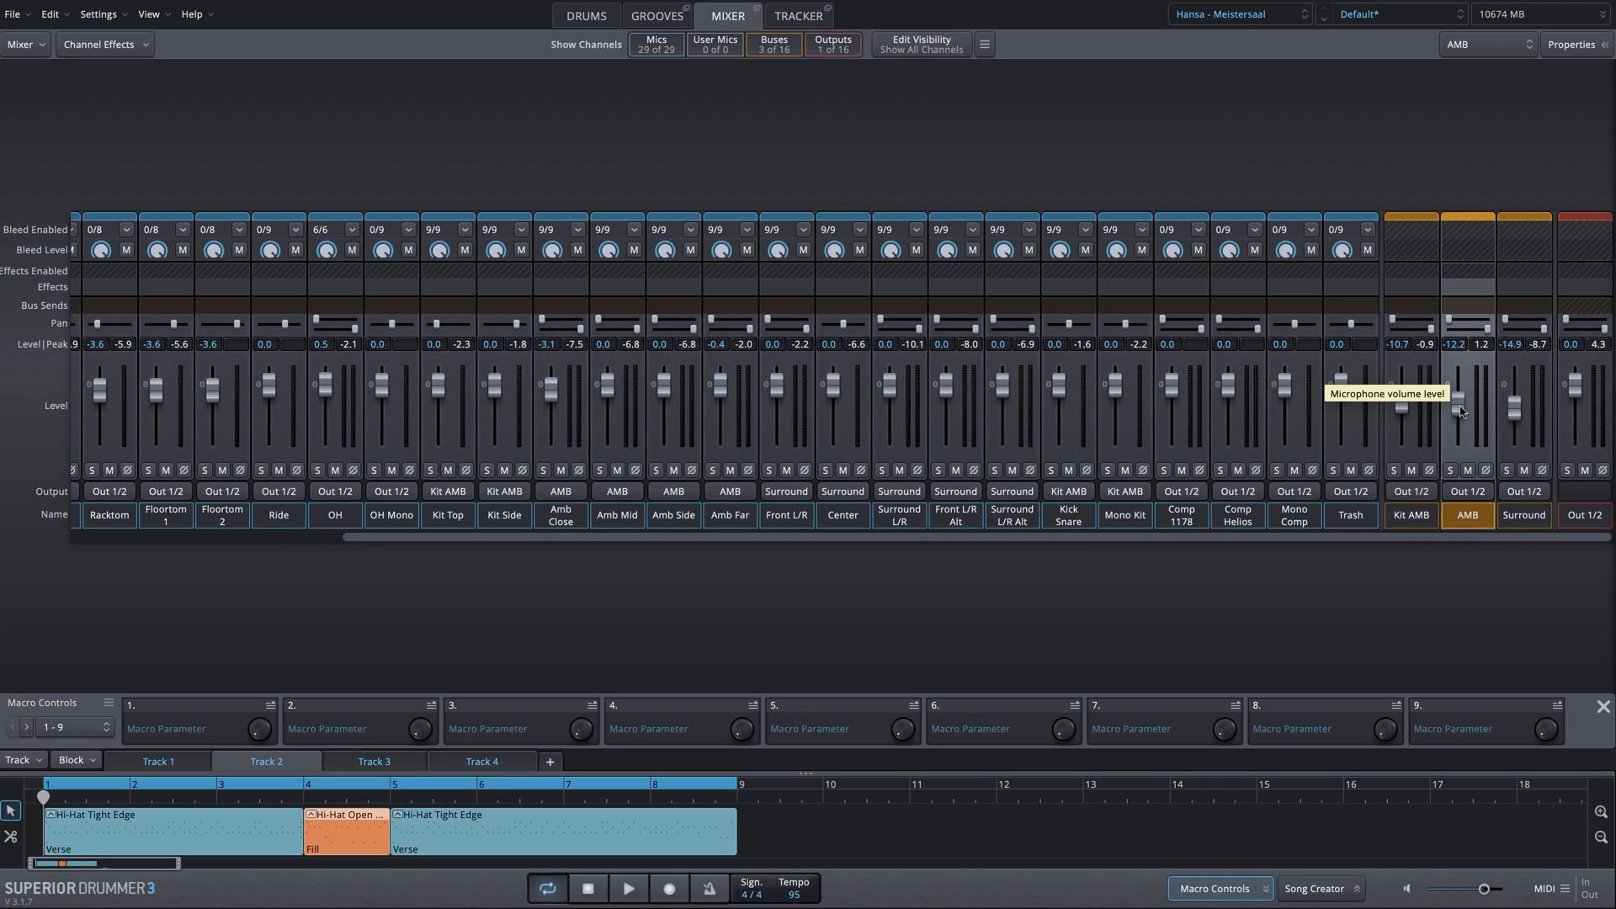
- During playback, bring the buses up from off to about -19.5 dB for Kit AMB, -19.0 dB for AMB and -16.2 dB for Surround
click(1411, 515)
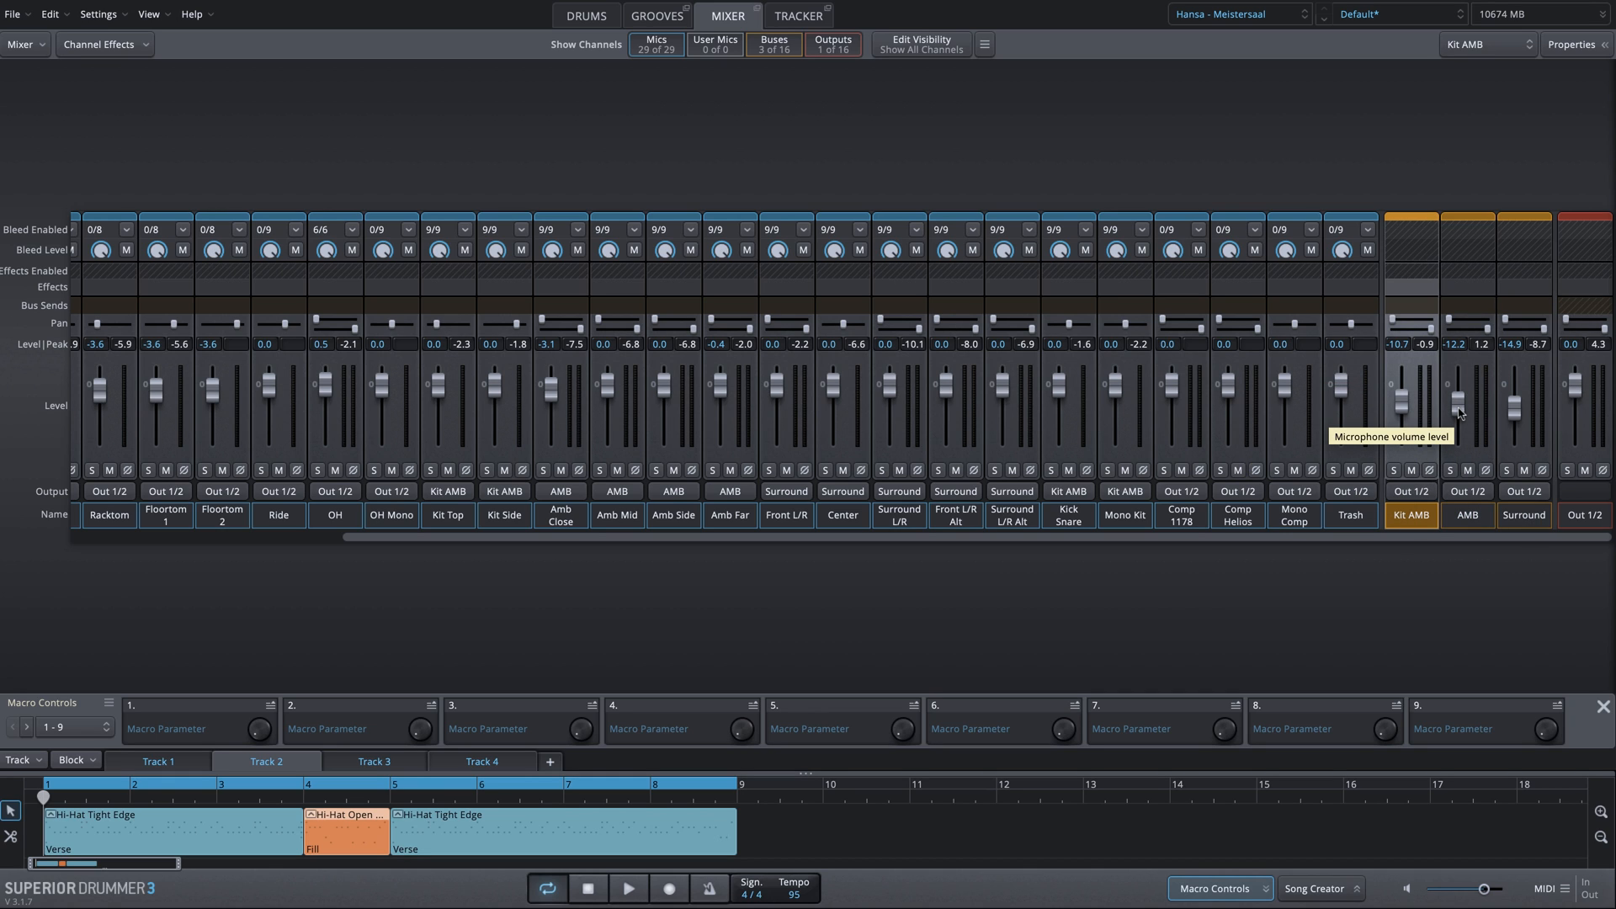
key(space)
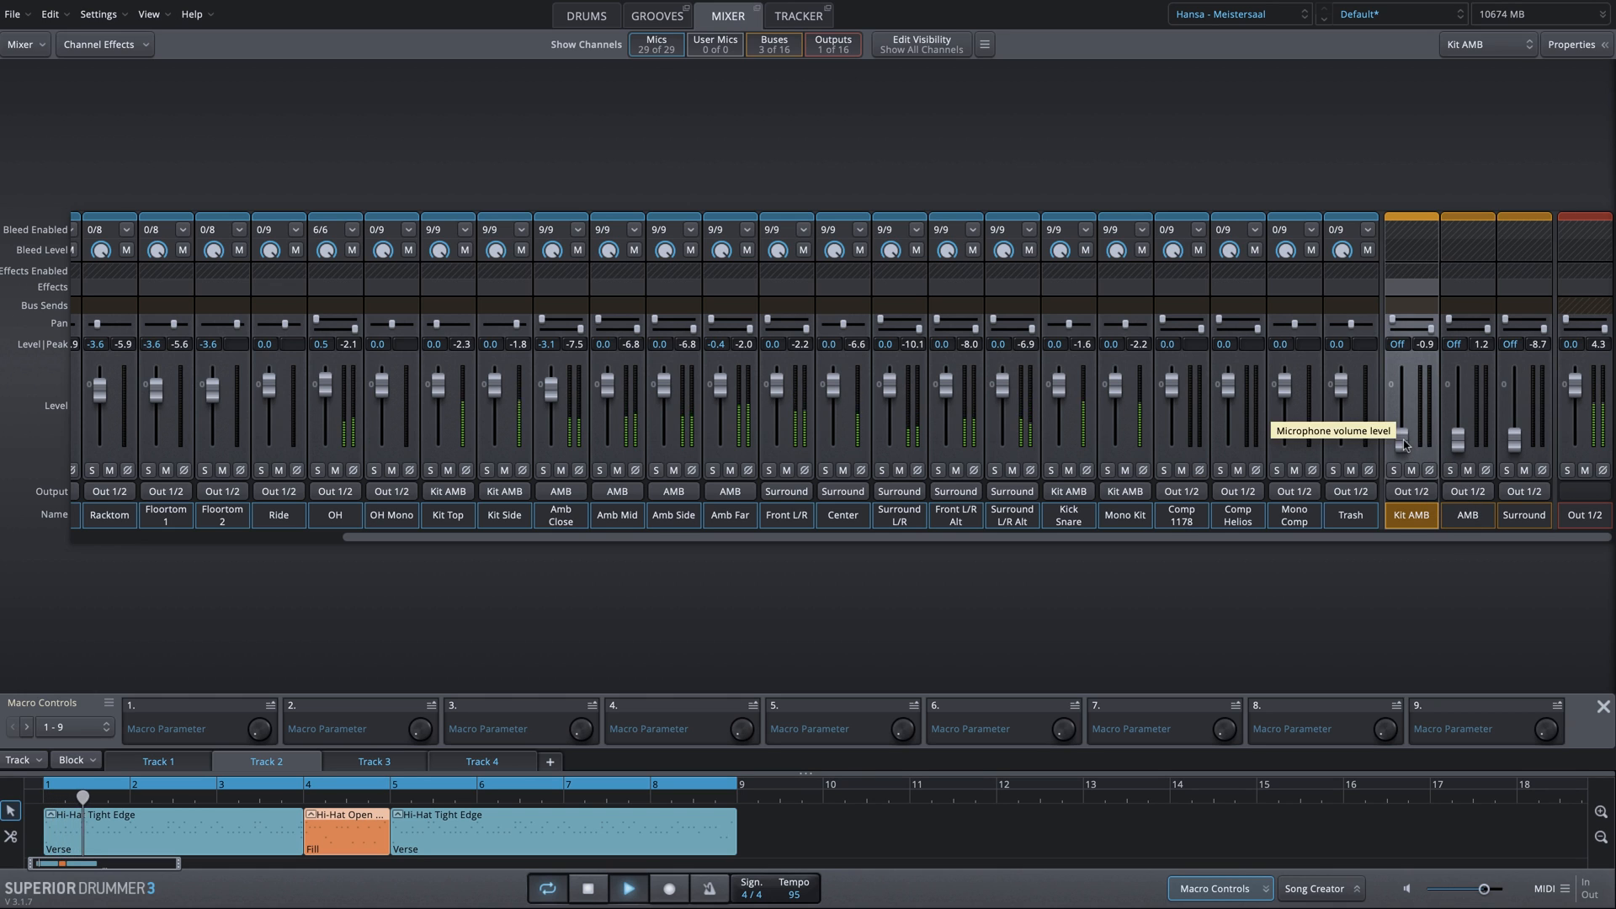
drag(1406, 440, 1515, 417)
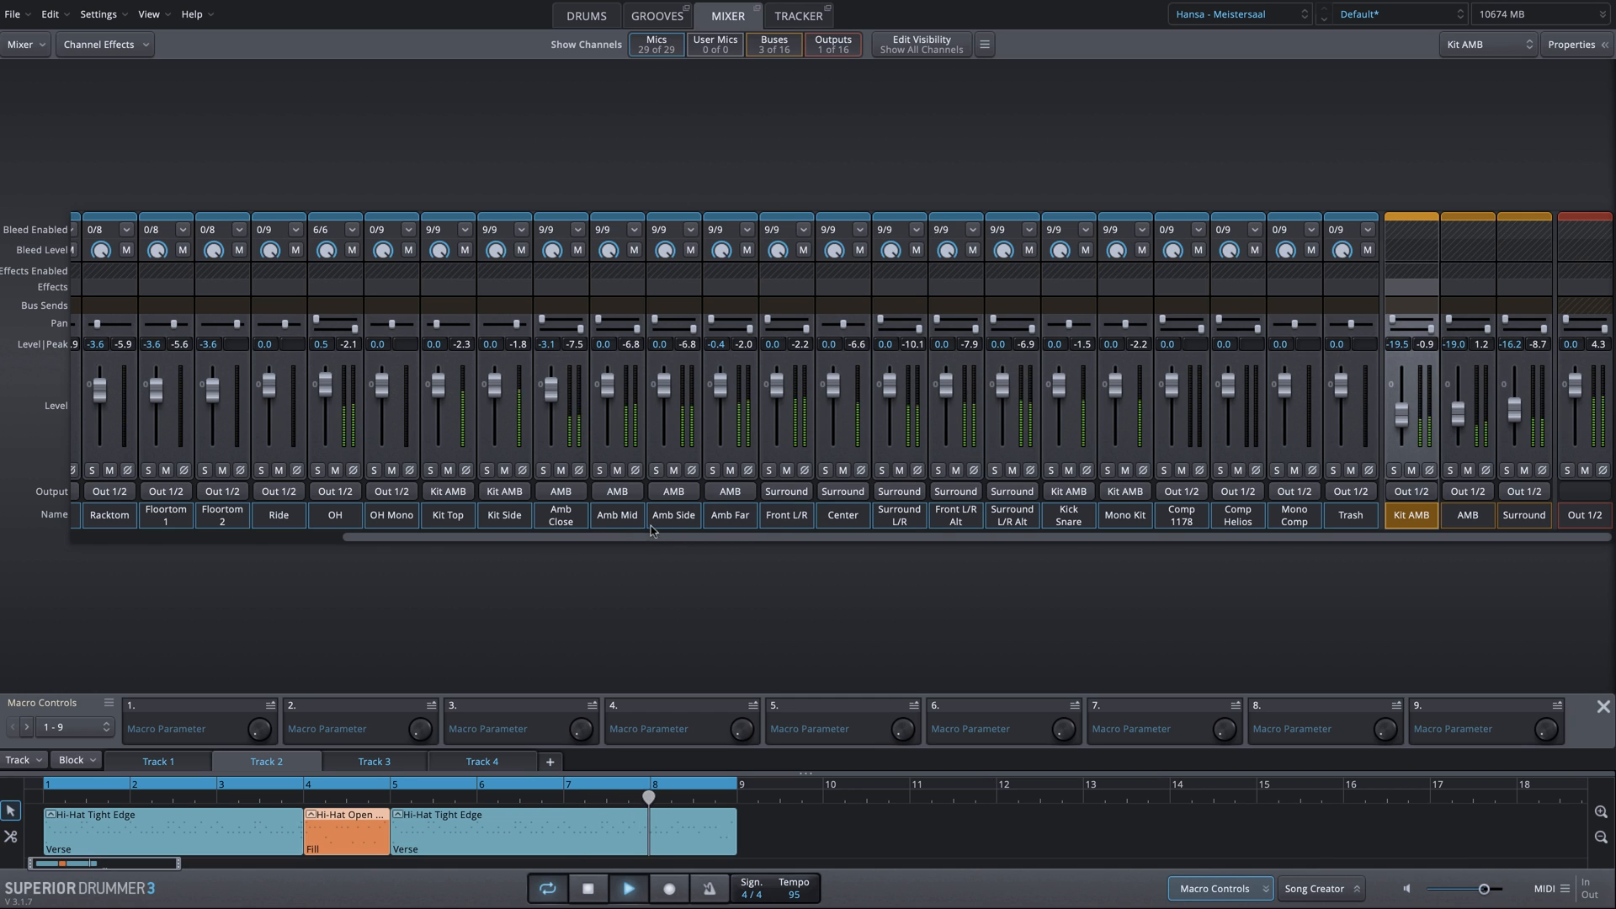
- Disable the Hi-Hat bleed on the Amb Mid, Amb Side and Amb Far channels
click(622, 518)
shift+click(697, 516)
shift+click(712, 516)
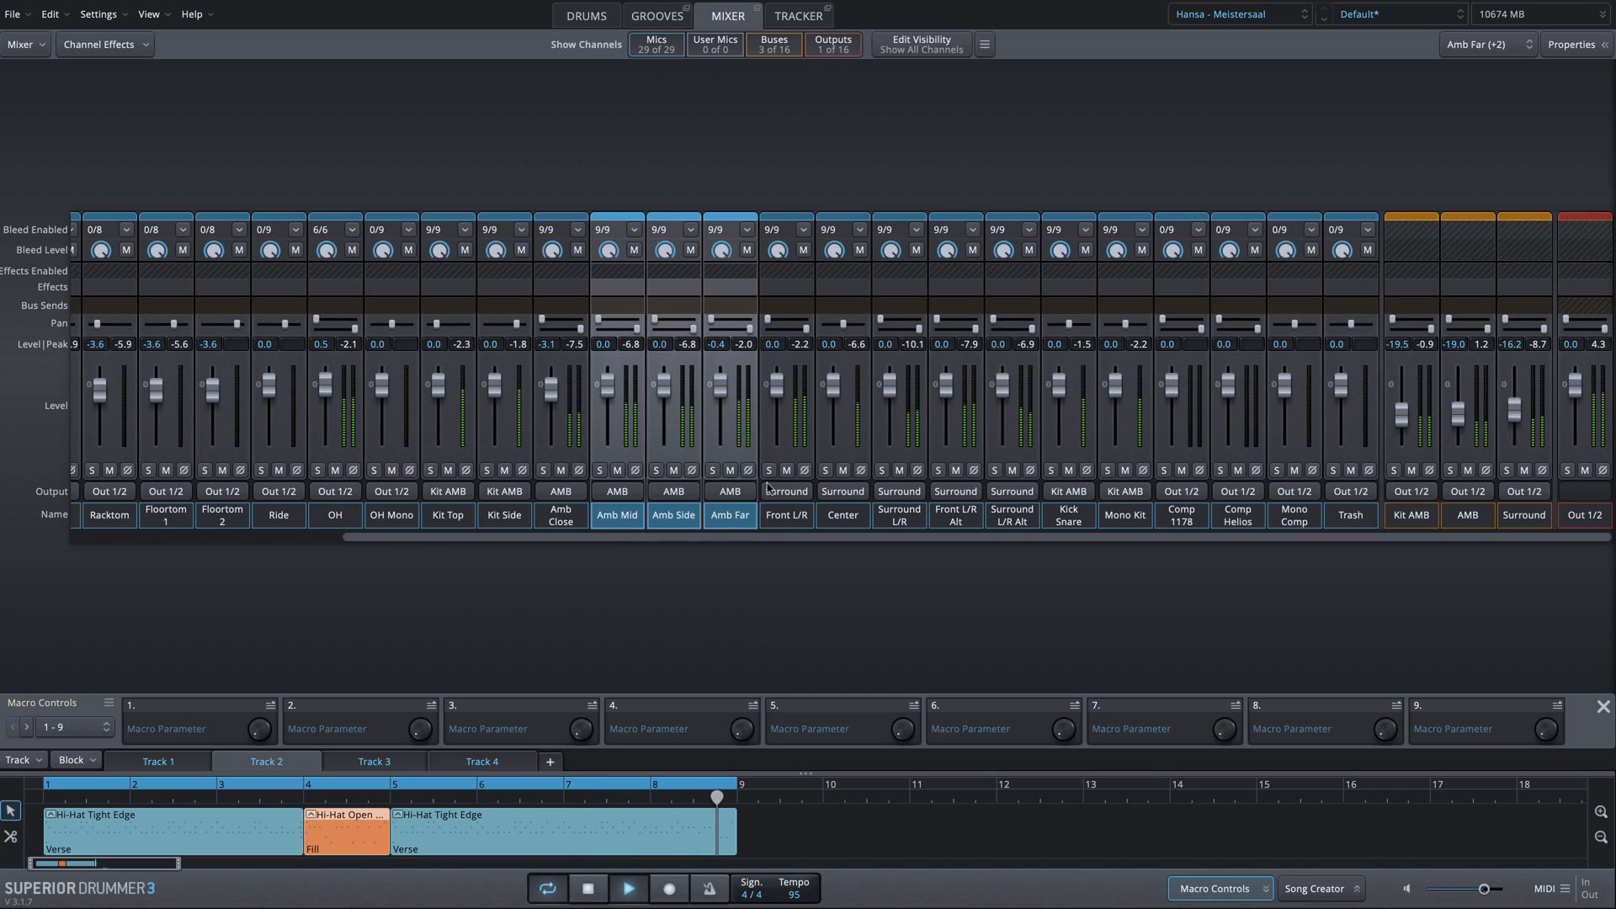
click(1574, 45)
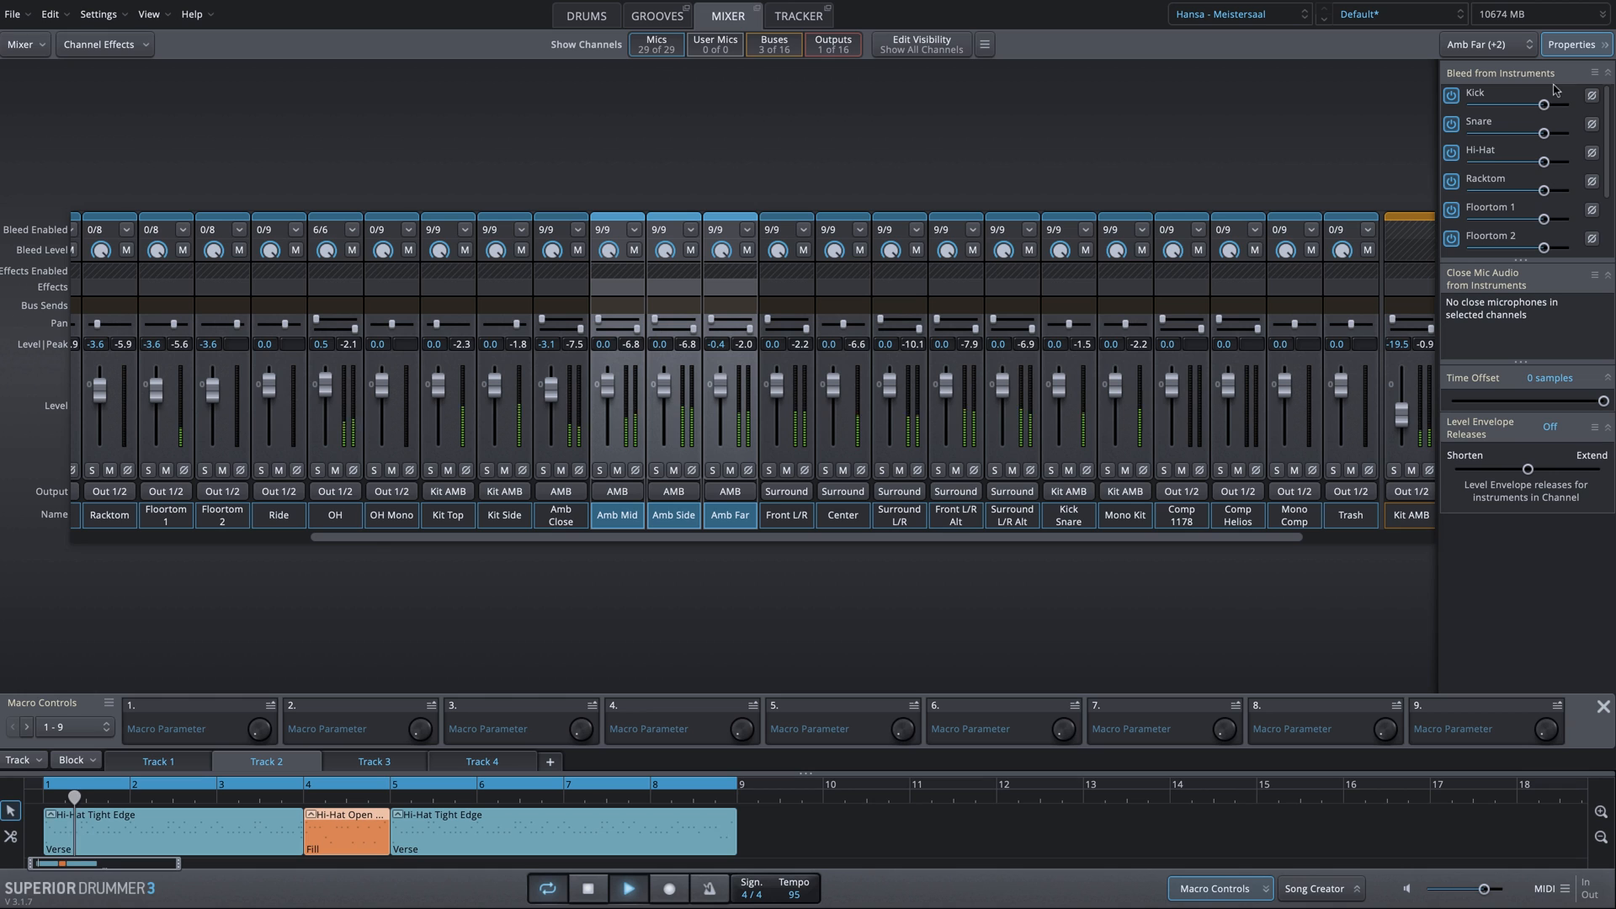
click(1451, 153)
click(1572, 47)
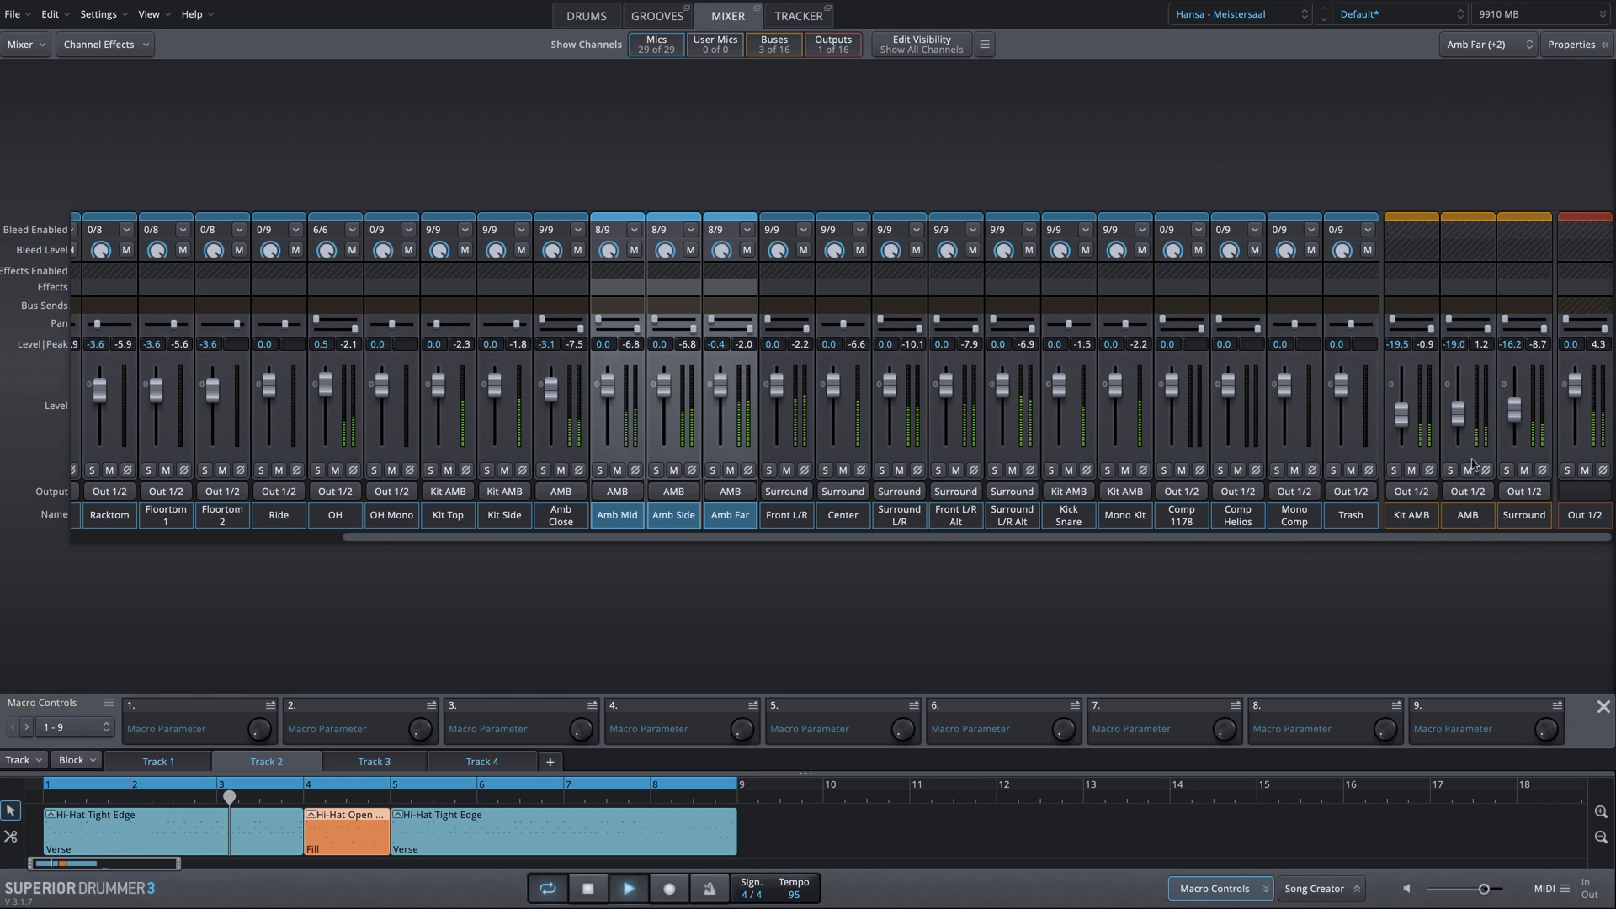
- Rebalance the buses during playback to about -18.7 dB for Kit AMB, -17.2 dB for AMB and -13.7 dB for Surround, and stop
drag(1463, 415, 1515, 414)
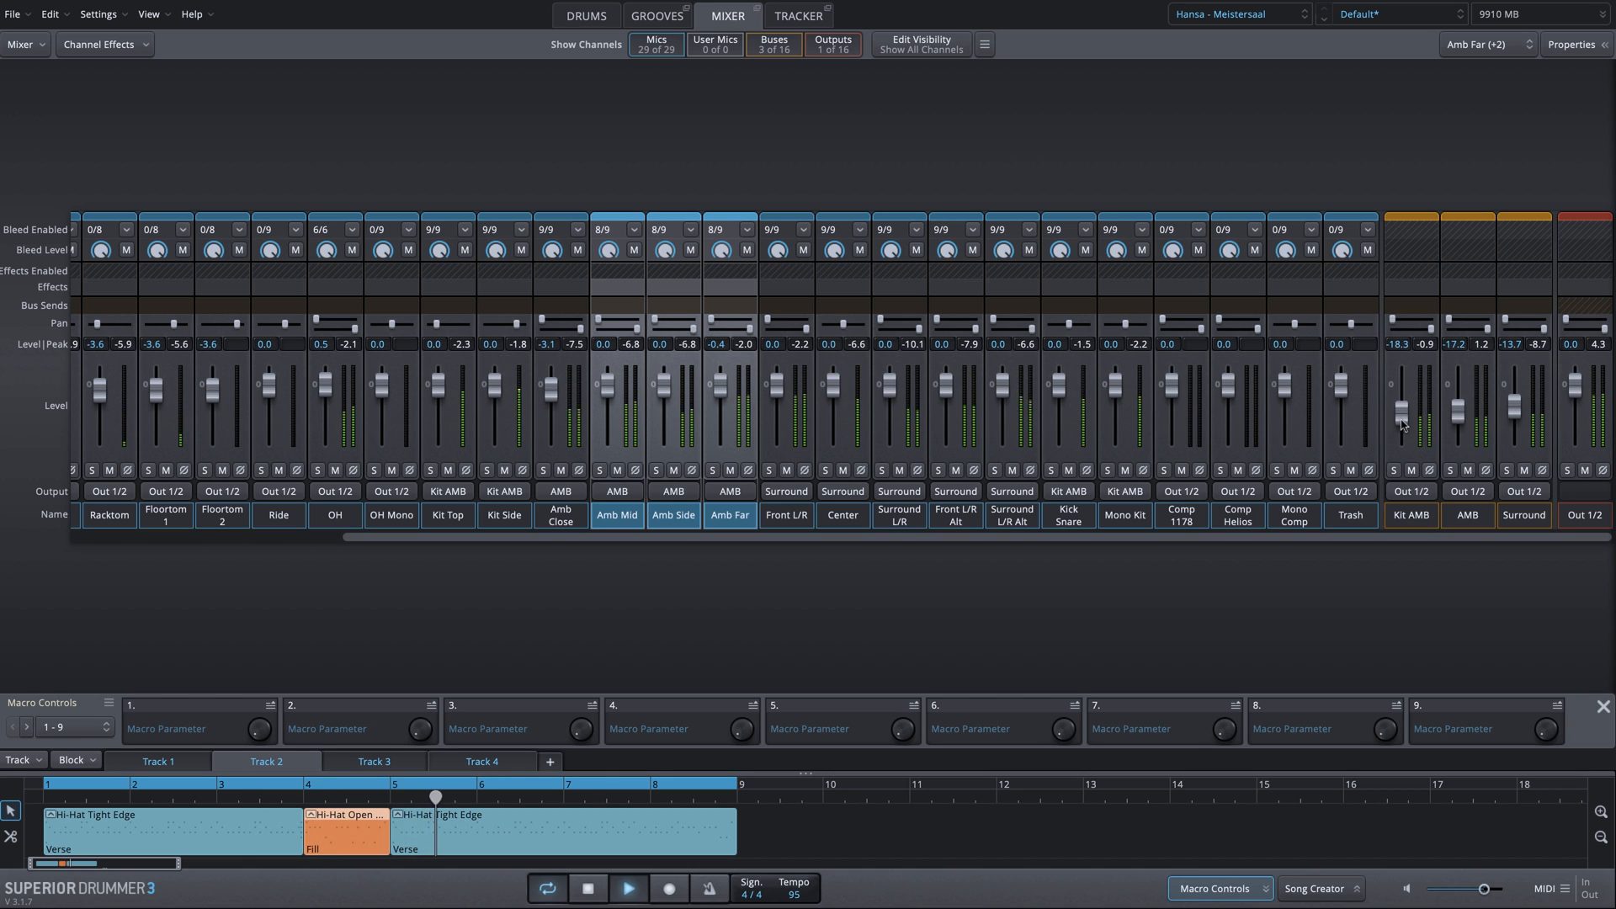
drag(1402, 428, 1403, 427)
drag(1415, 517, 1503, 515)
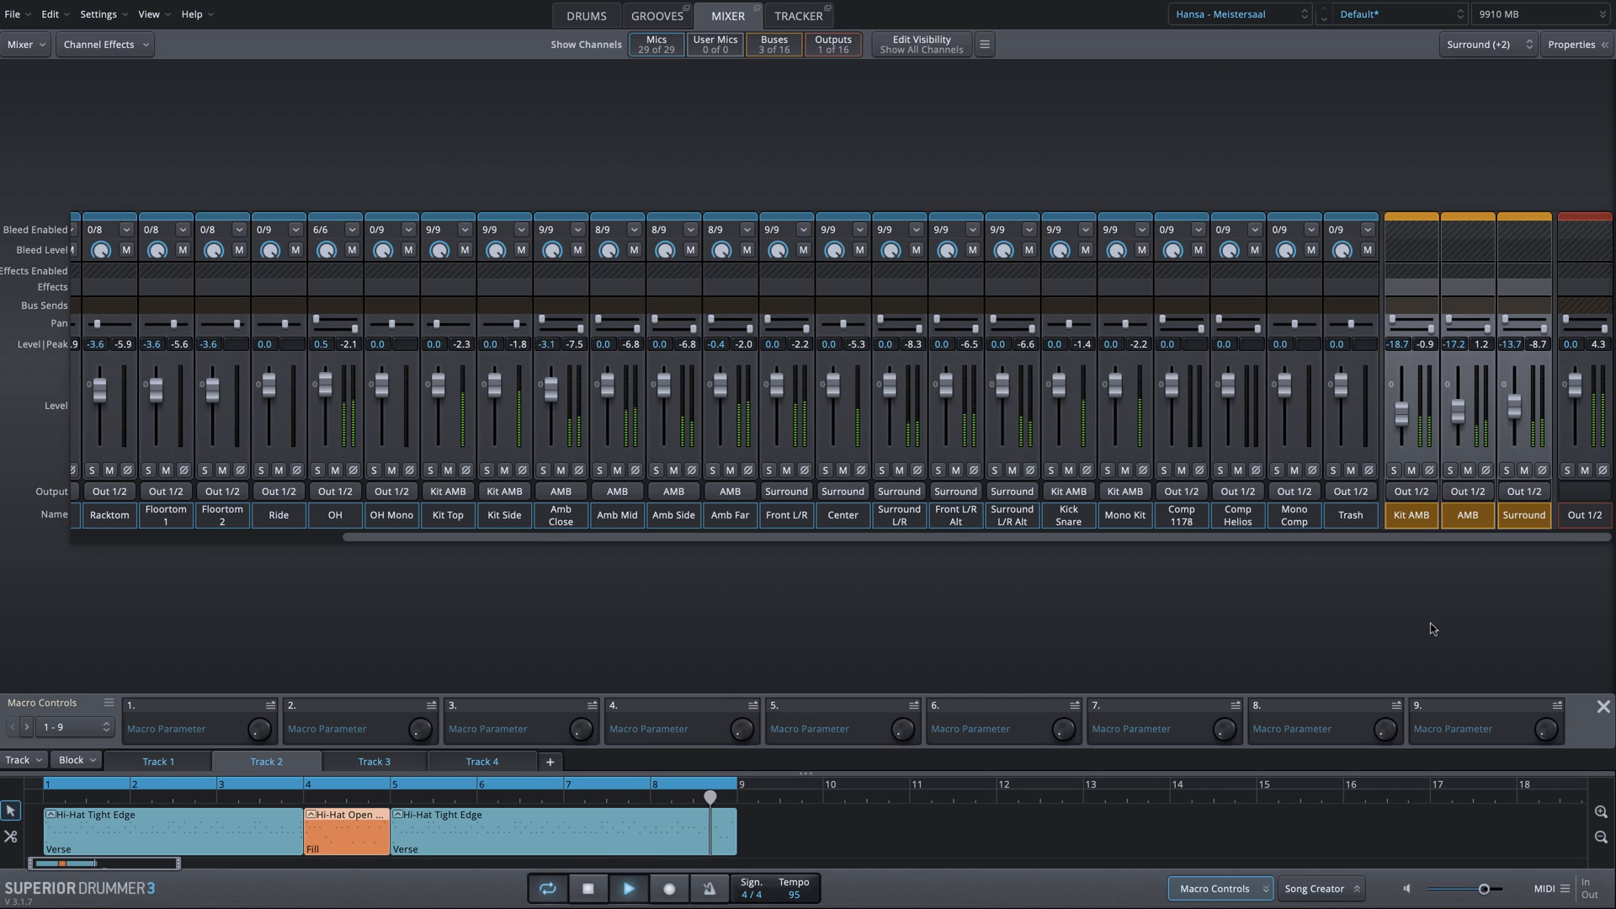
click(1464, 523)
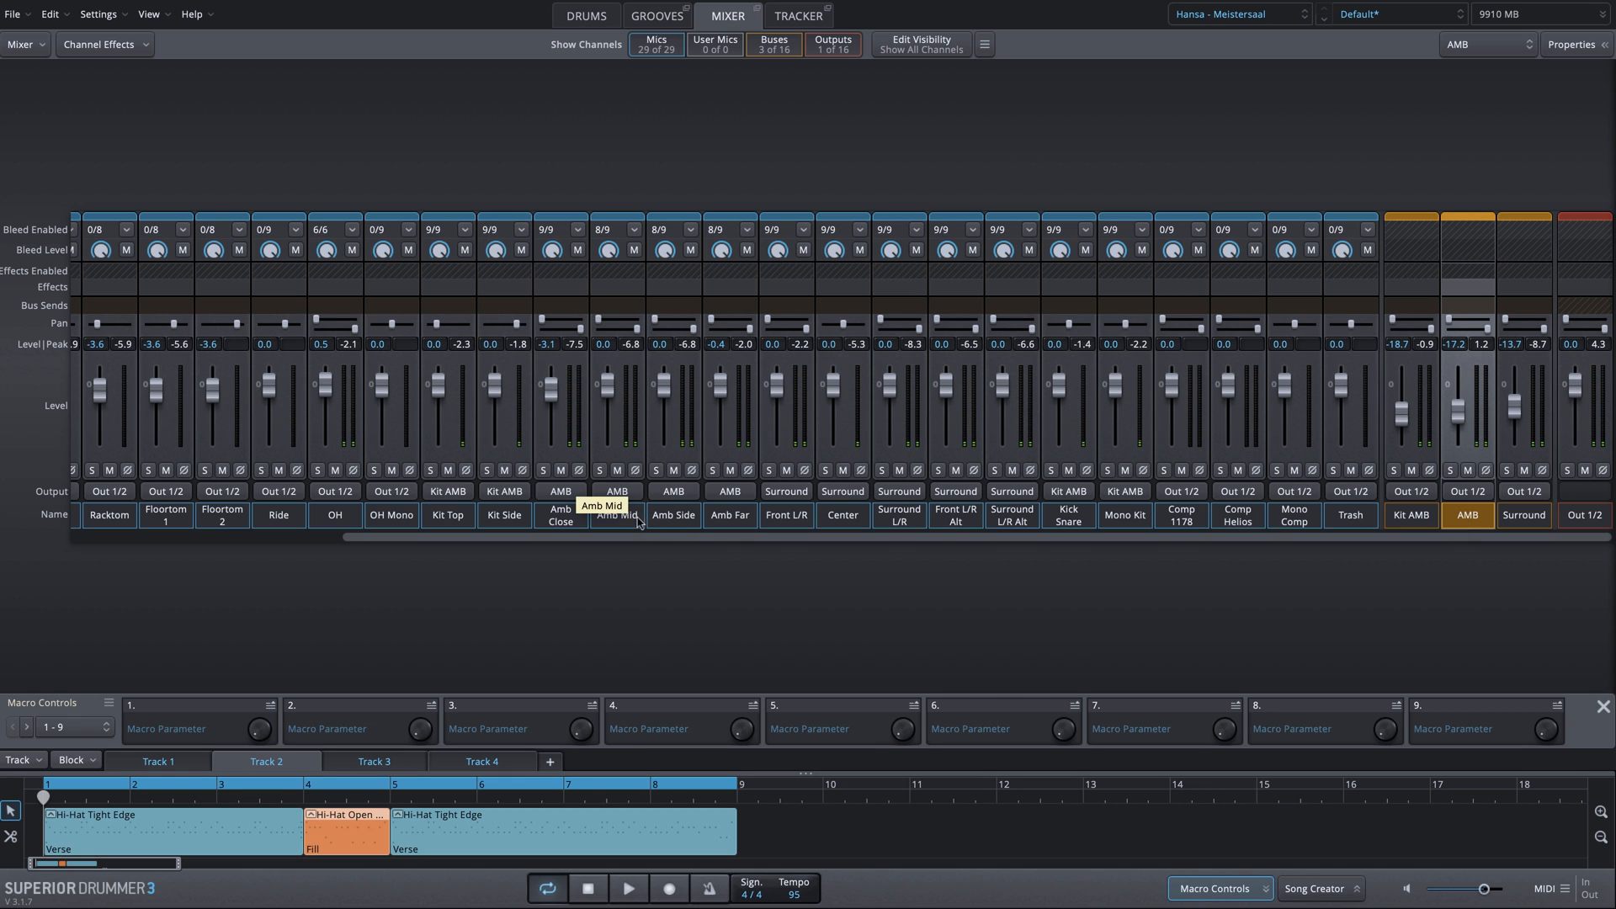
- Review which instruments bleed into the Amb Mid, Amb Side and Amb Far channels
drag(634, 522, 726, 516)
click(1571, 43)
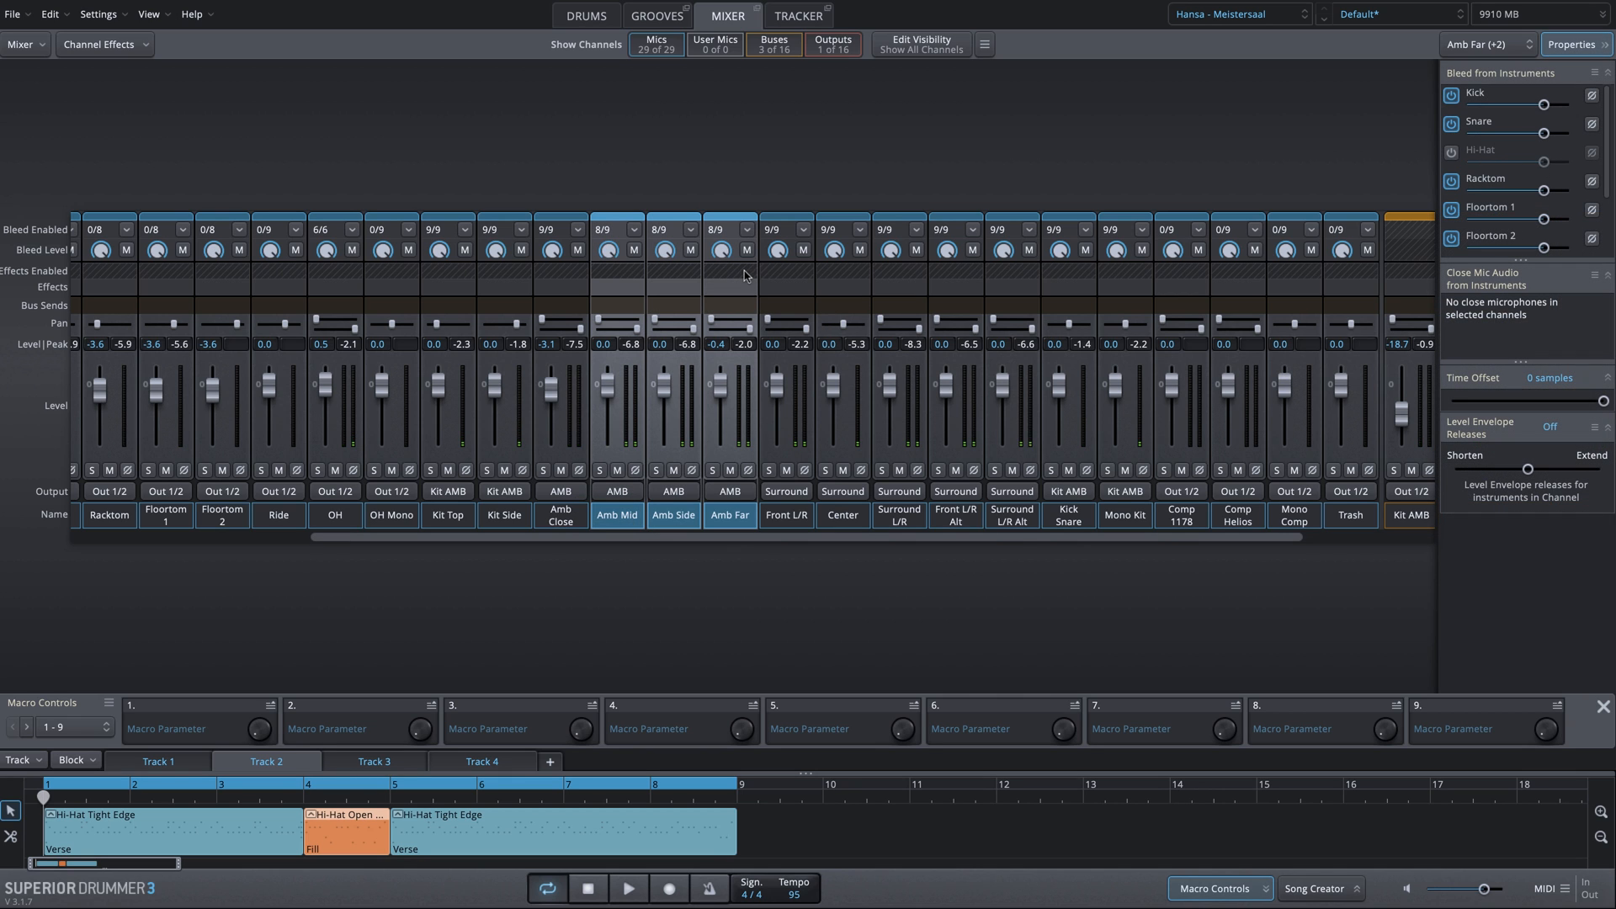
click(1581, 48)
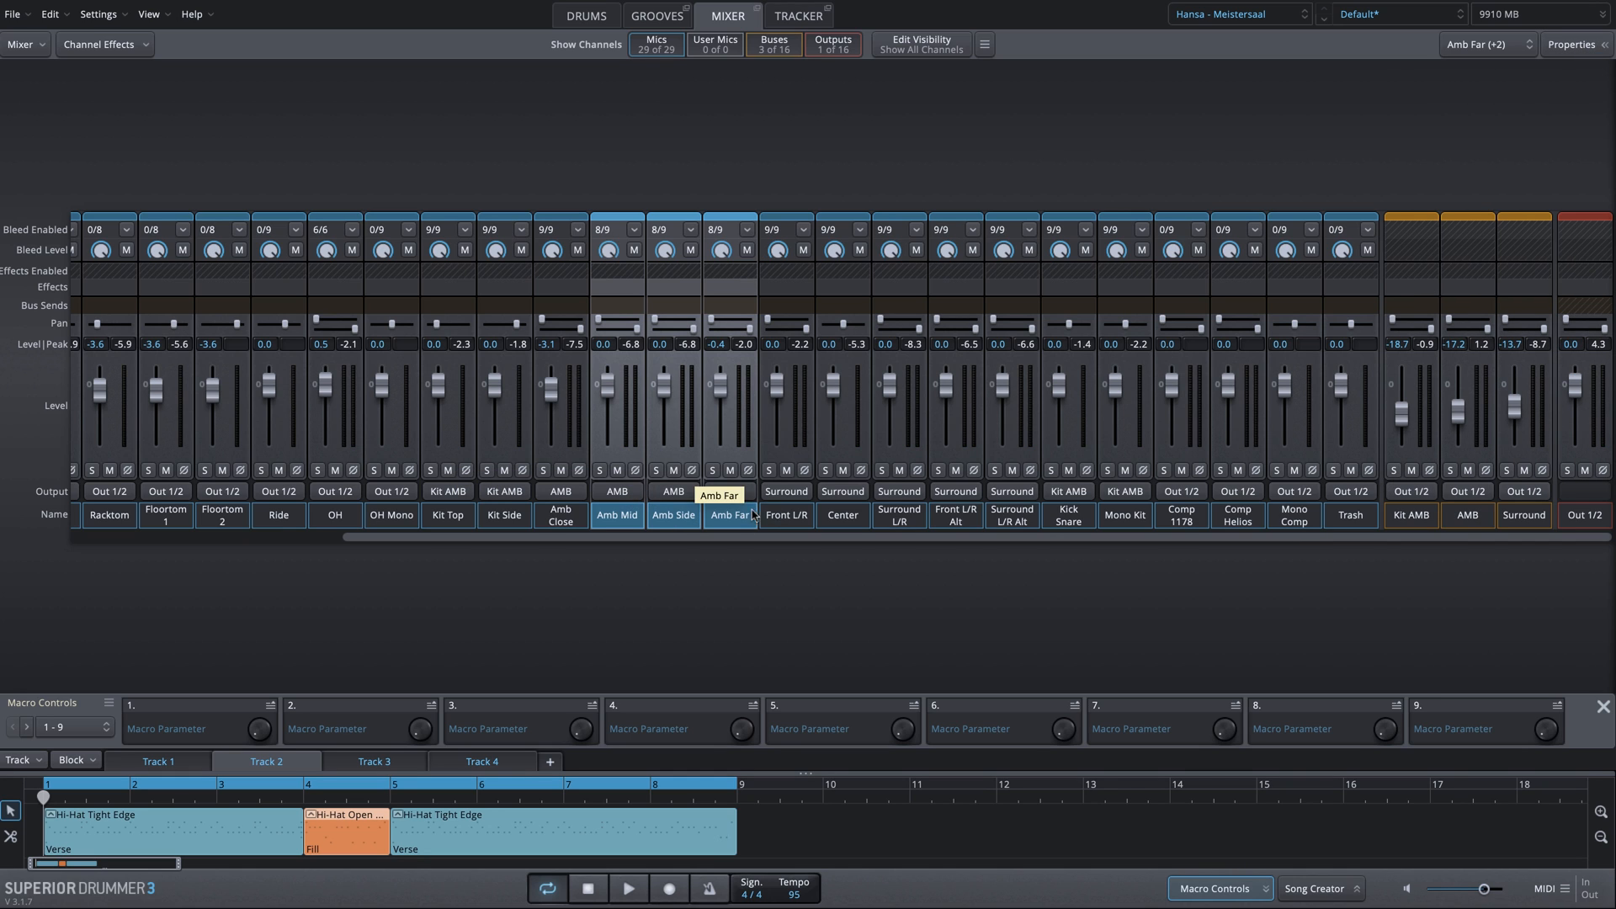
click(1571, 43)
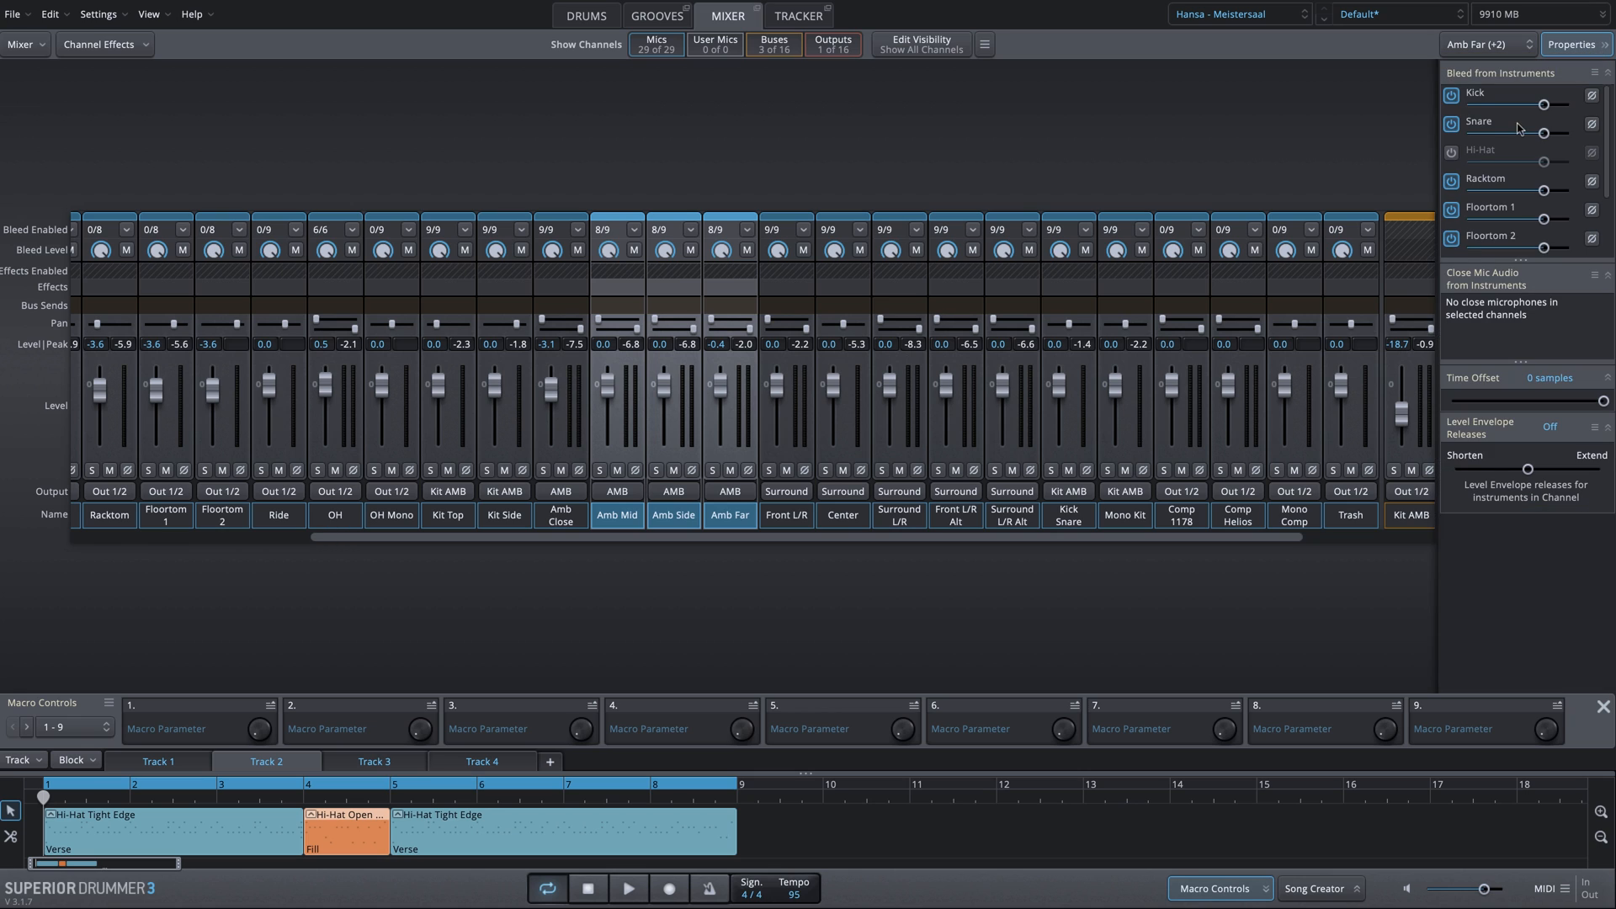
click(1572, 48)
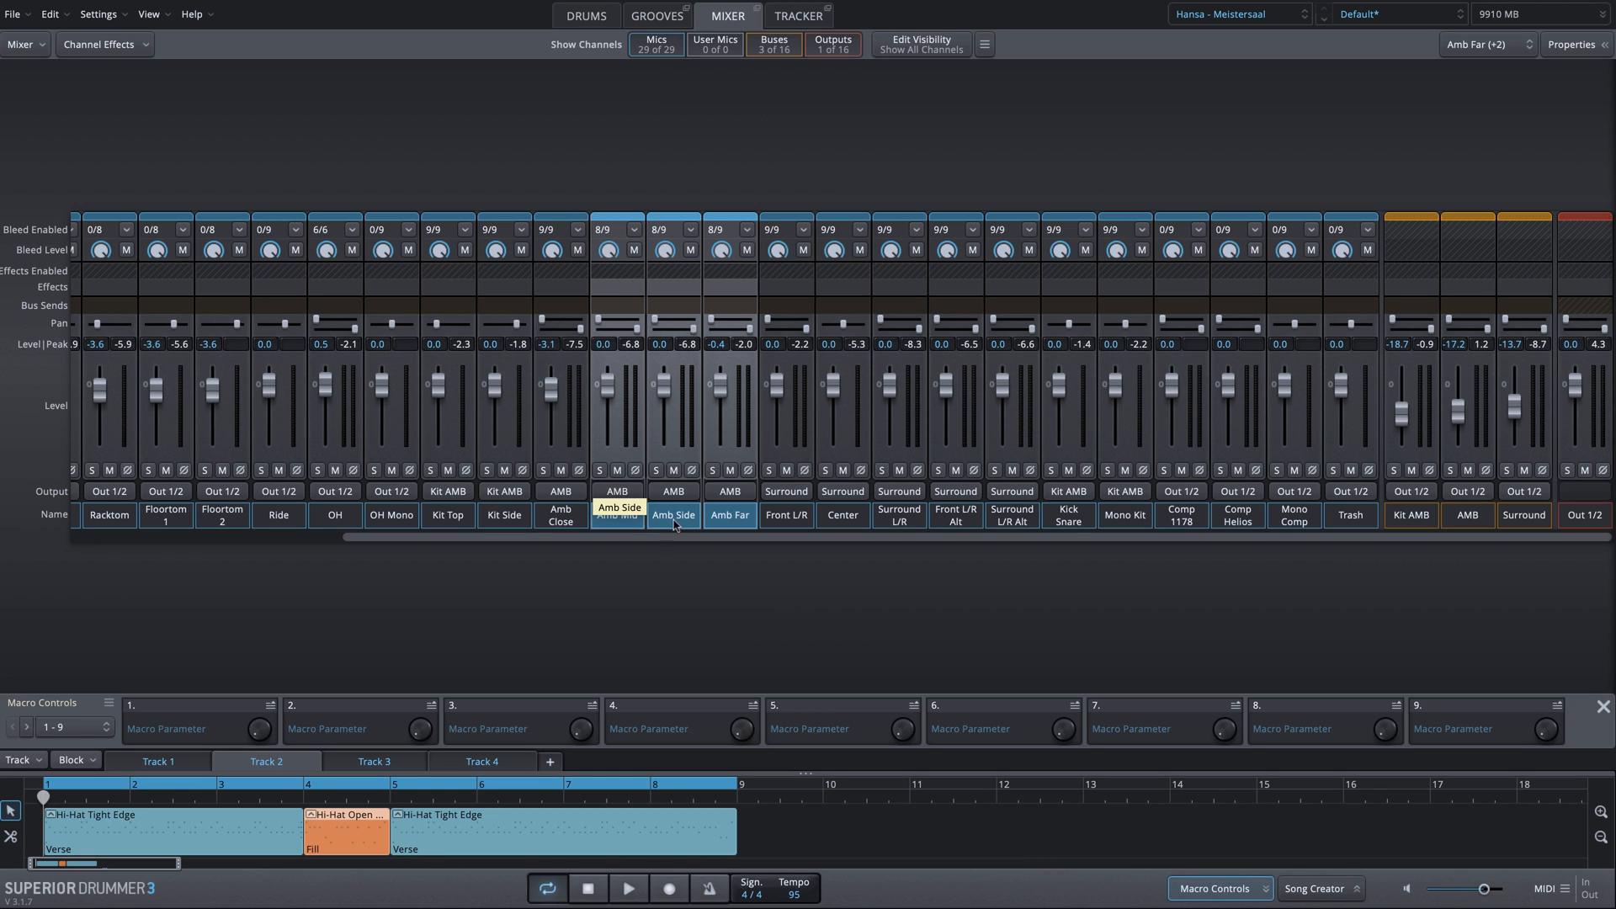
- Solo the Kit AMB bus with AMB and Surround muted, and raise it to about -12.1 dB during playback
drag(1419, 524, 1503, 532)
click(1423, 518)
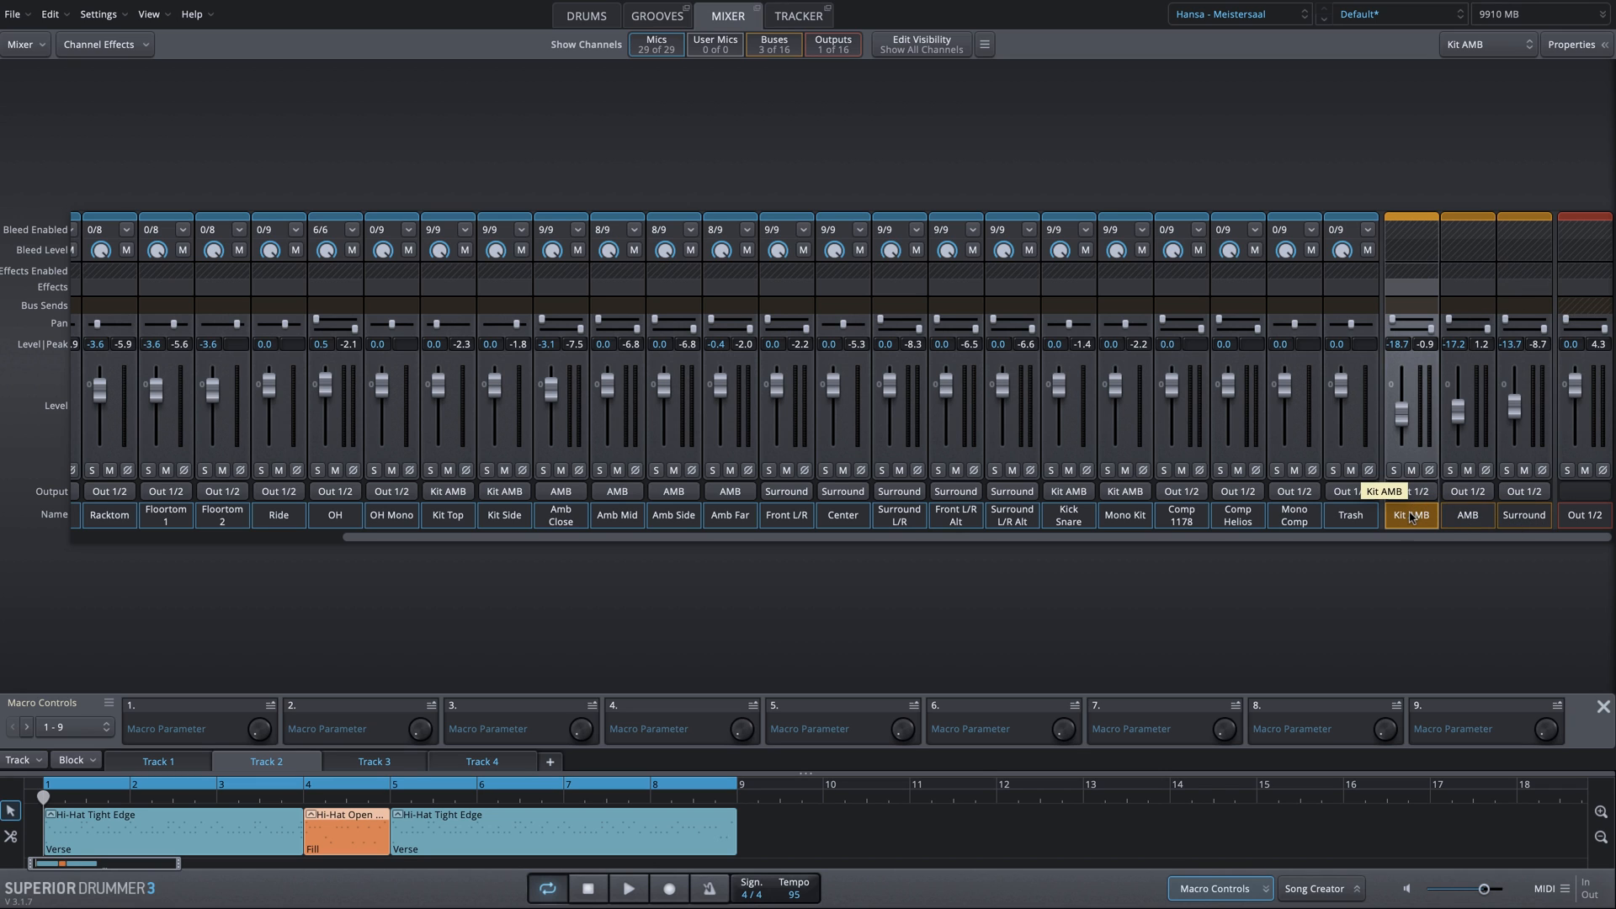
click(1393, 471)
key(space)
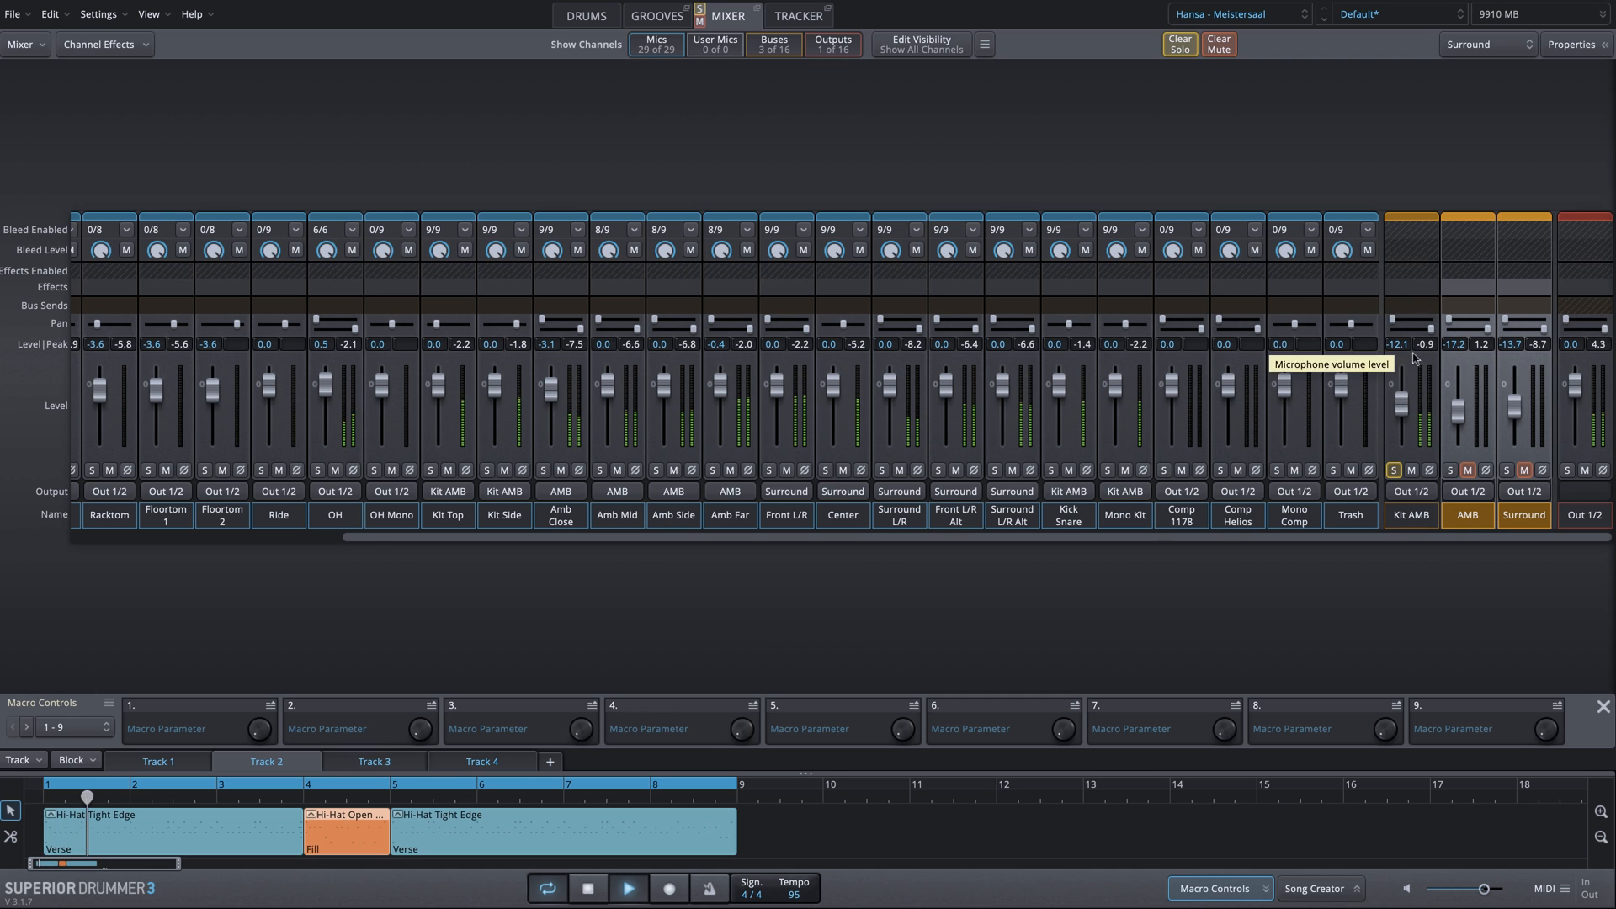
- Insert a Compressor/Limiter on the Kit AMB bus and load its ambience preset
click(1401, 288)
mouse_move(1431, 326)
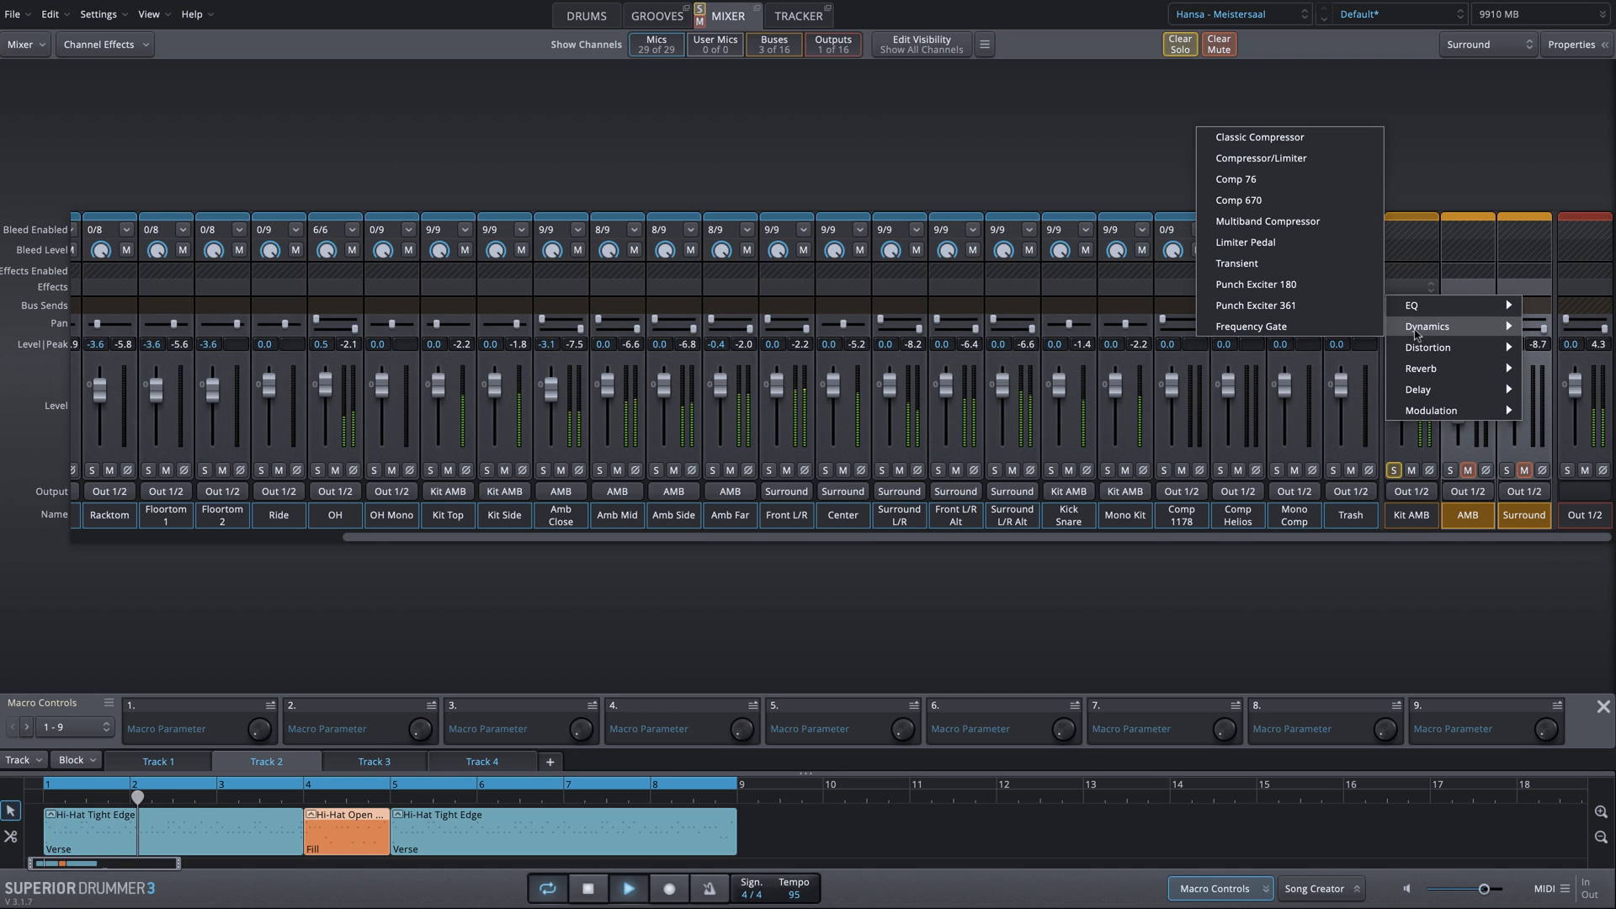
click(1254, 158)
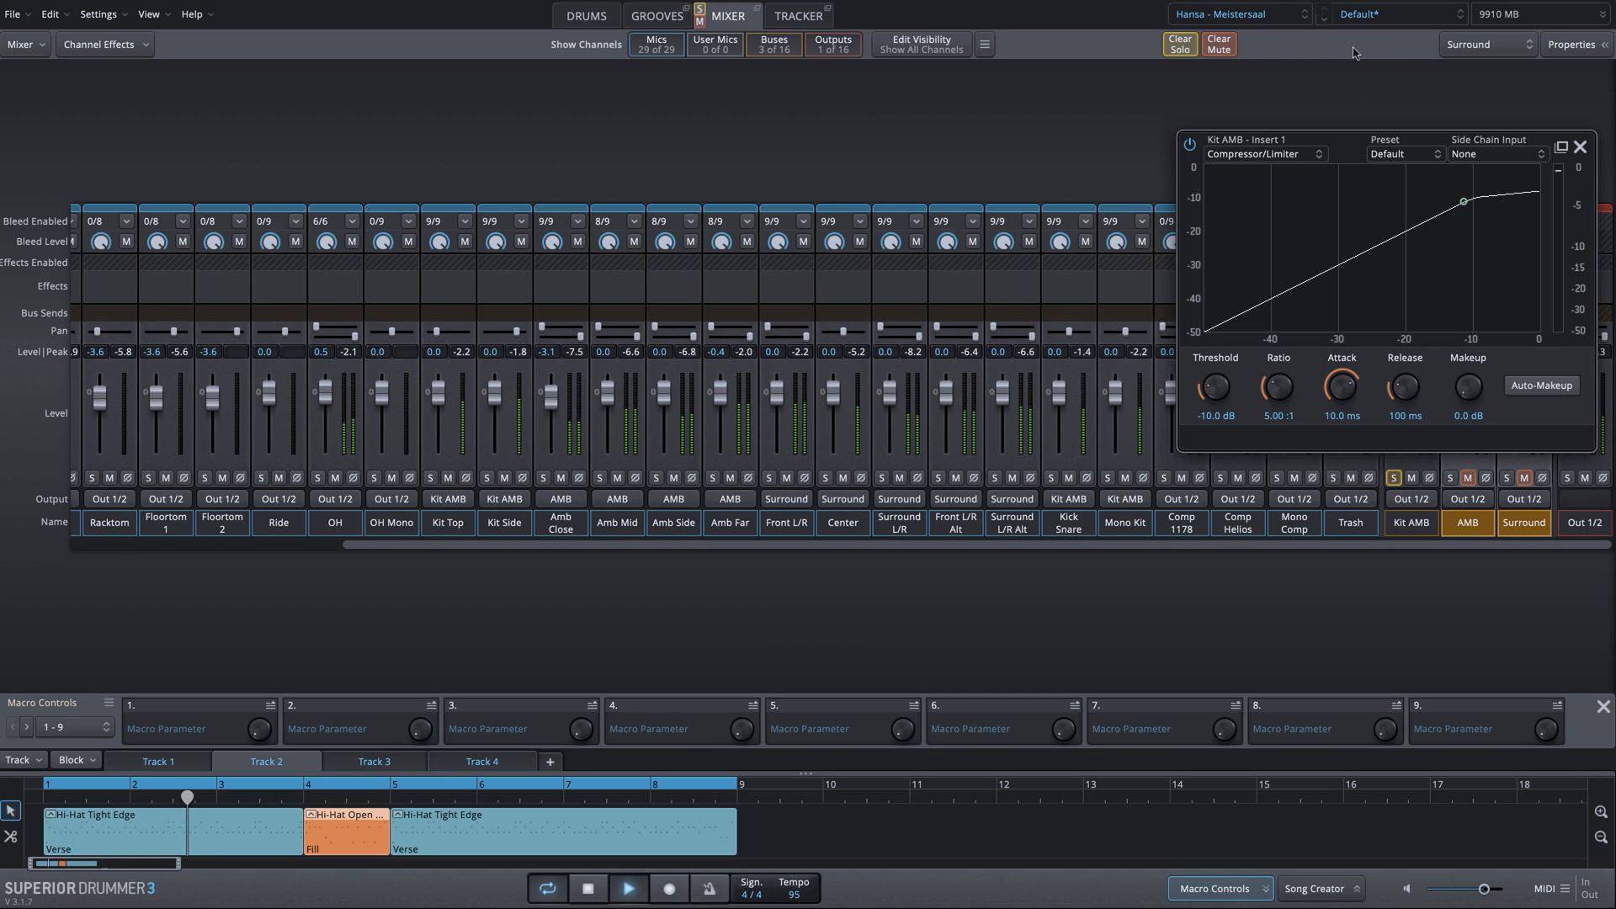
click(1397, 156)
click(1435, 196)
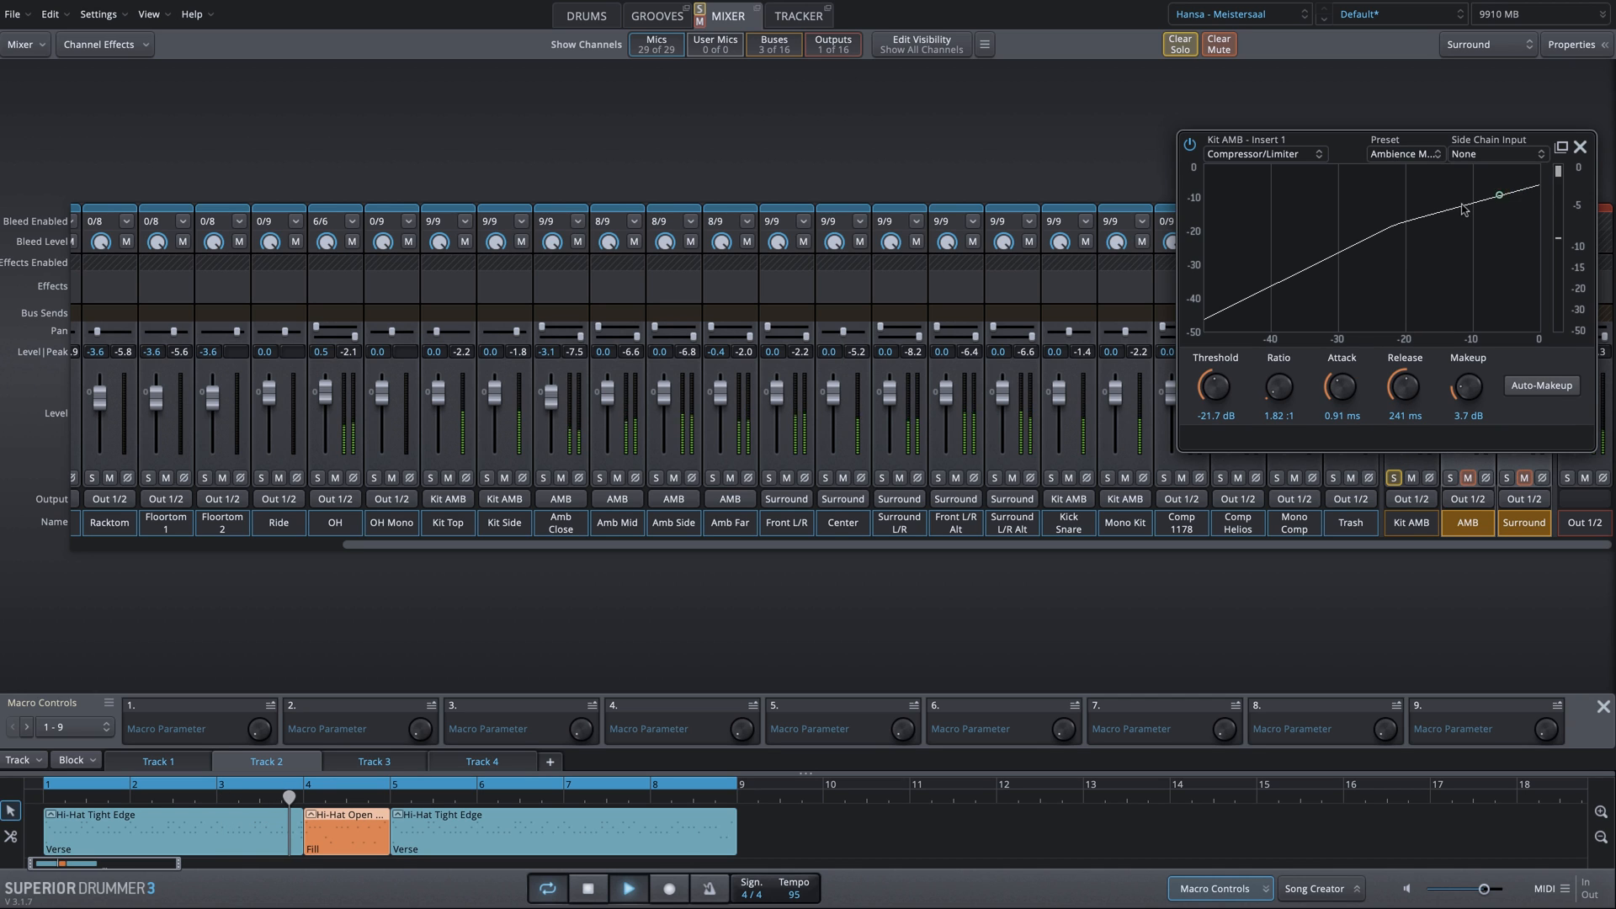
- Set the Kit AMB compressor's makeup gain to about 7.2 dB, comparing the sound with the compressor bypassed and active
drag(1468, 389, 1471, 373)
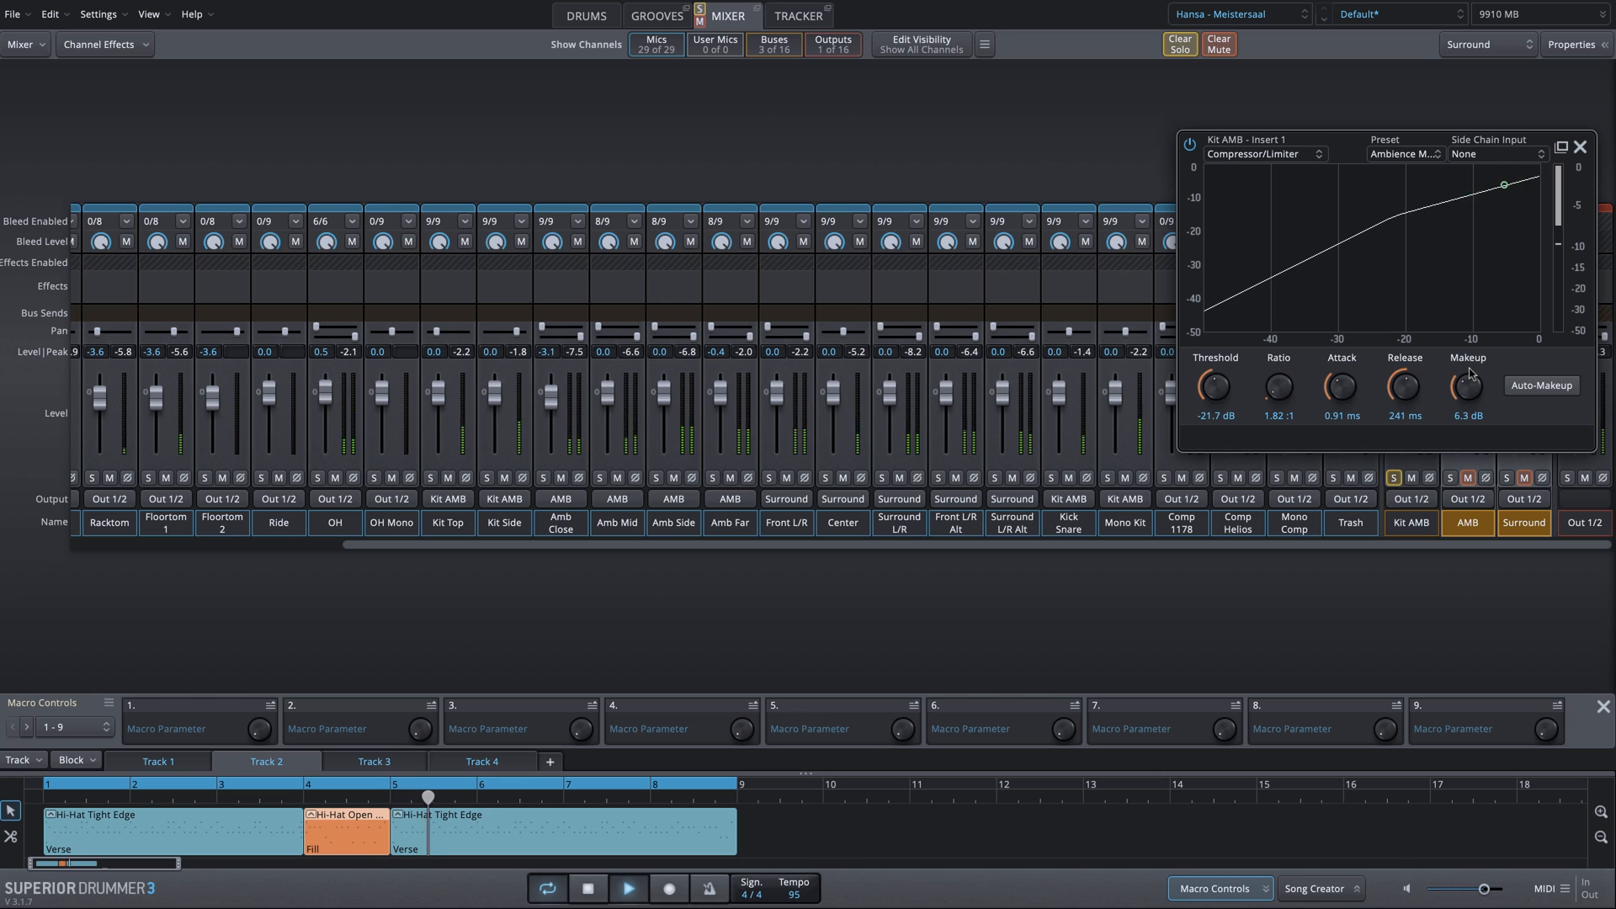
click(1190, 147)
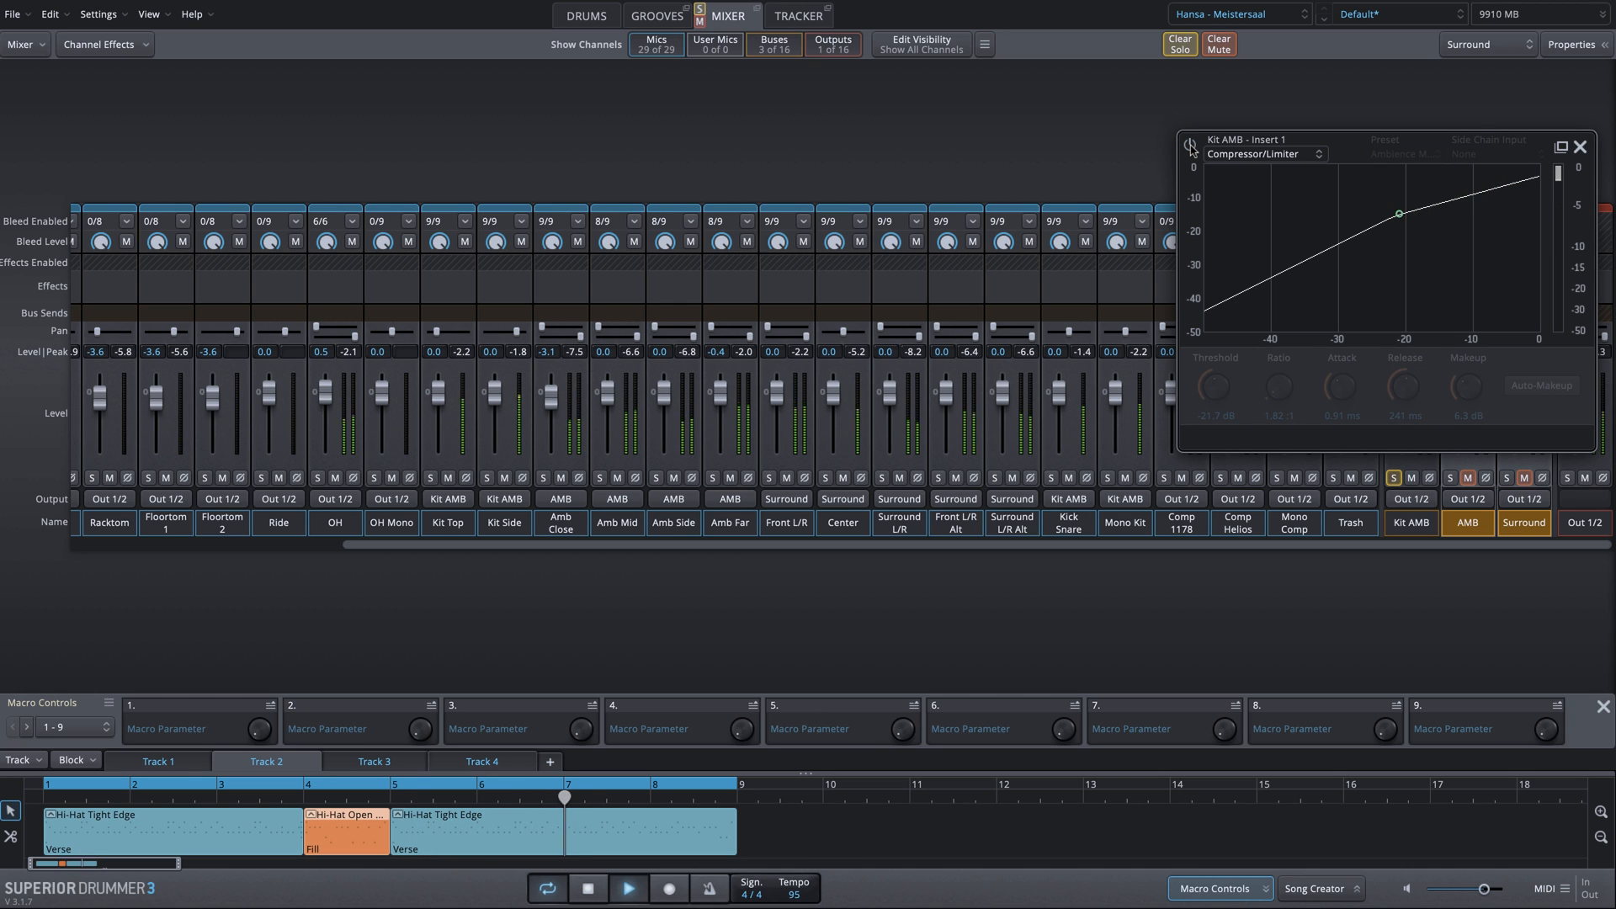
click(1190, 147)
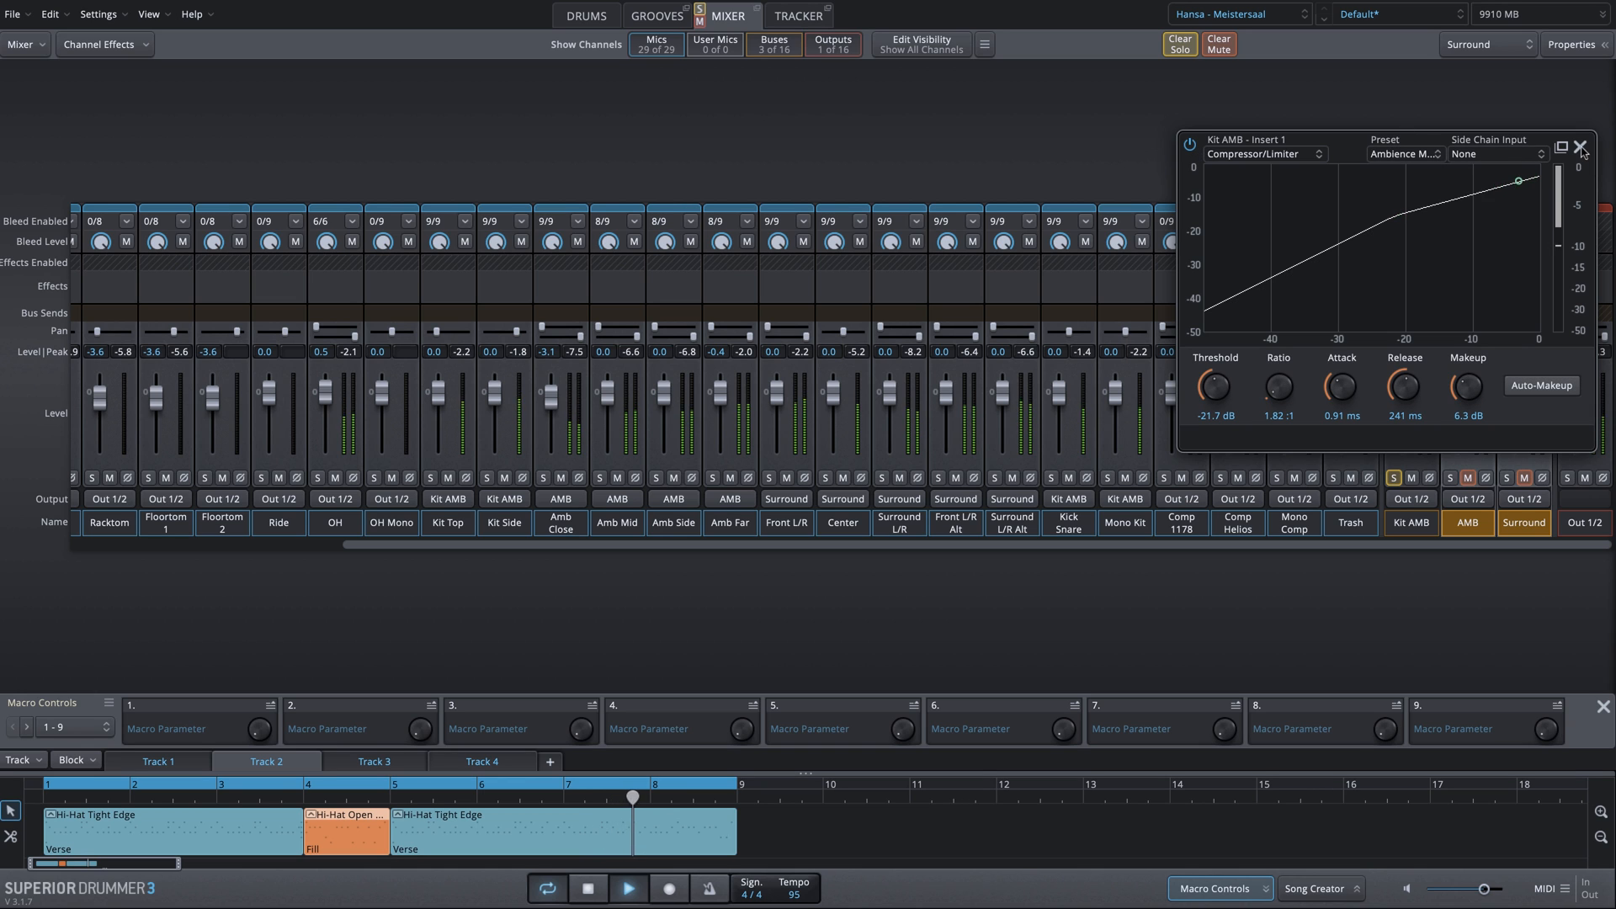
drag(1461, 385, 1461, 377)
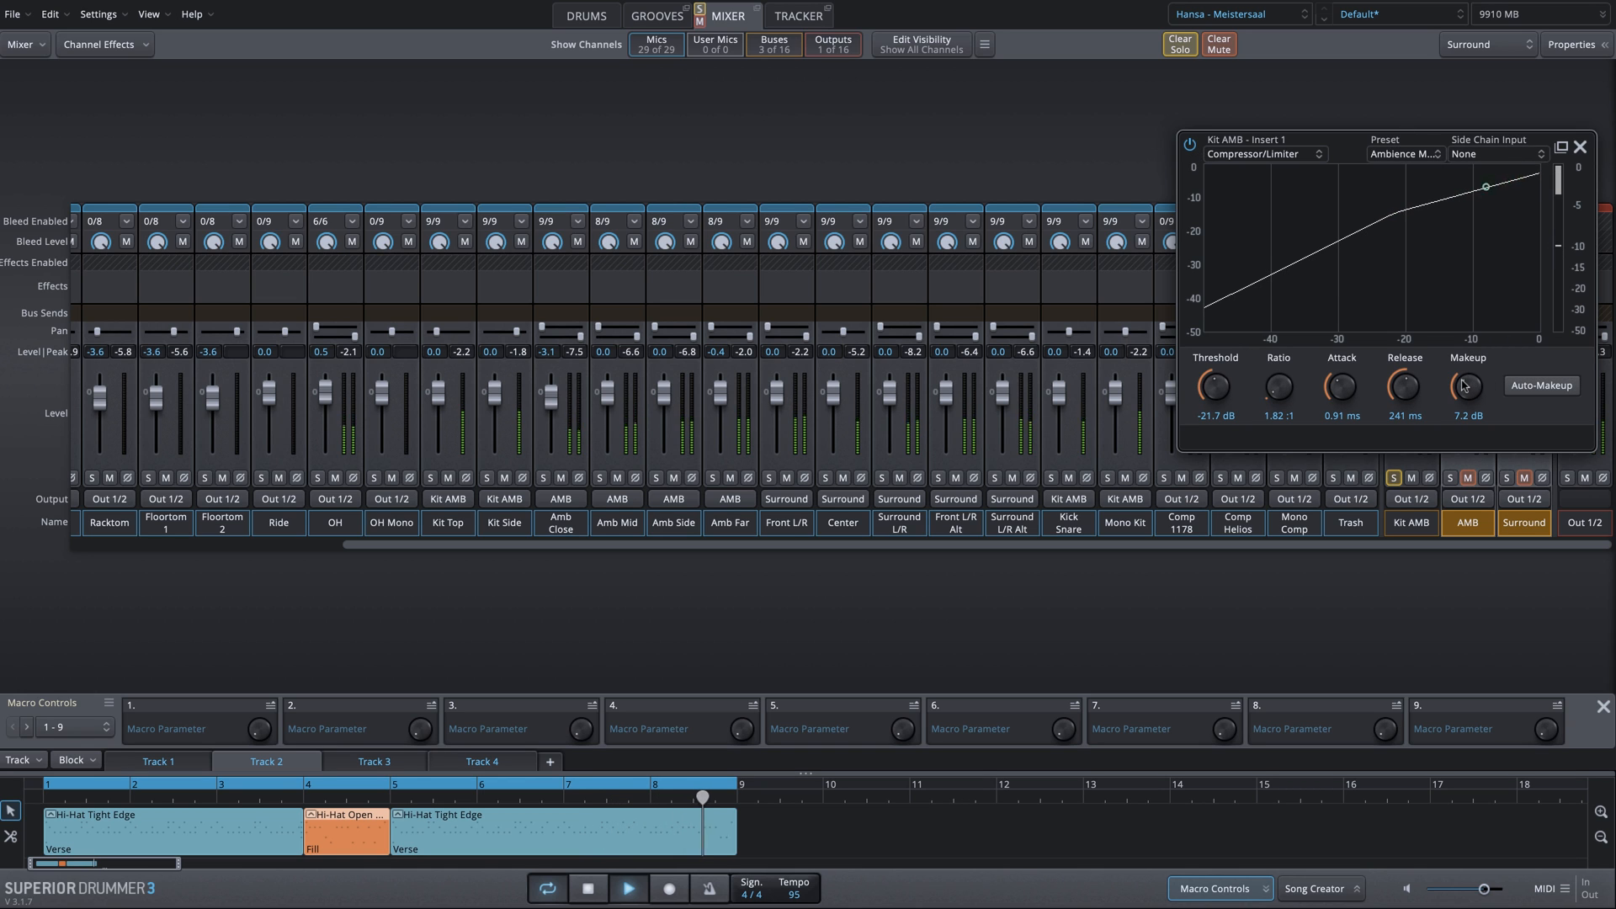
click(1580, 152)
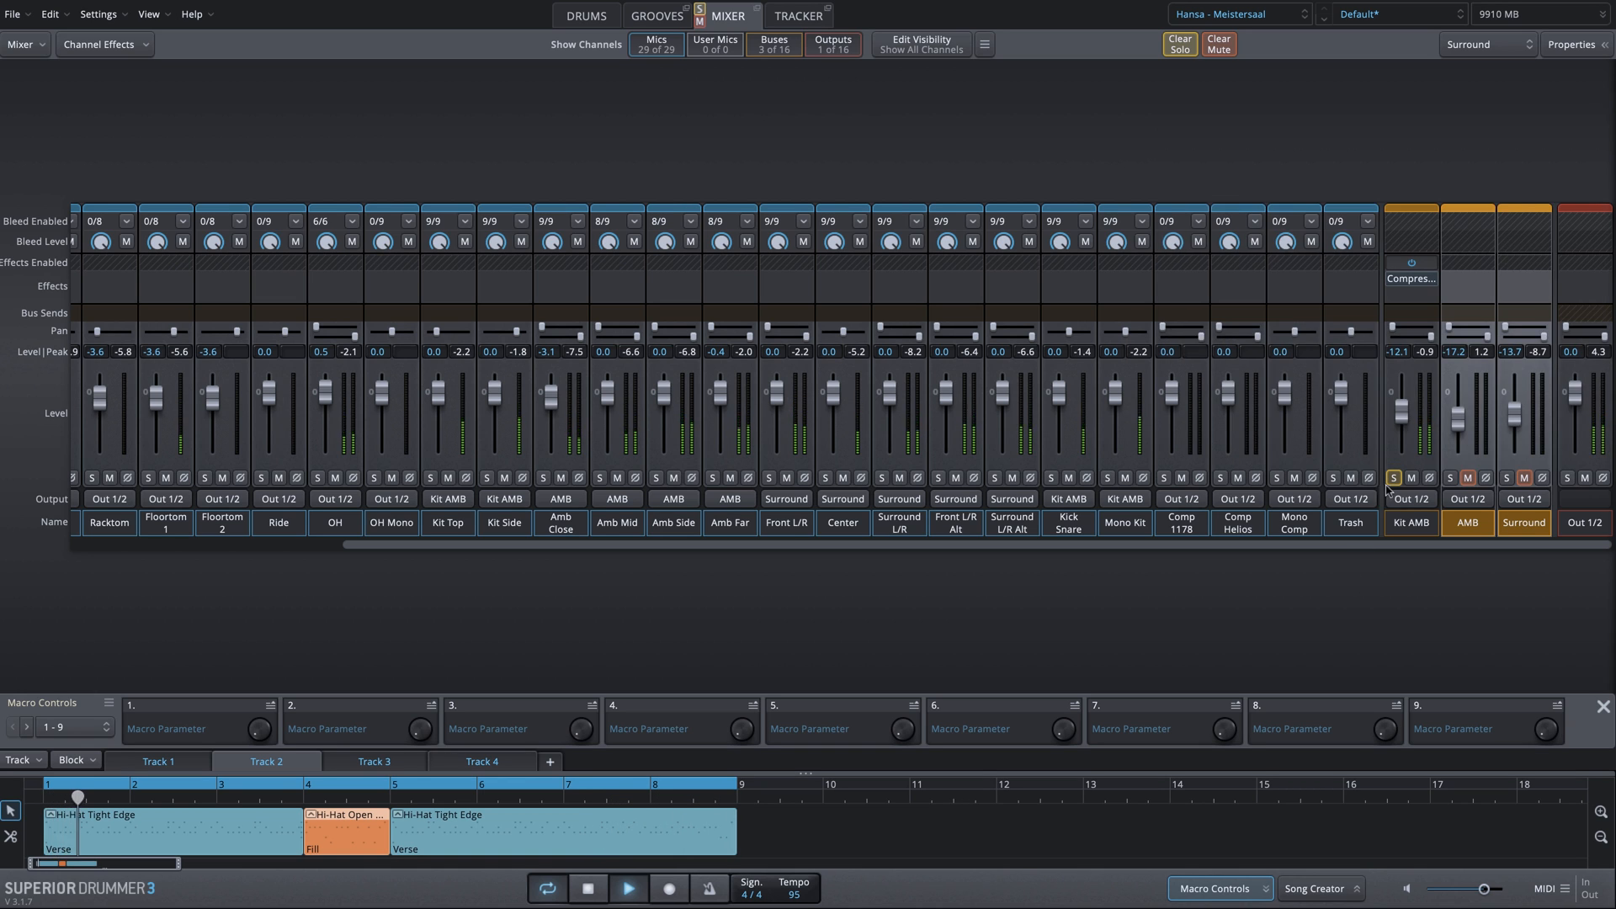
- Unsolo Kit AMB and compare it in the mix with its effects disabled and enabled, leaving them enabled and stopping playback
click(1412, 263)
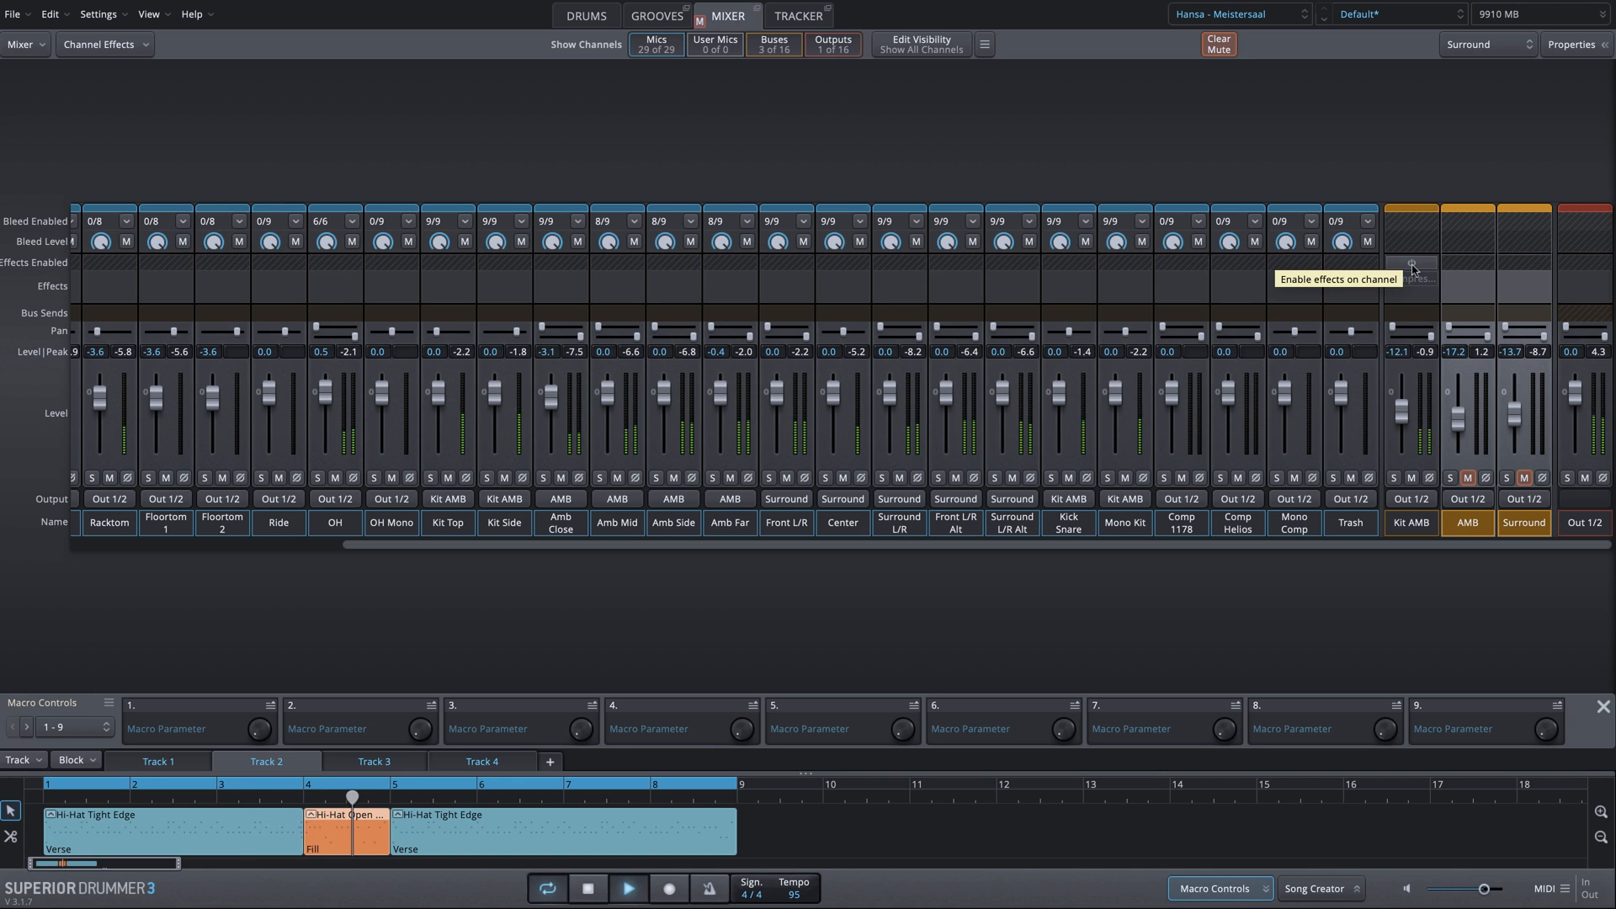
click(1413, 266)
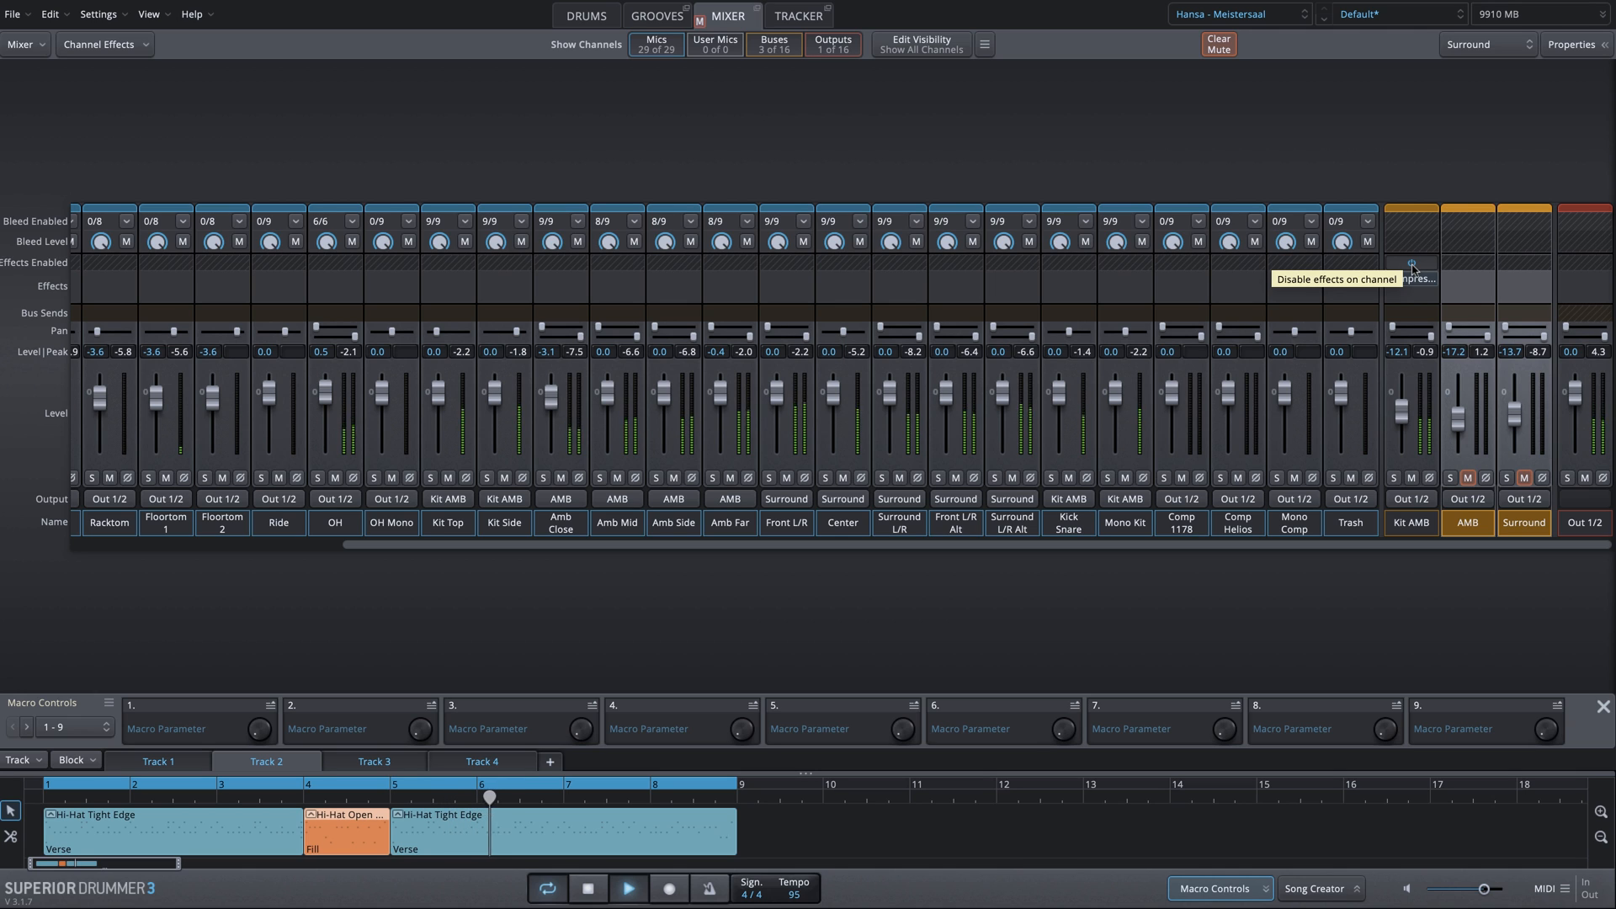
click(1413, 266)
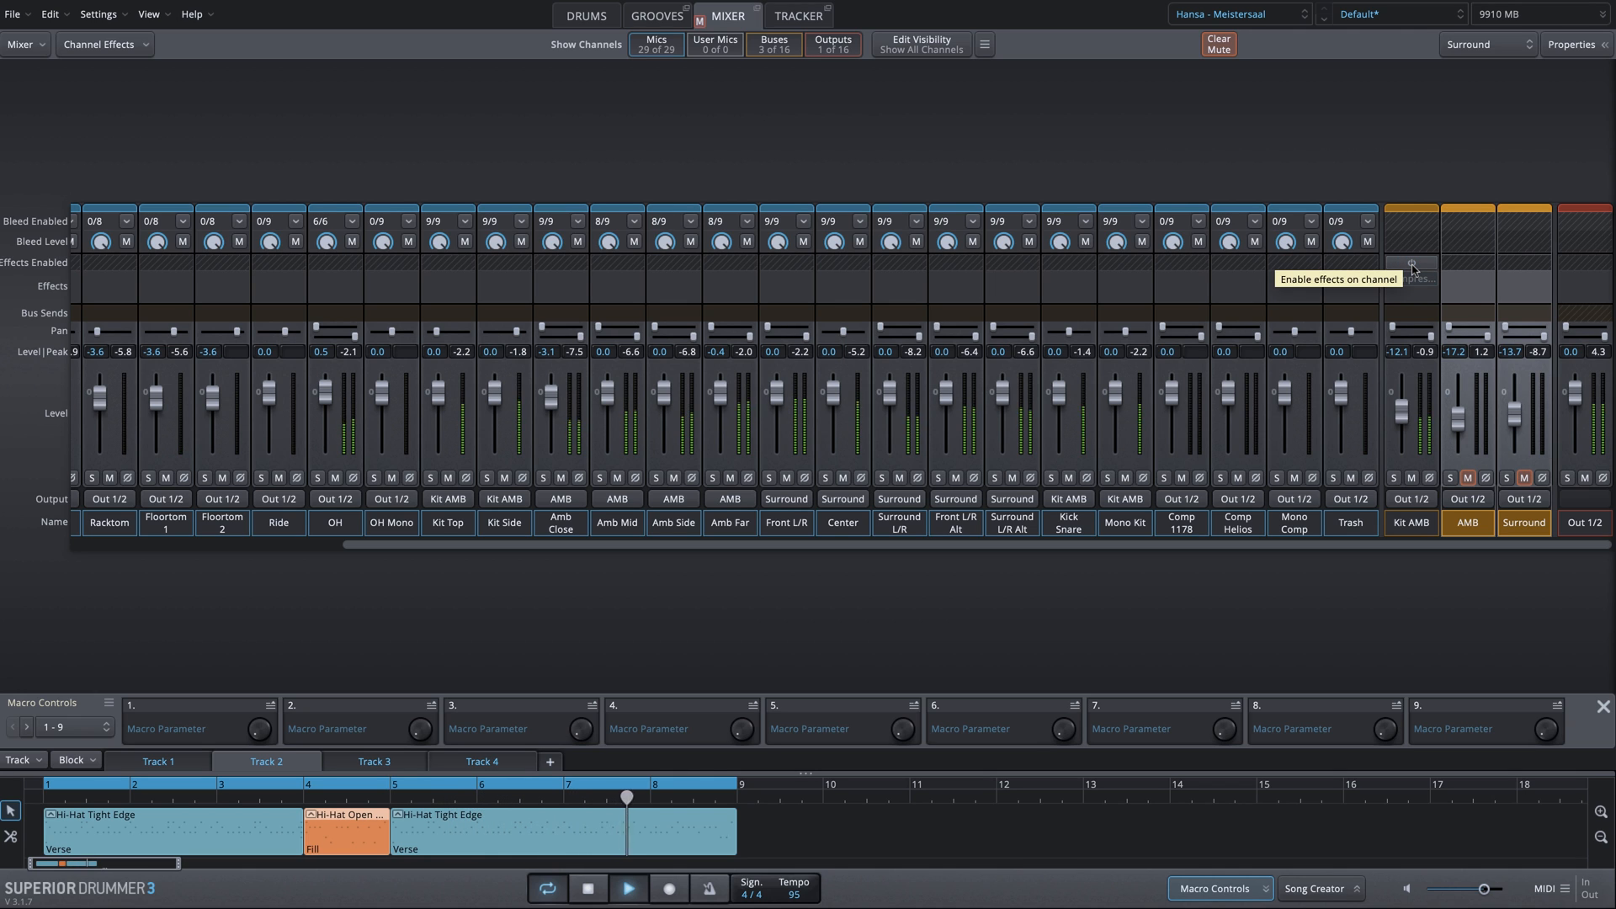
click(1413, 266)
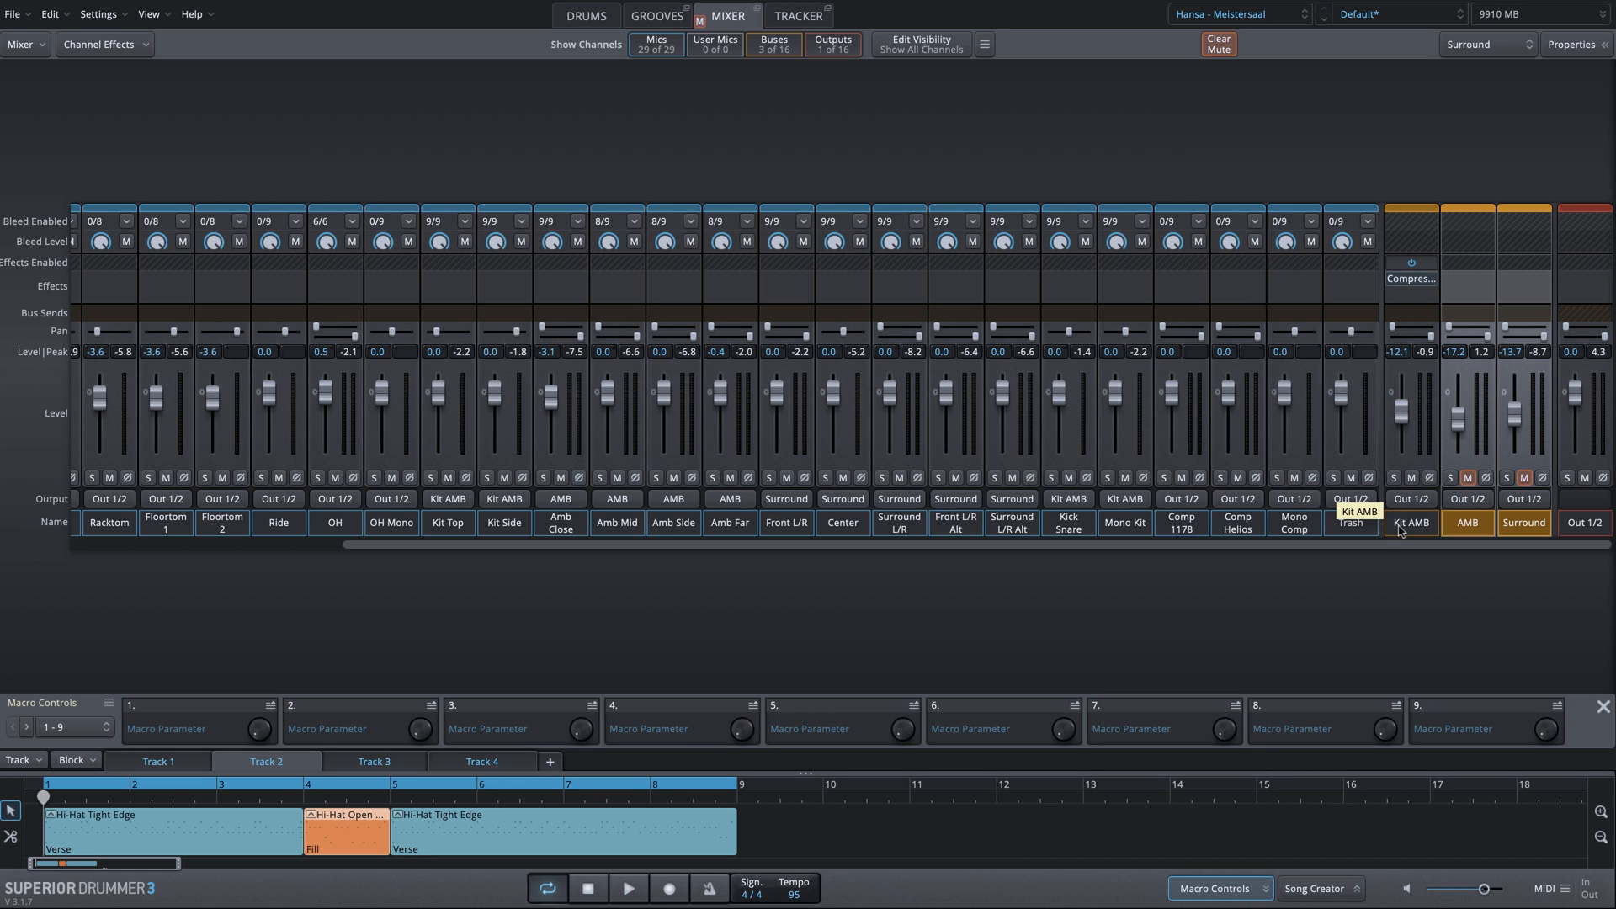
- Solo the AMB bus with Kit AMB muted, and insert a Transient effect on it
click(1412, 477)
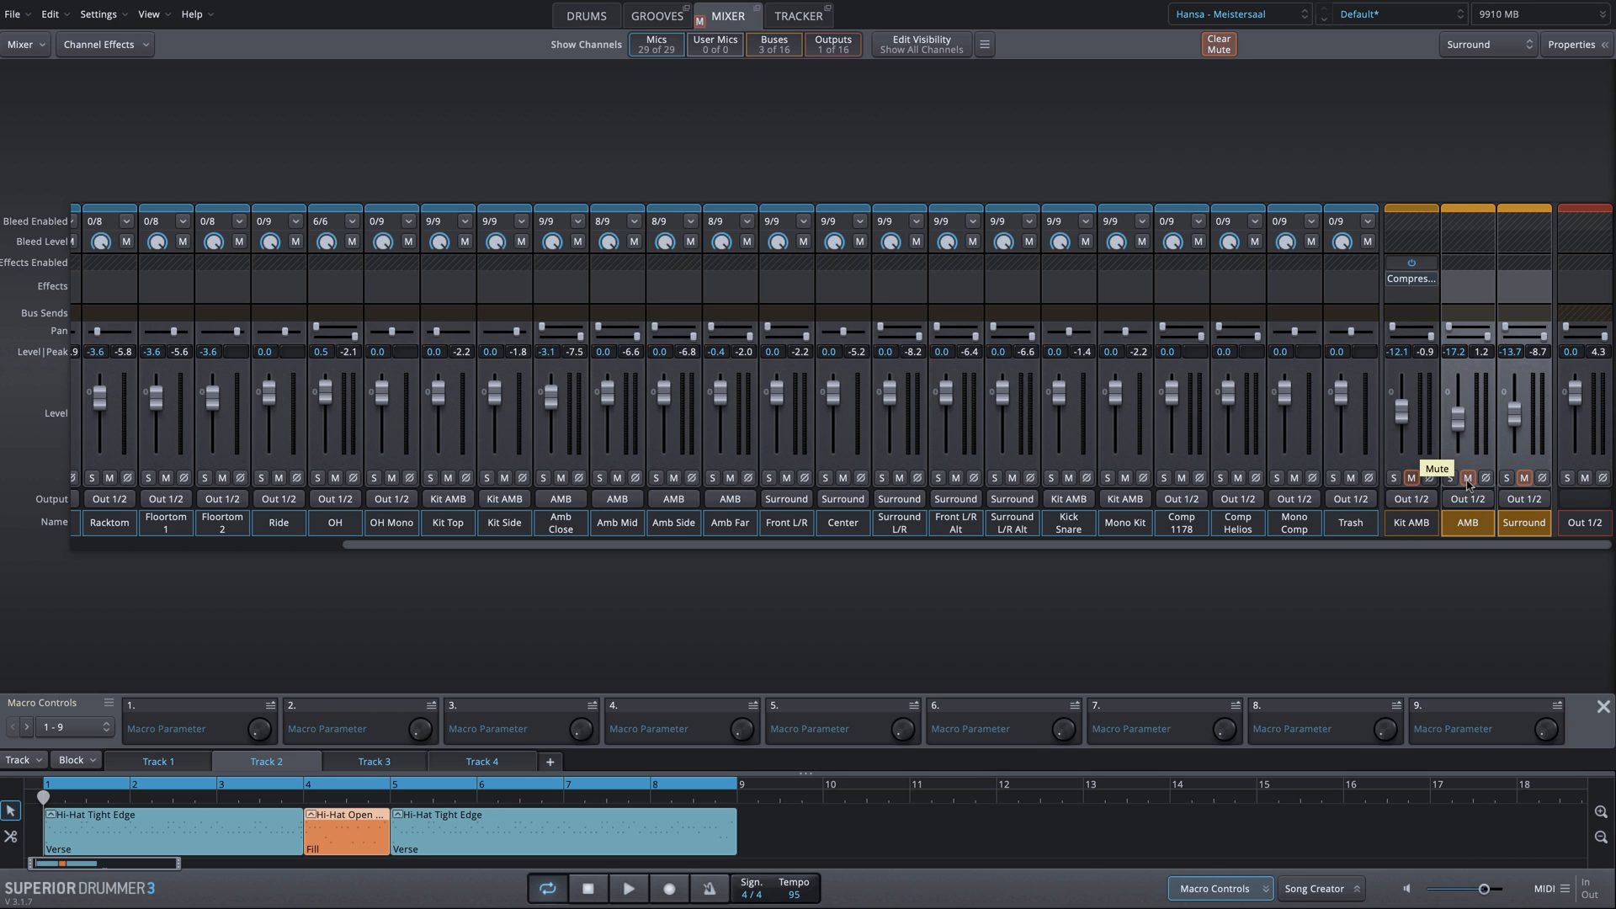
click(1450, 478)
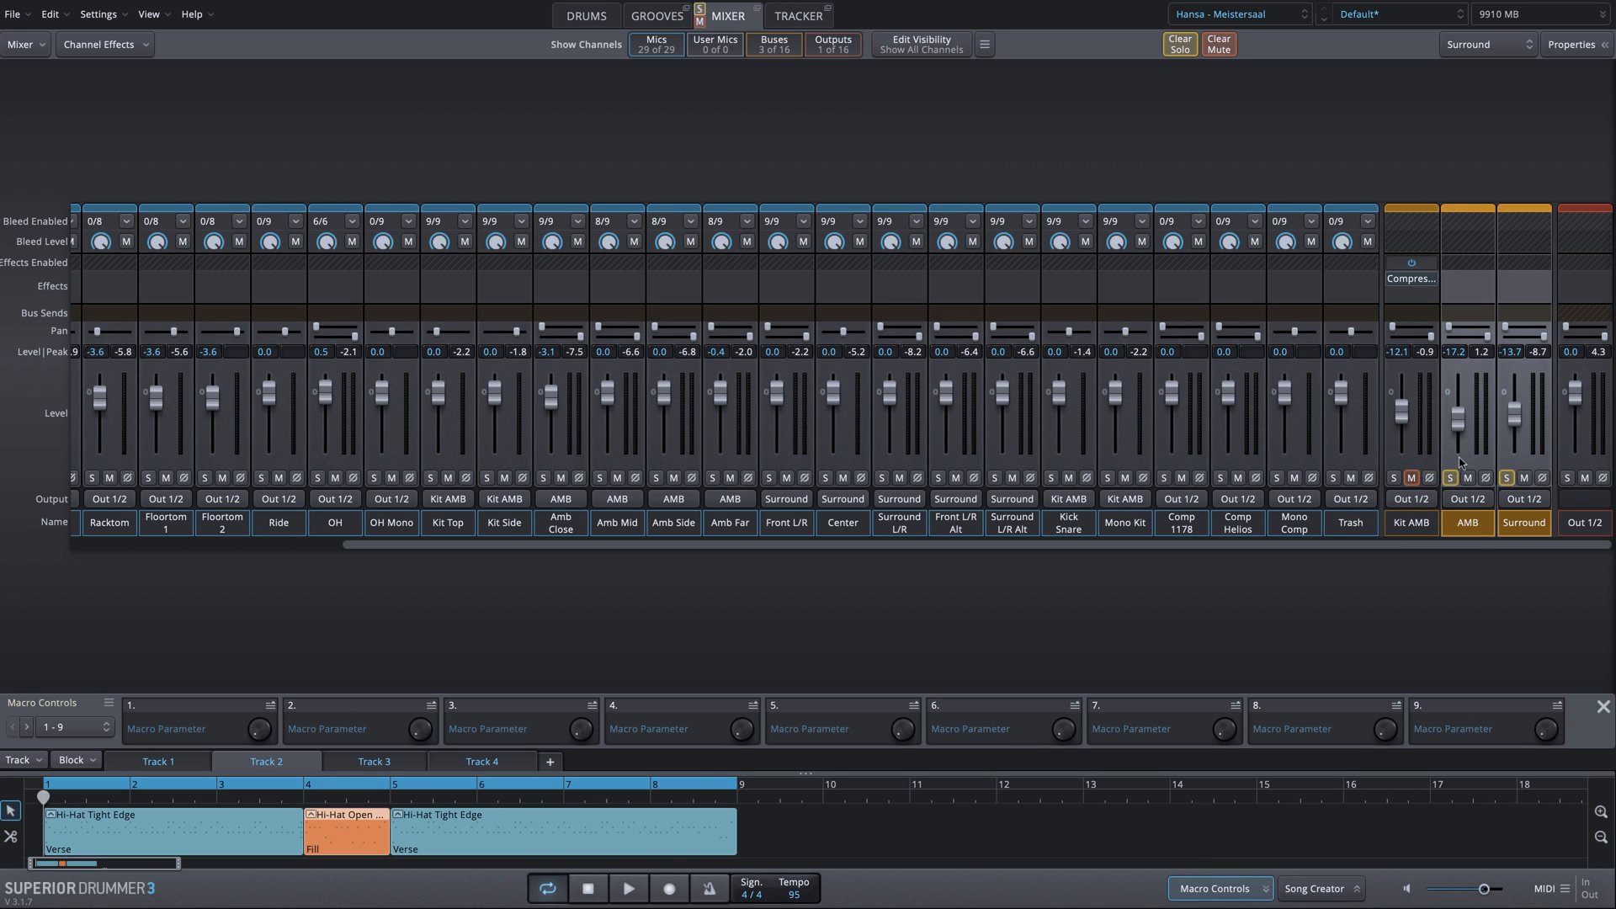
click(1470, 532)
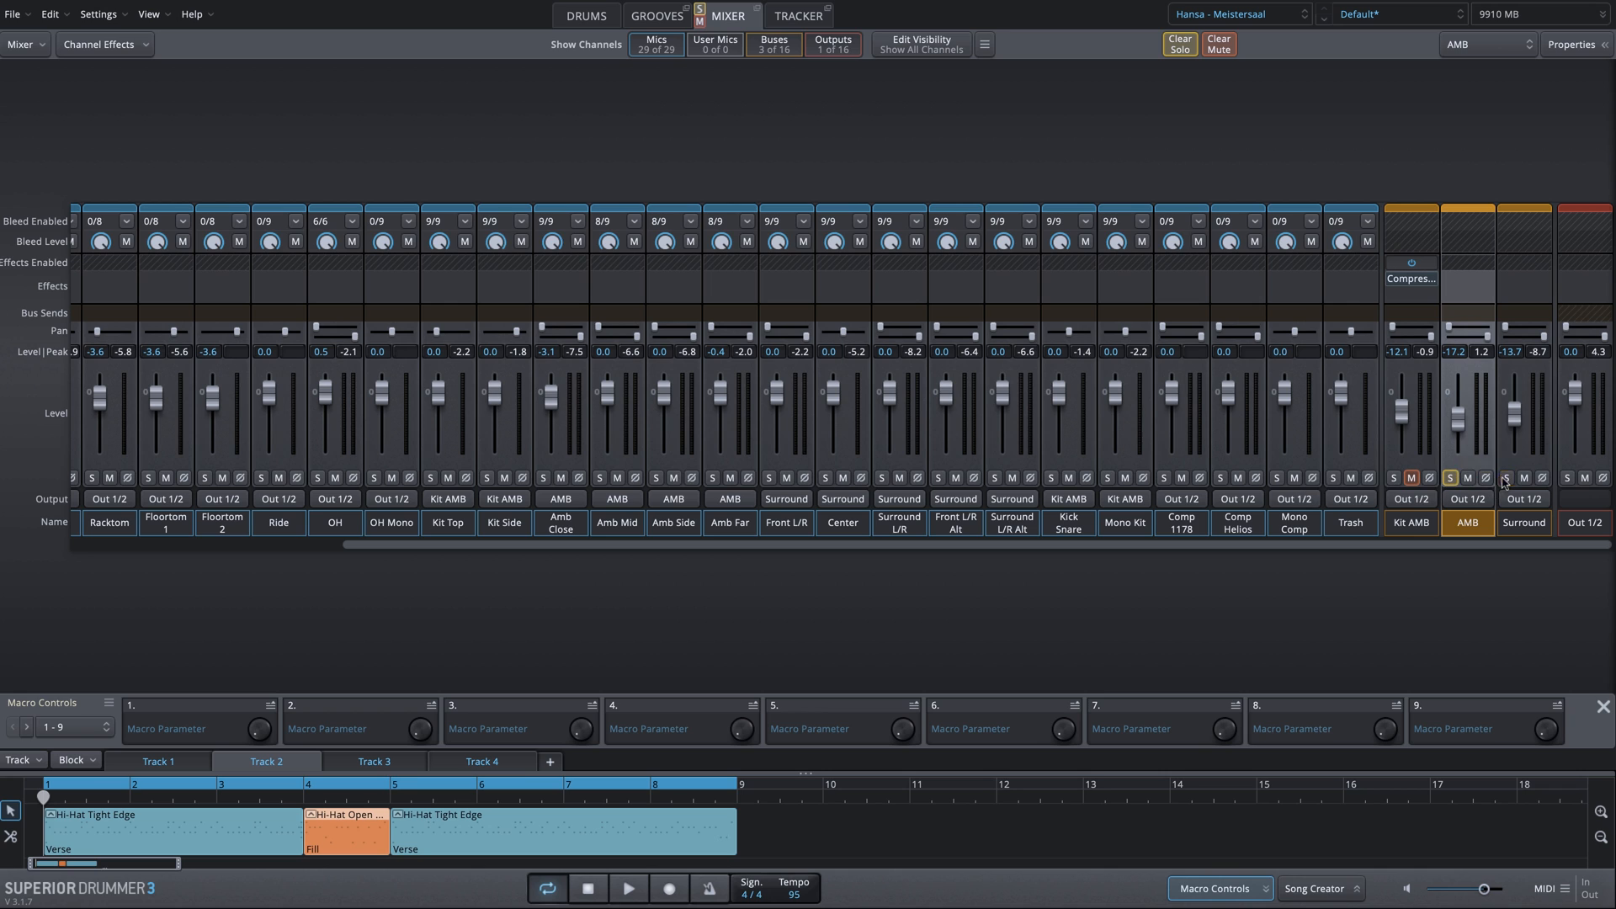
click(1467, 280)
mouse_move(1487, 318)
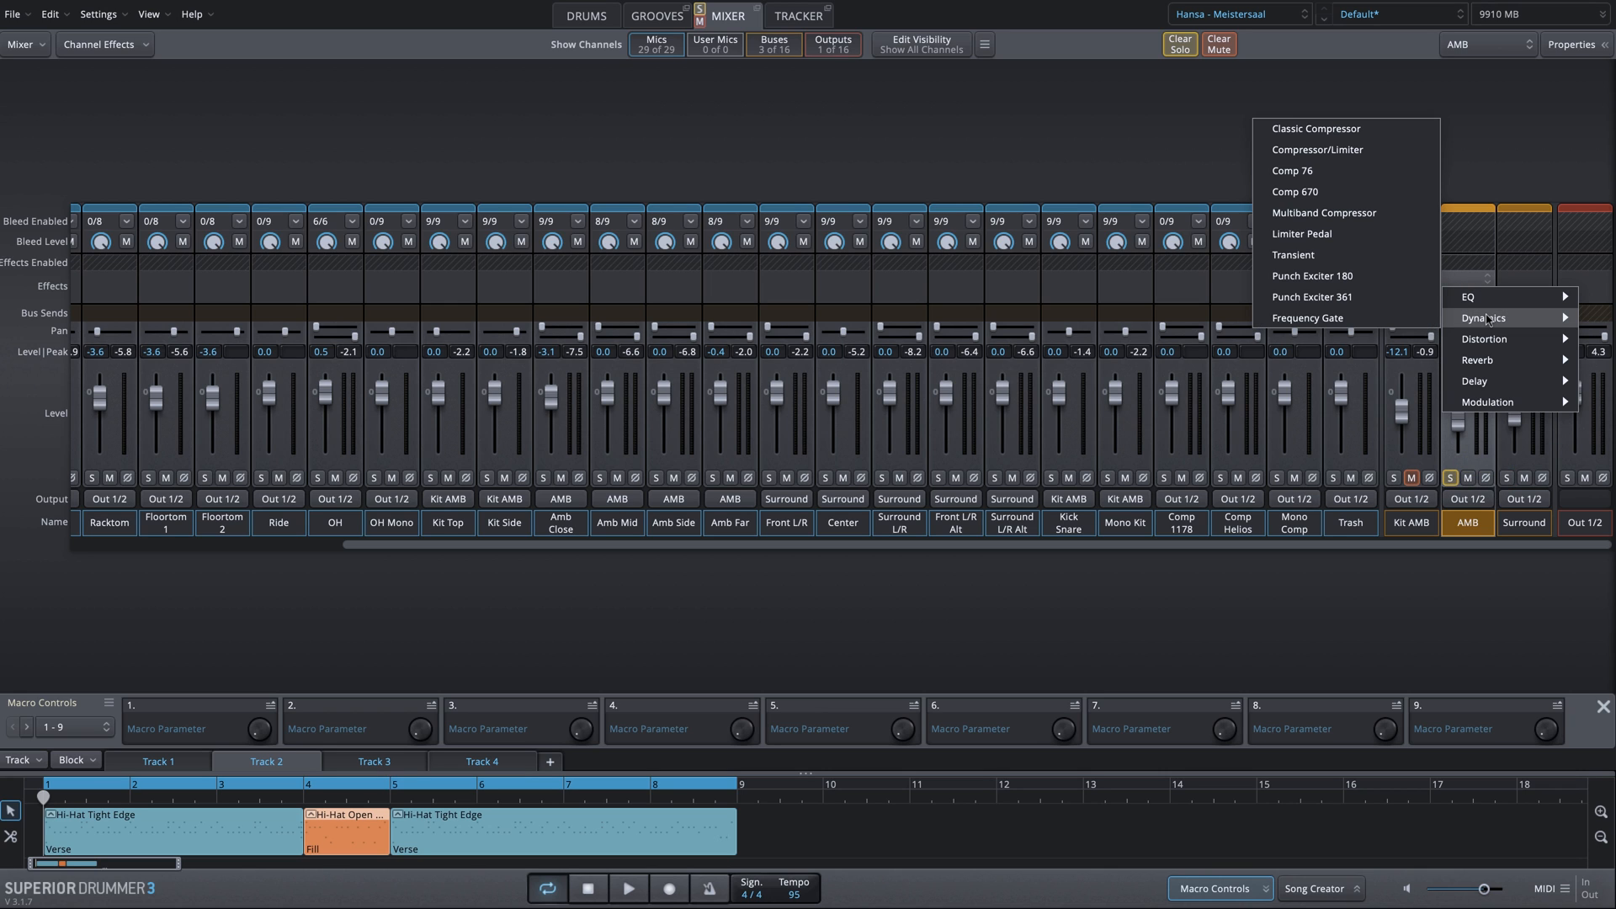
click(1317, 149)
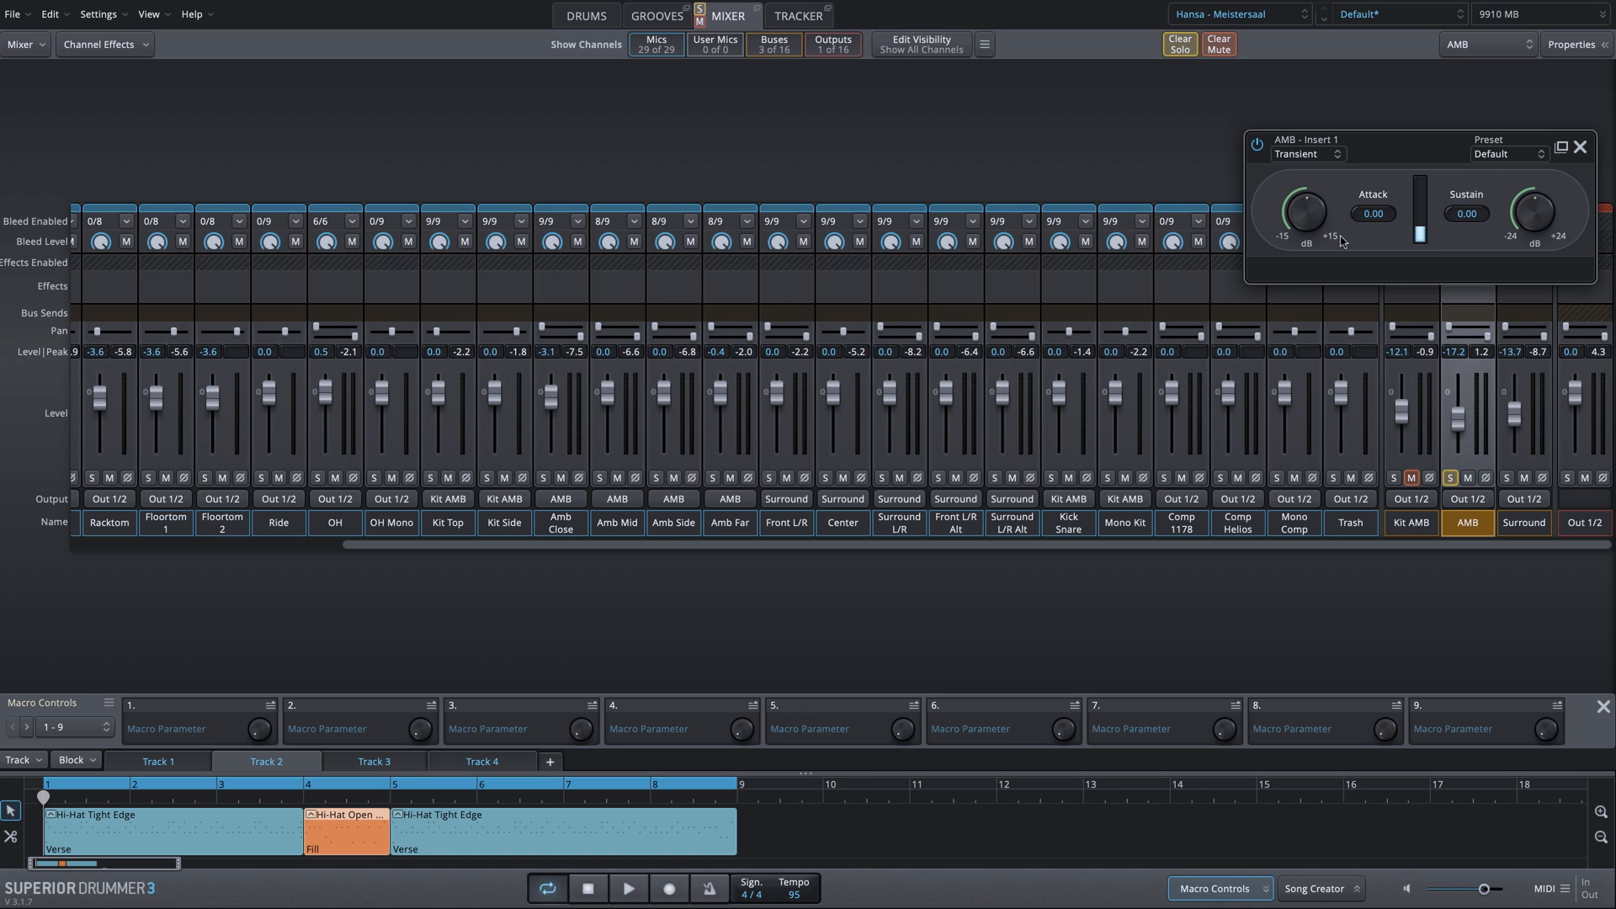
- During playback, set the AMB Transient's sustain to about 16.8 dB and compare the sound with the effect bypassed and active
key(space)
drag(1527, 217, 1533, 164)
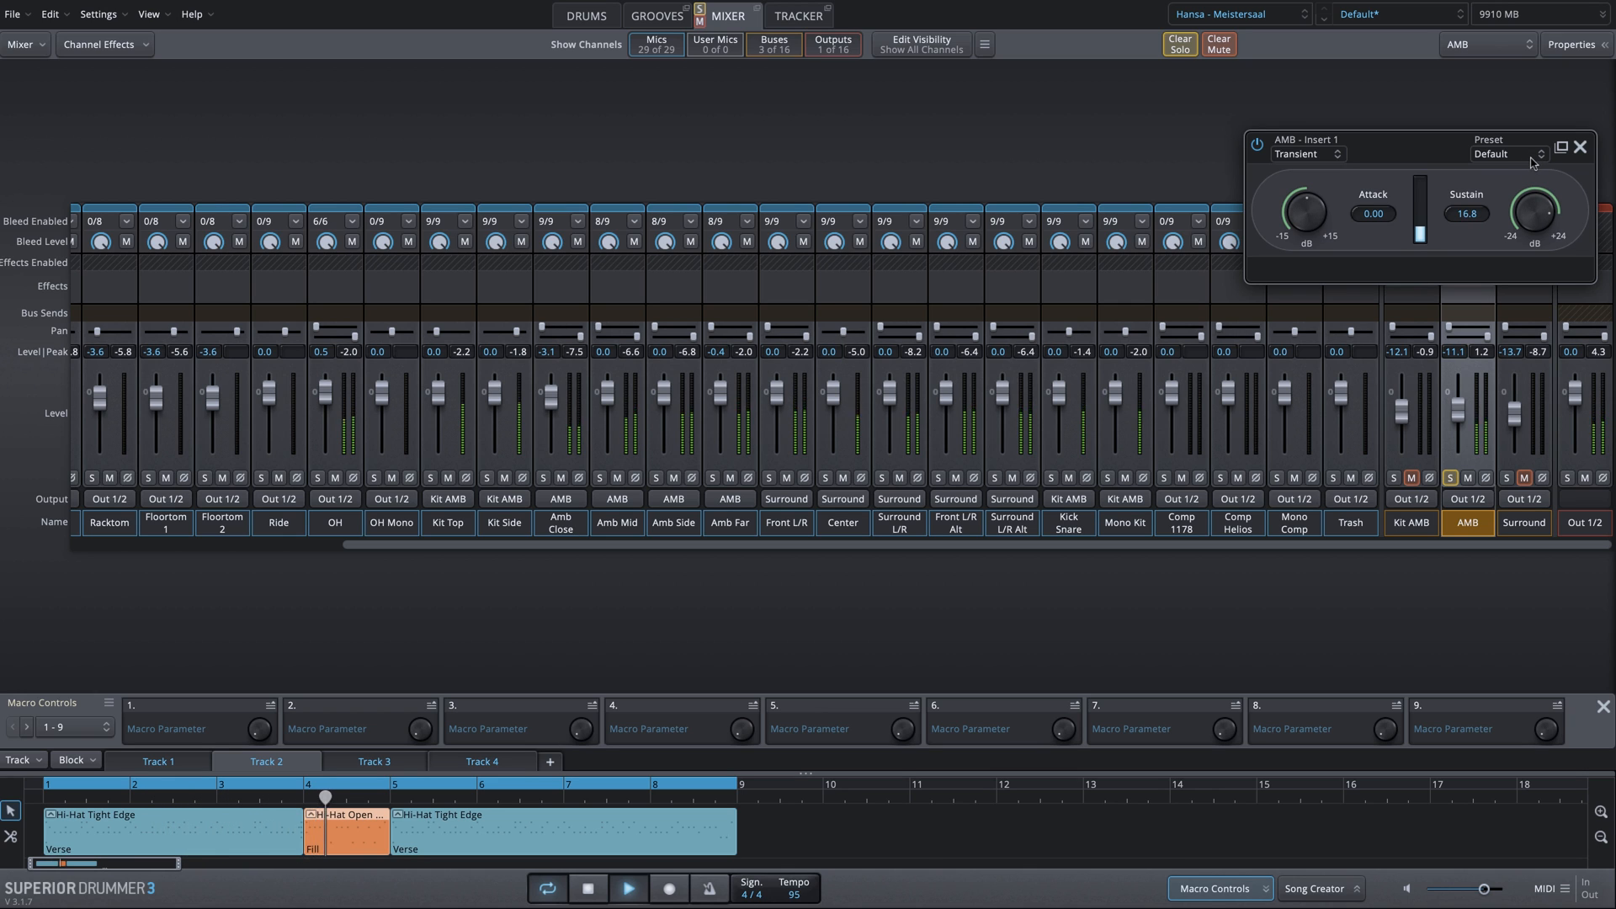
click(1257, 147)
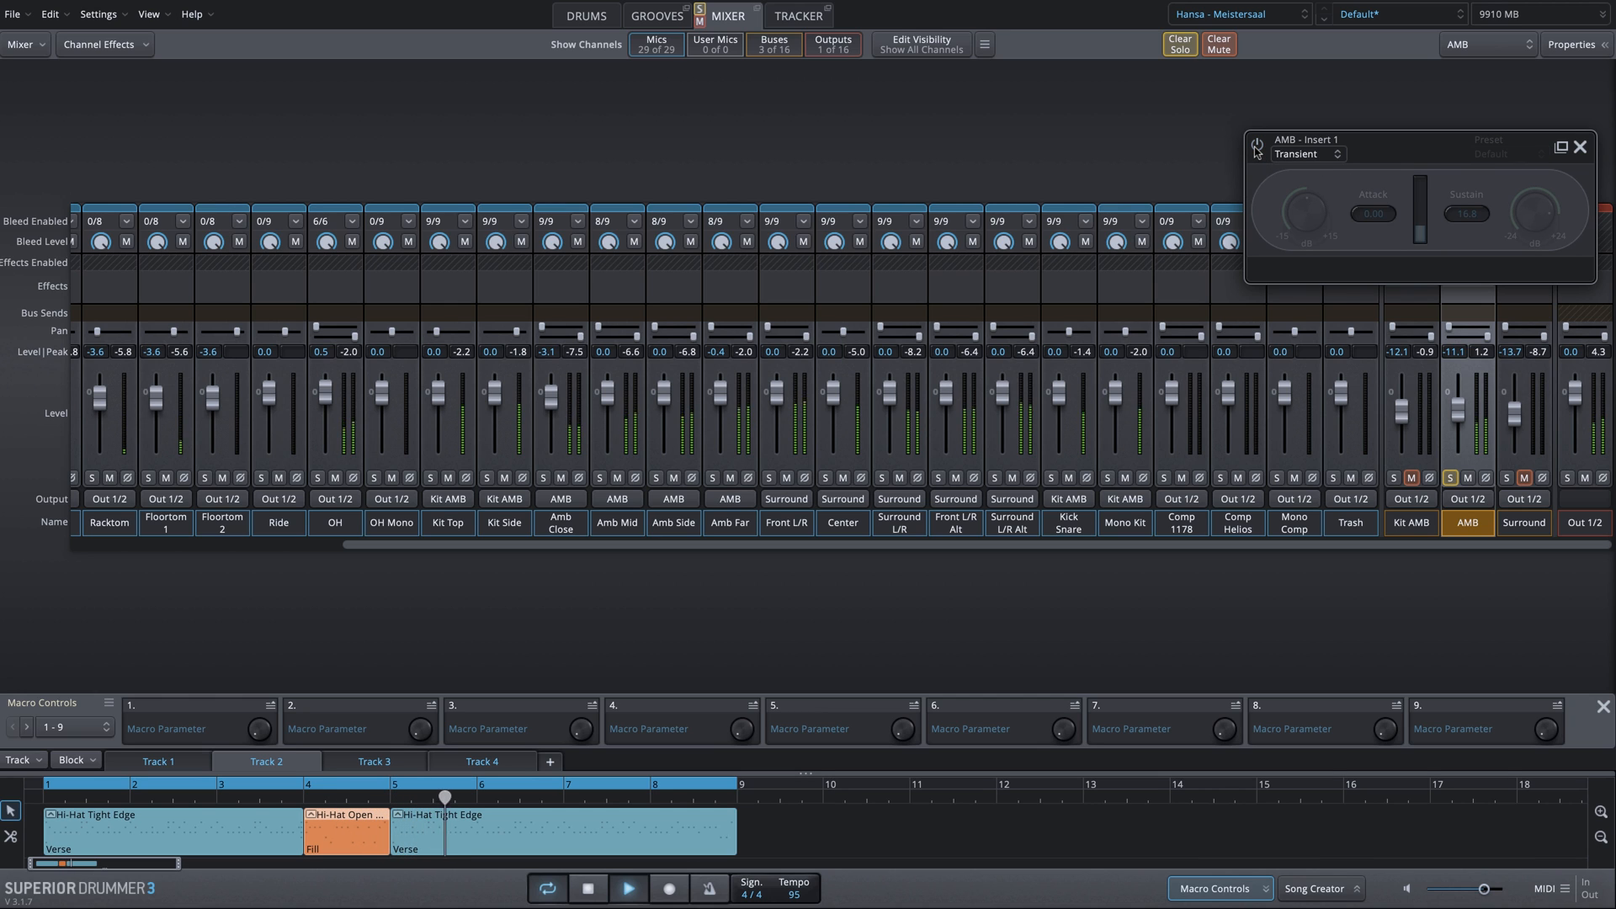
click(1257, 147)
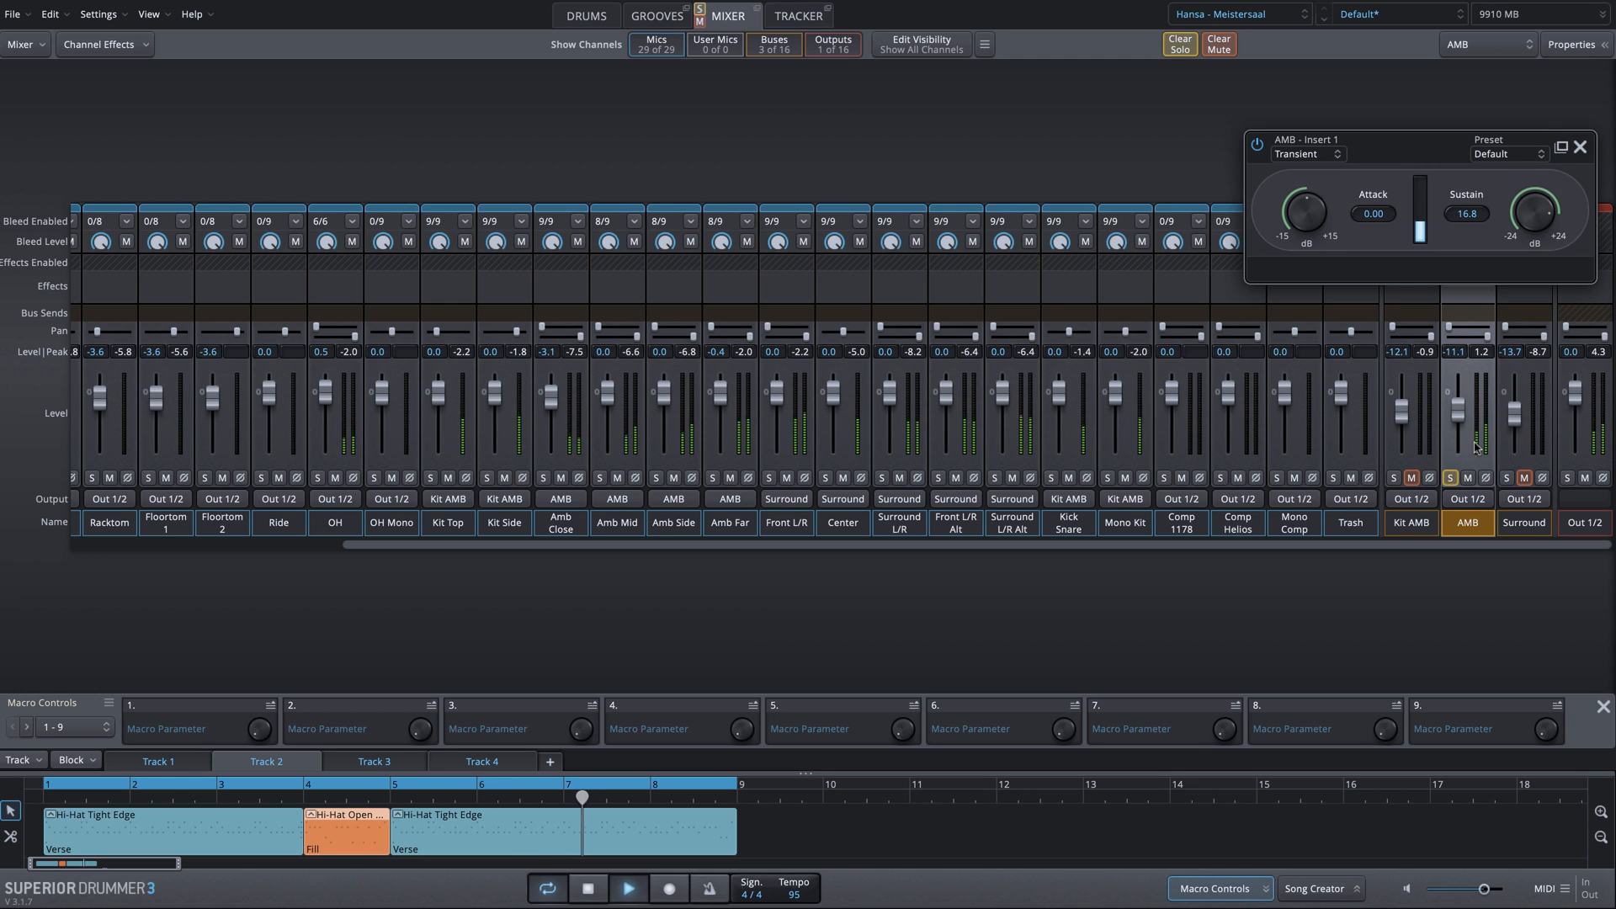
- Unsolo AMB, raise its level to about -8.2 dB, and compare the mix with its Transient effect bypassed and active
click(1450, 477)
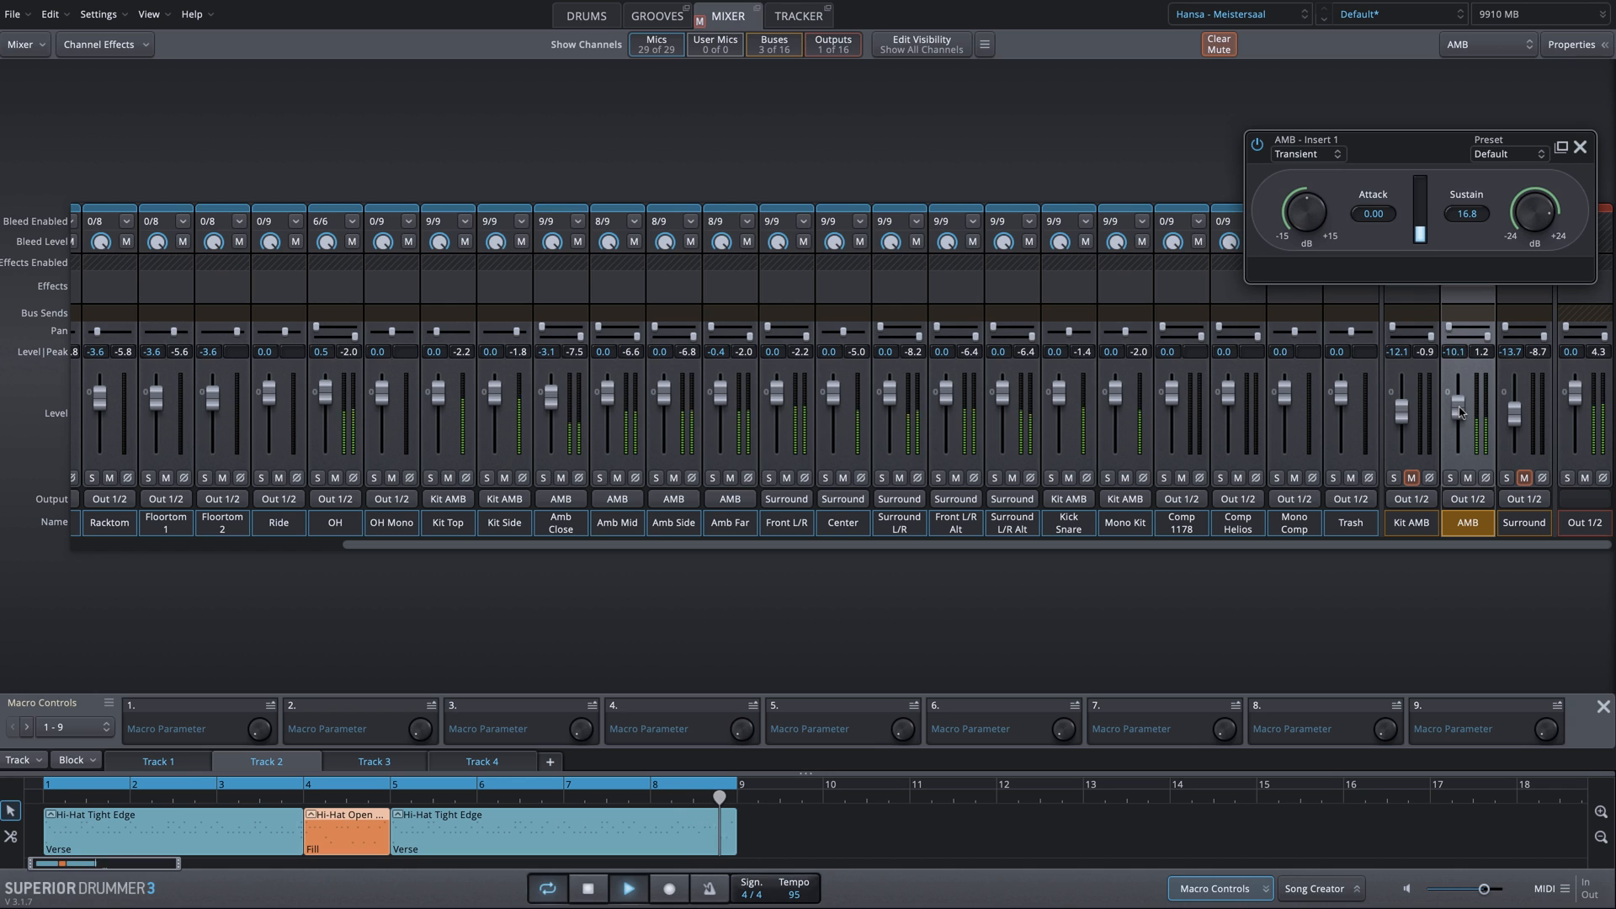
click(1259, 146)
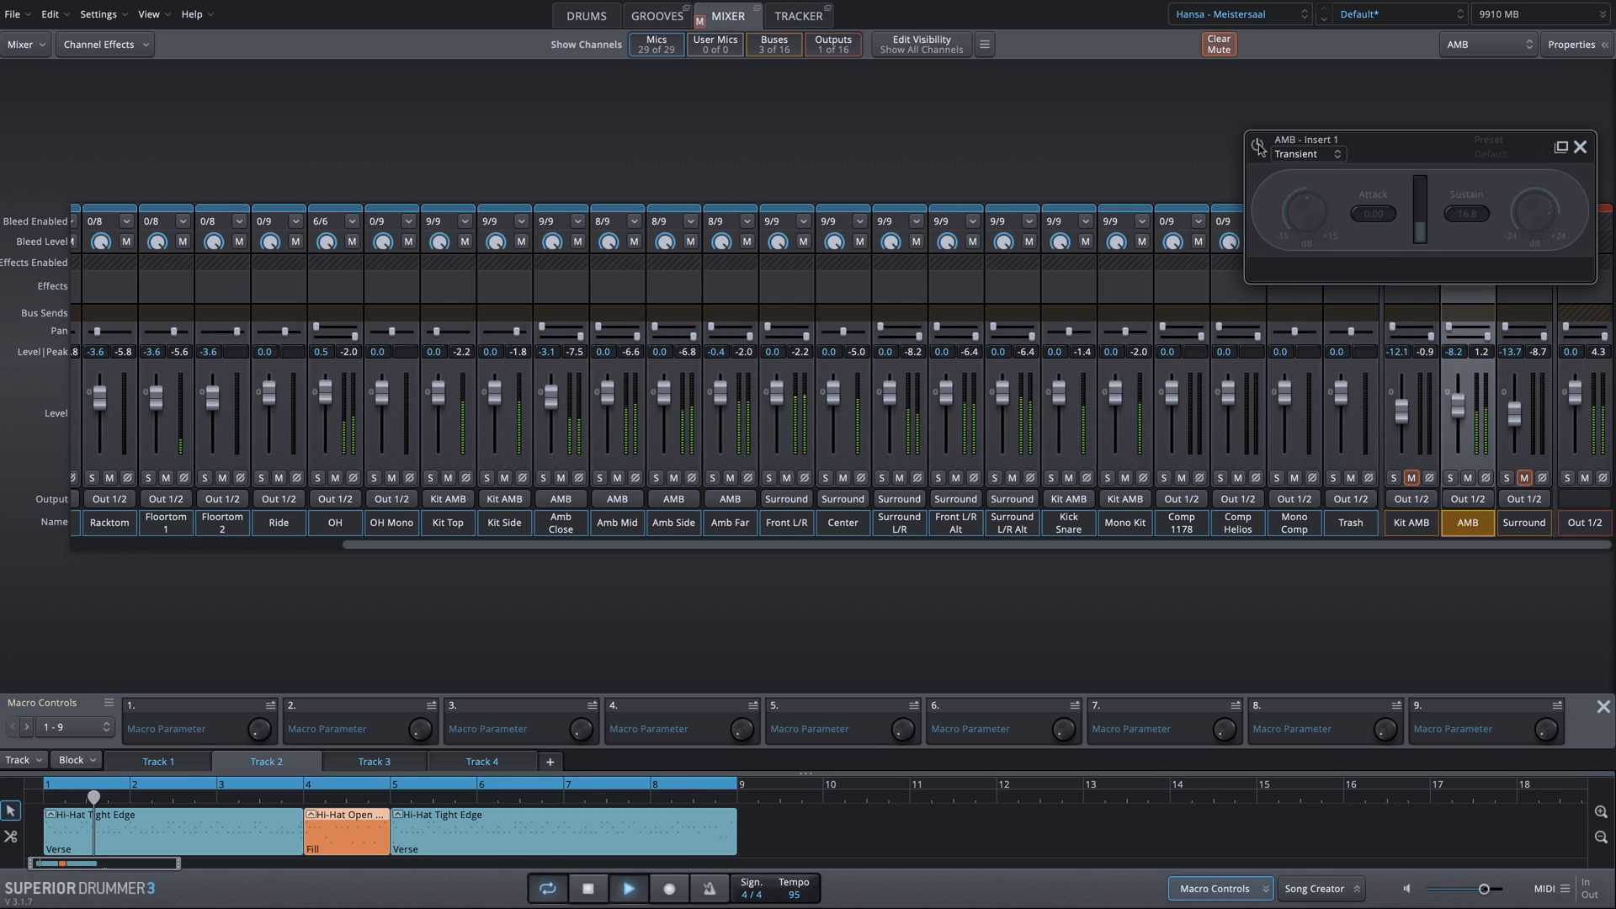
click(1258, 145)
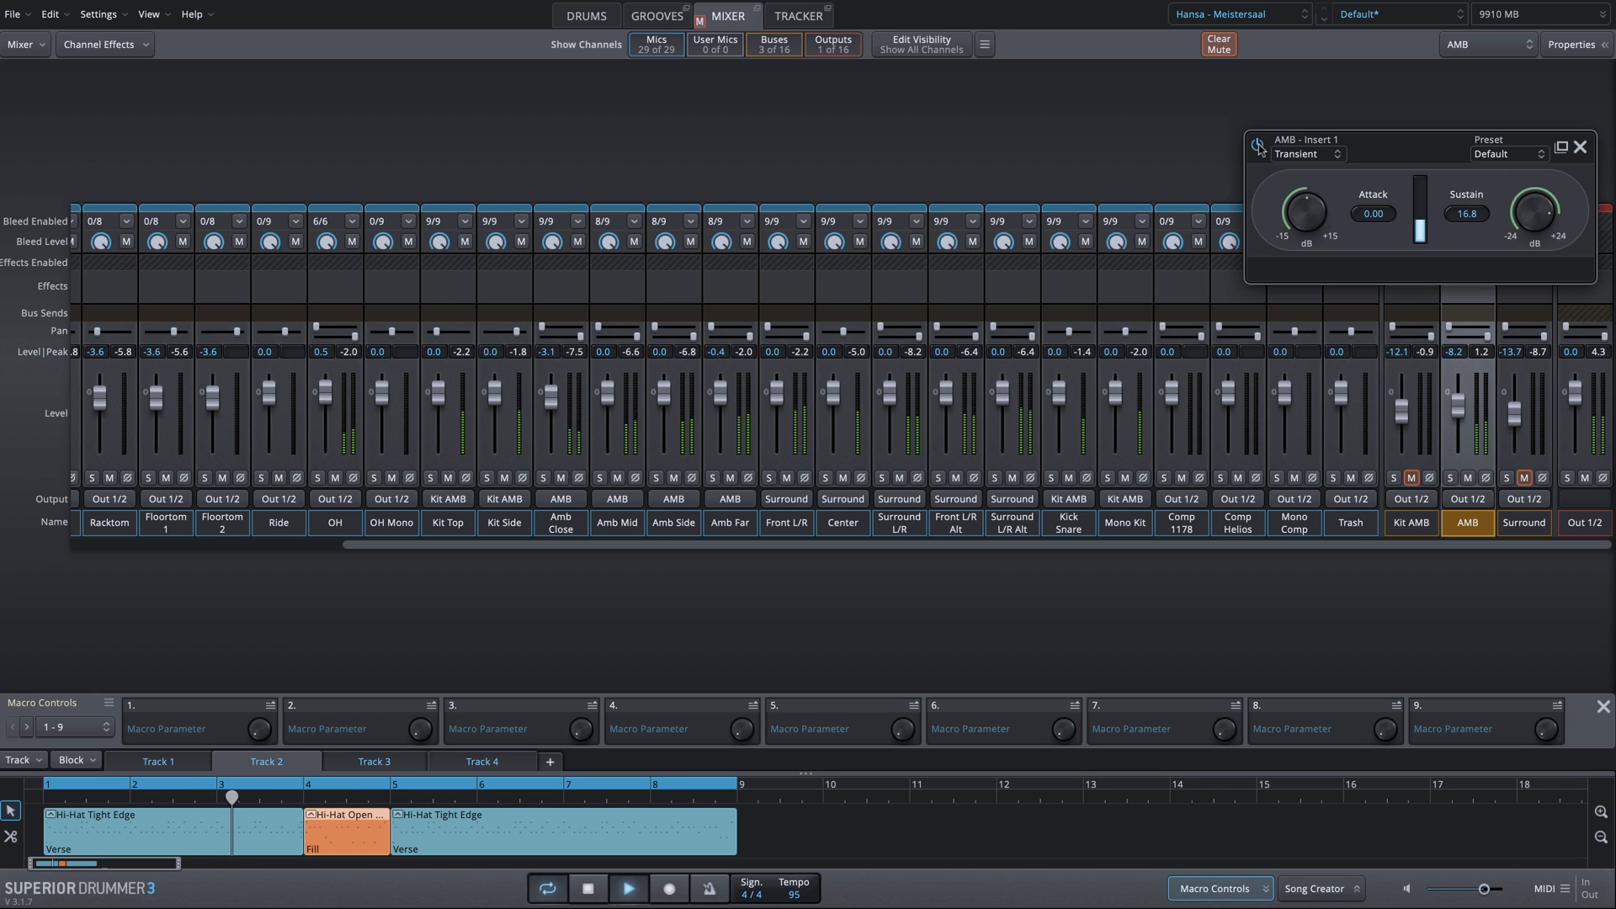
click(1258, 146)
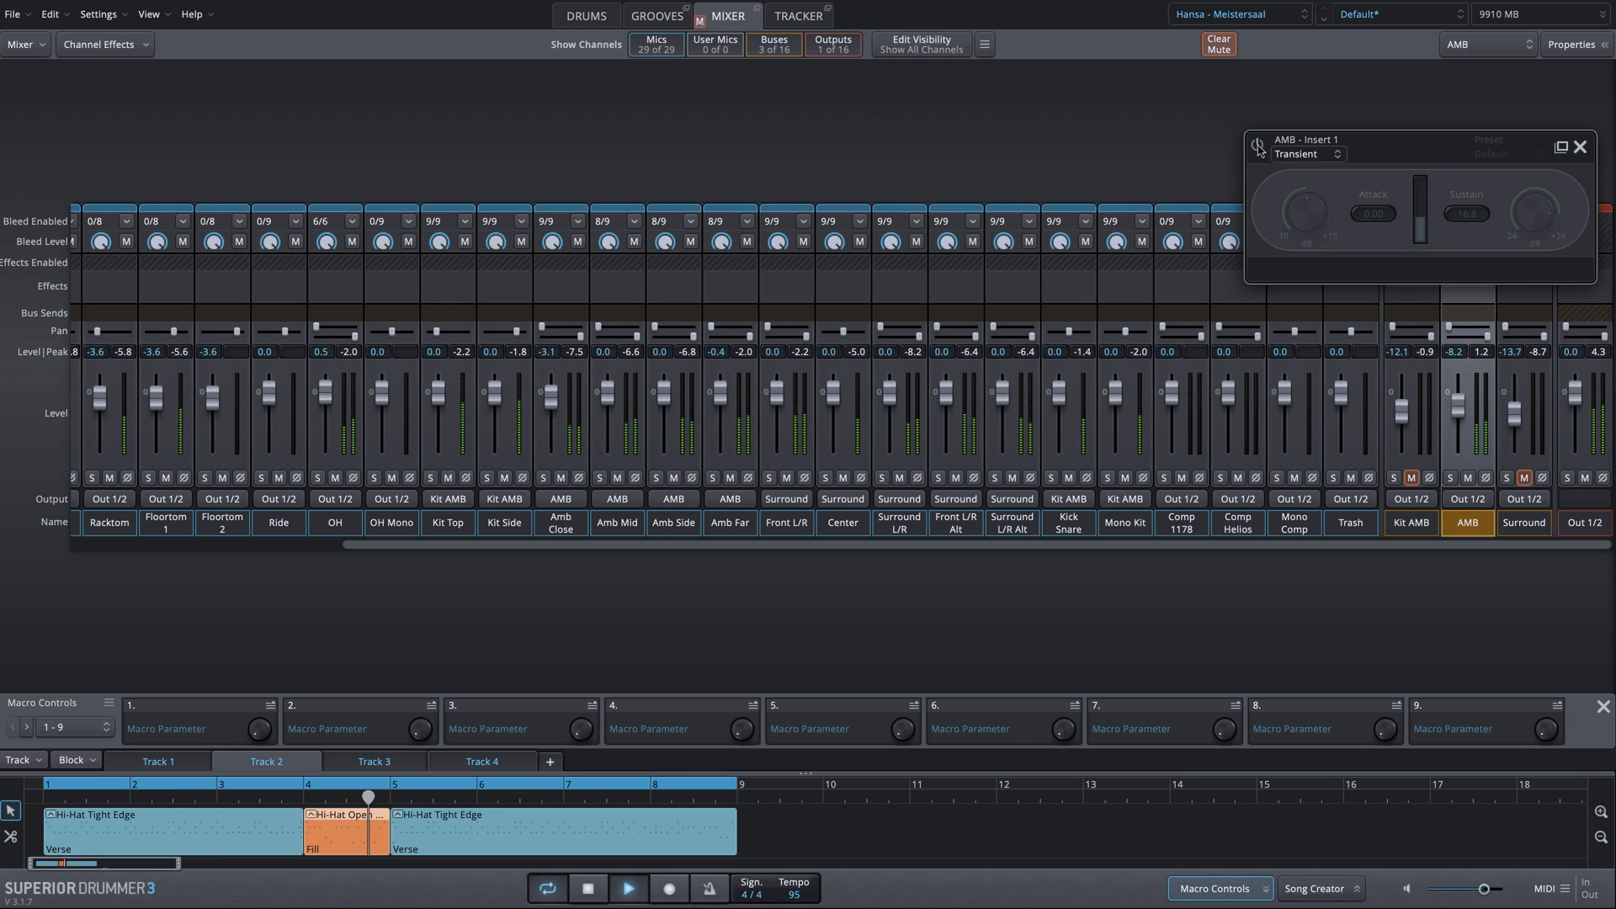
click(1258, 147)
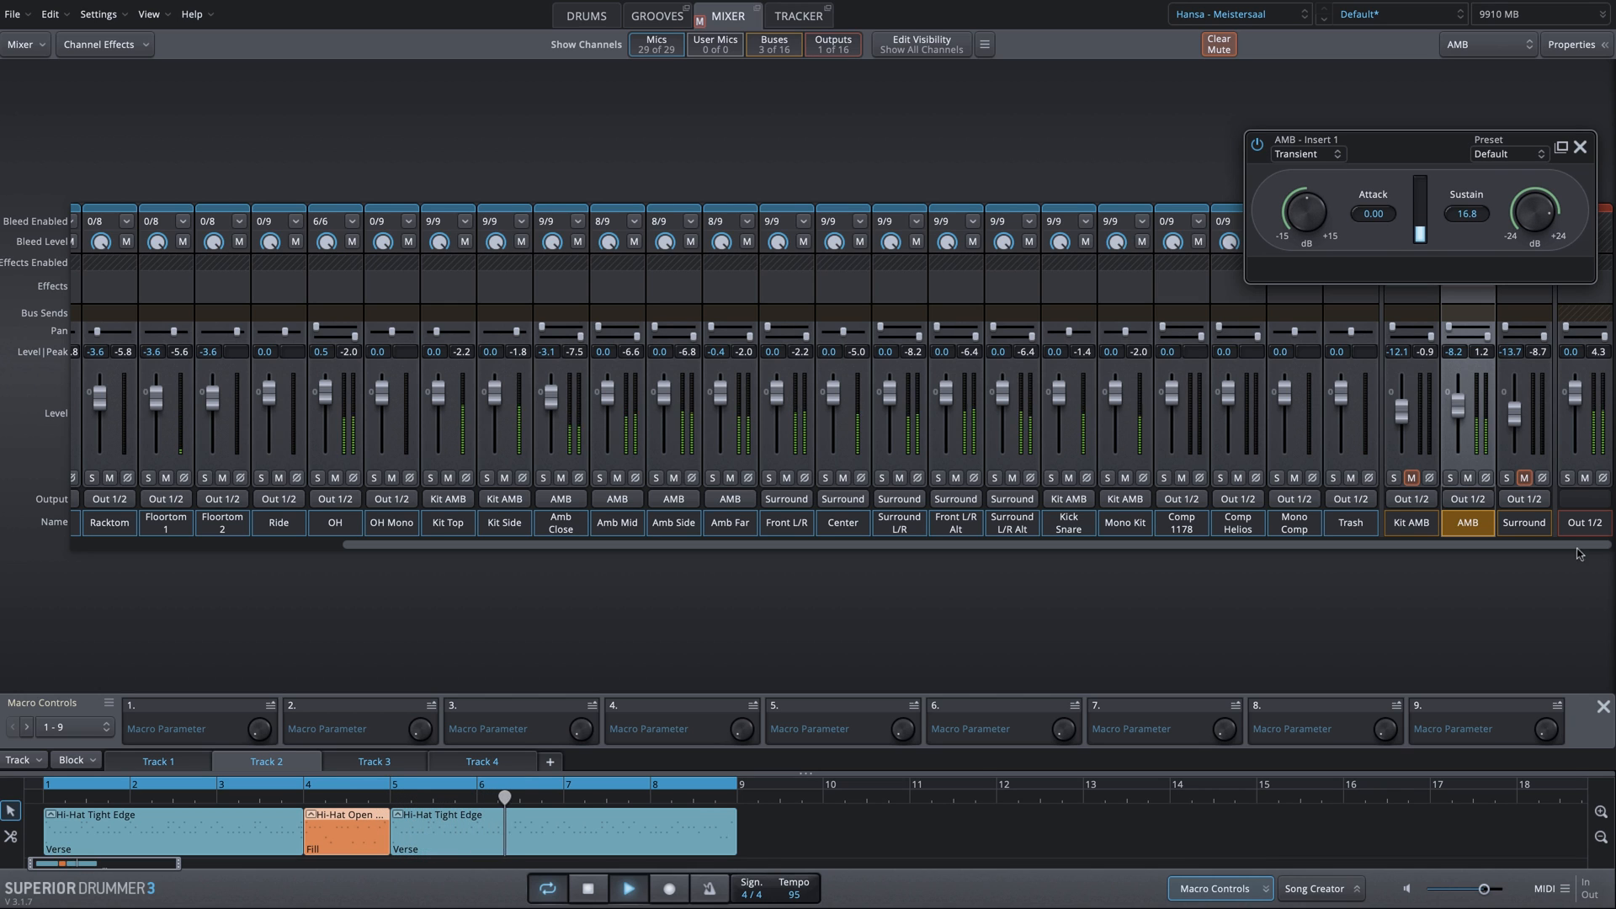
- Solo AMB and set its Transient attack to about -9.30 dB, comparing the sound with the effect bypassed and active
click(1450, 479)
drag(1317, 261, 1284, 245)
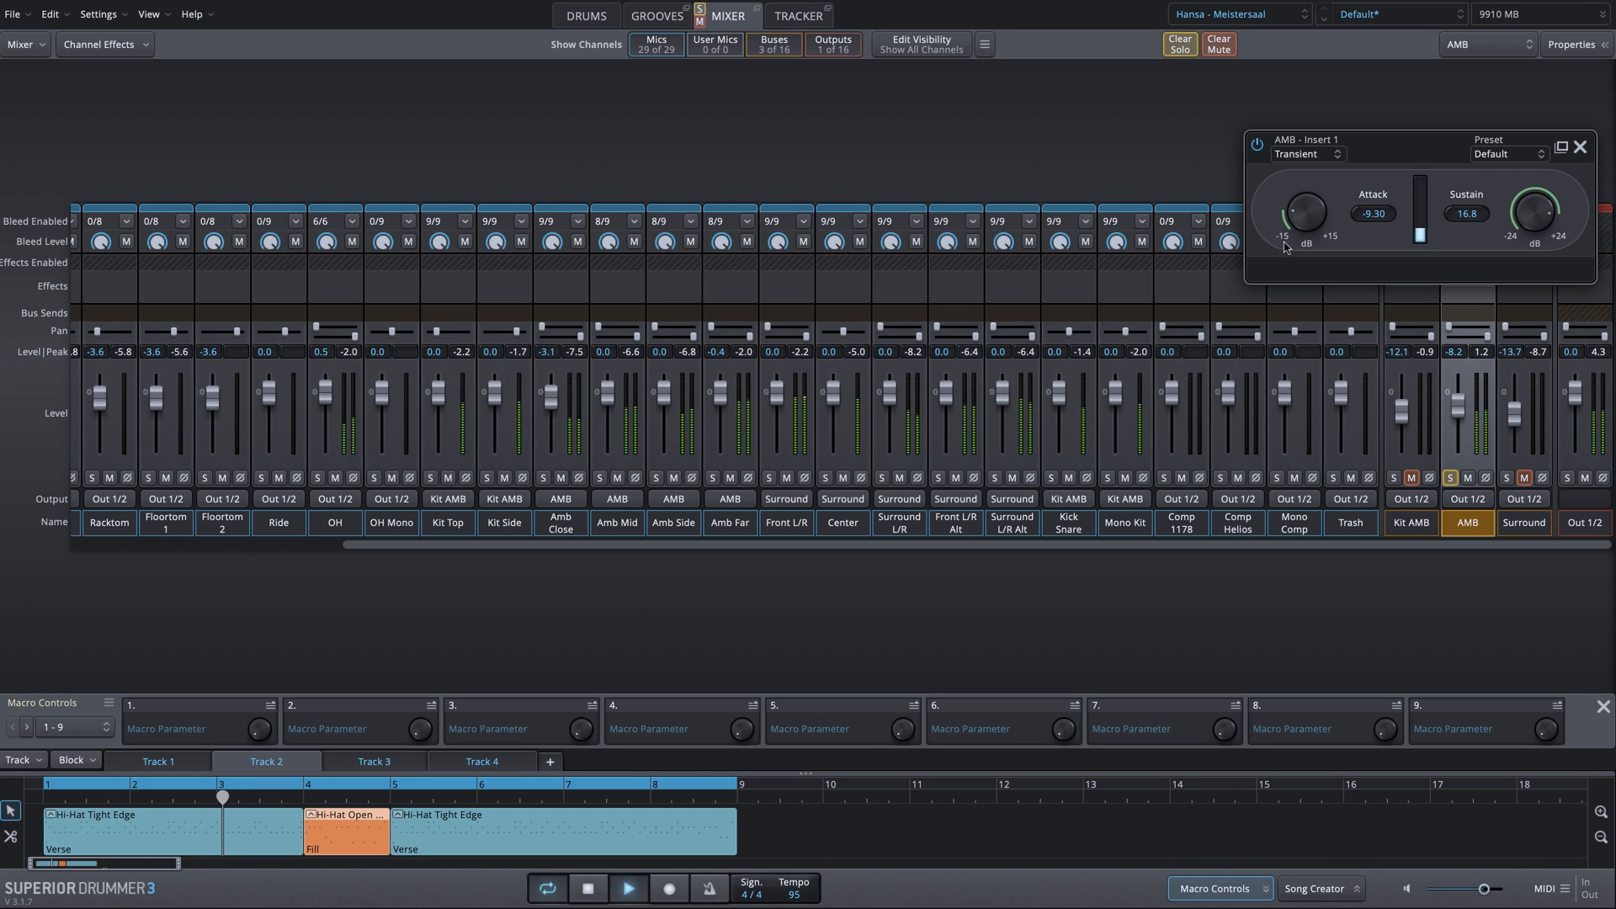
click(1258, 149)
click(1257, 149)
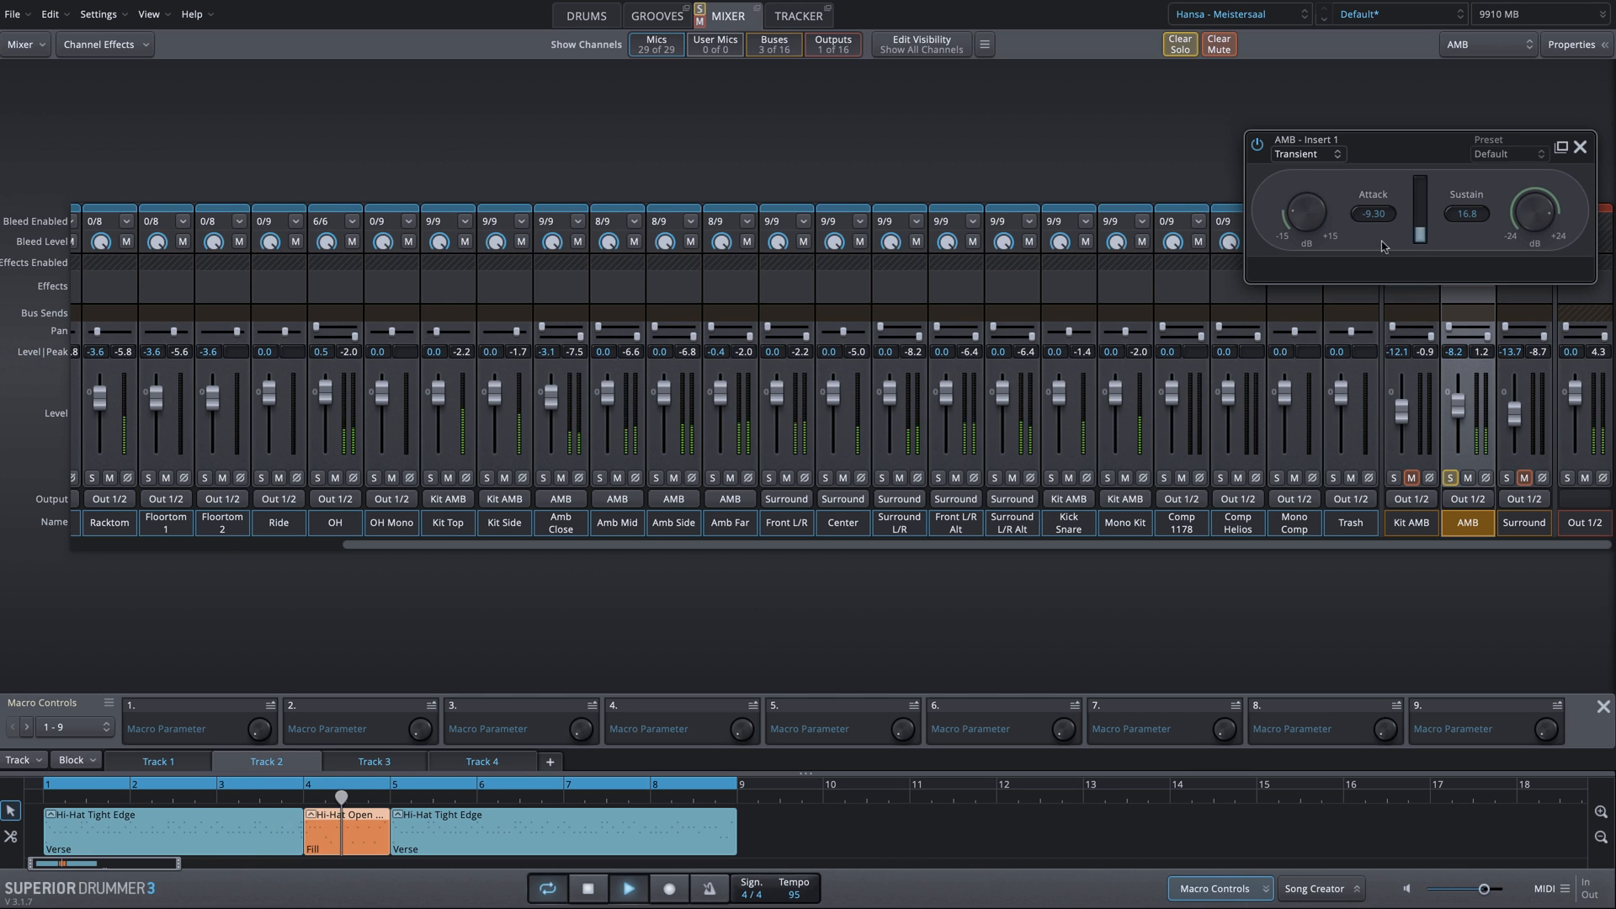
- Unsolo AMB, compare the Transient effect bypassed and active in the full mix, and stop playback with it enabled, closing its window
click(1450, 477)
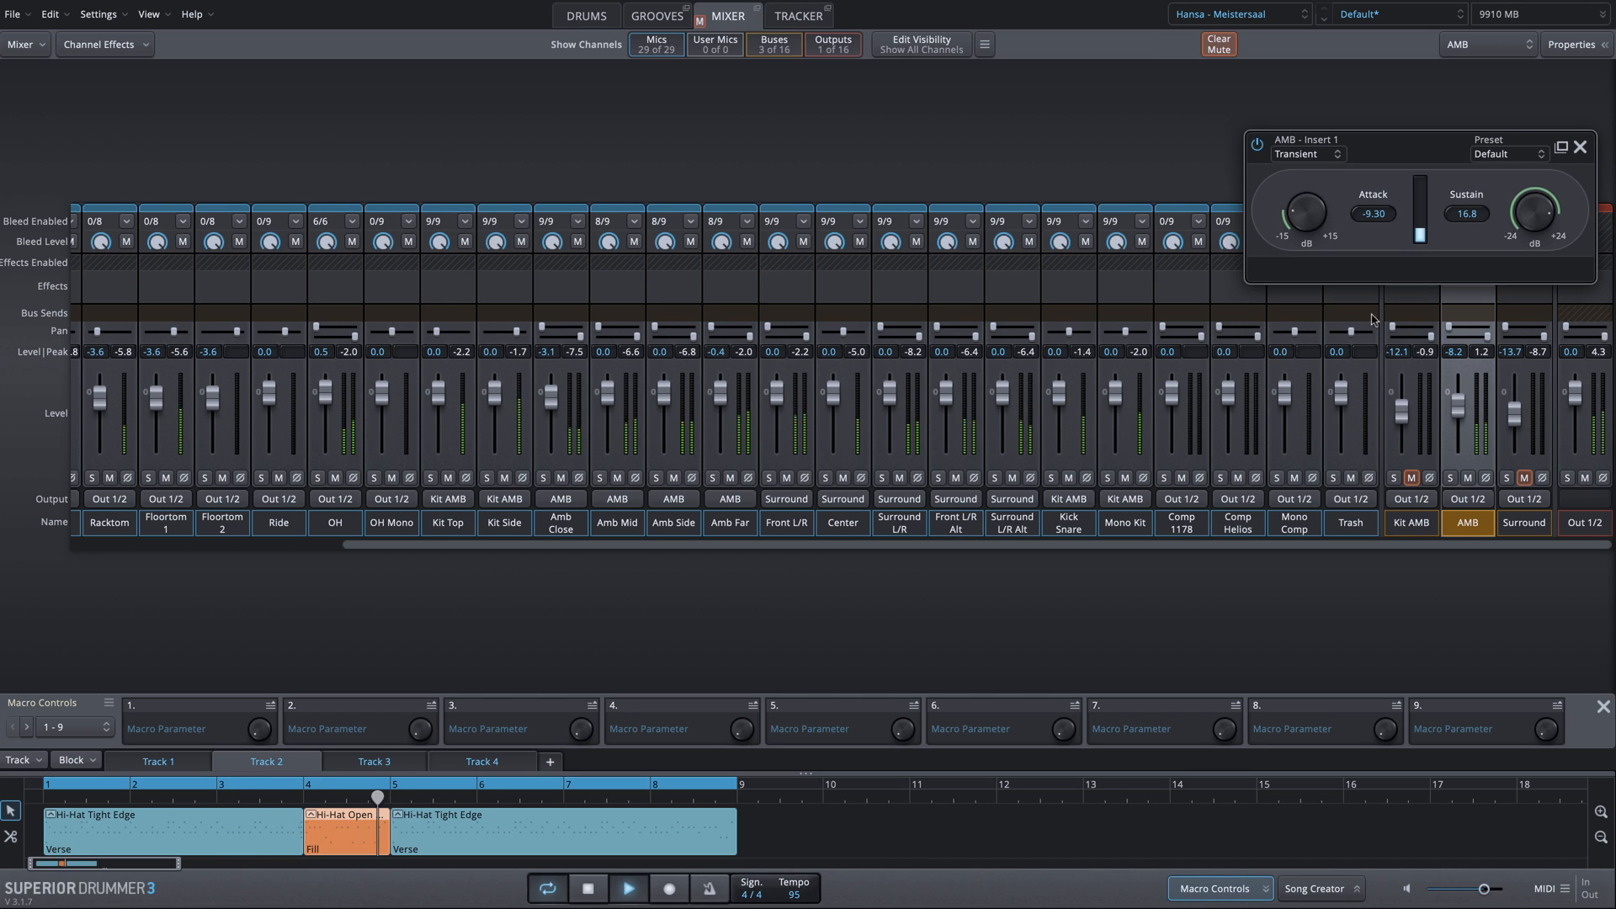
click(1258, 149)
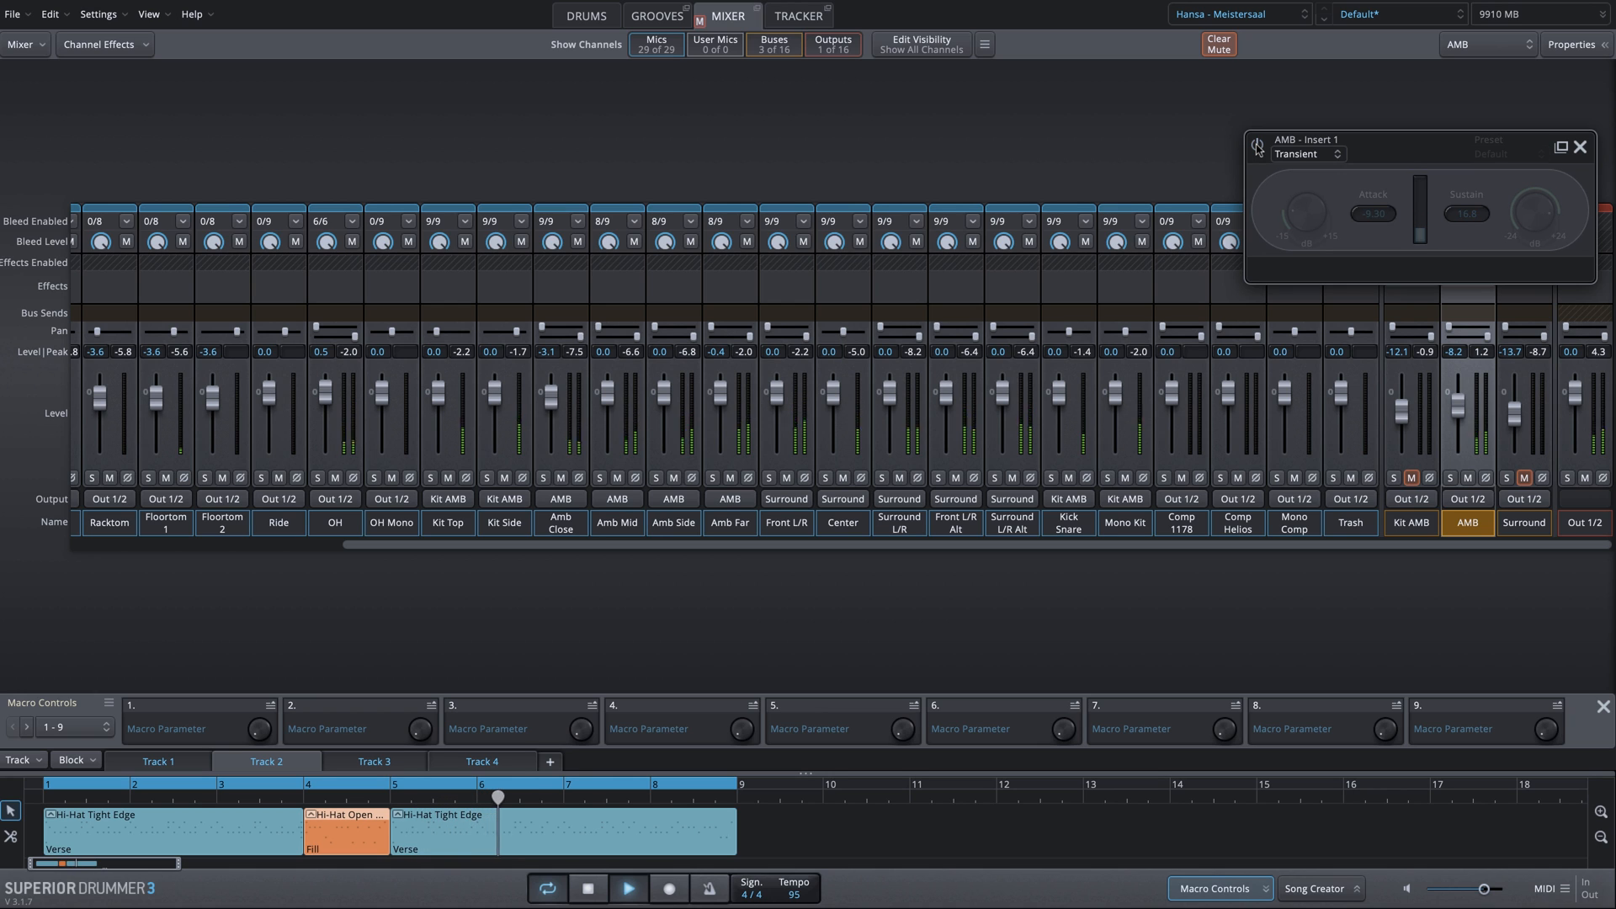
click(1258, 148)
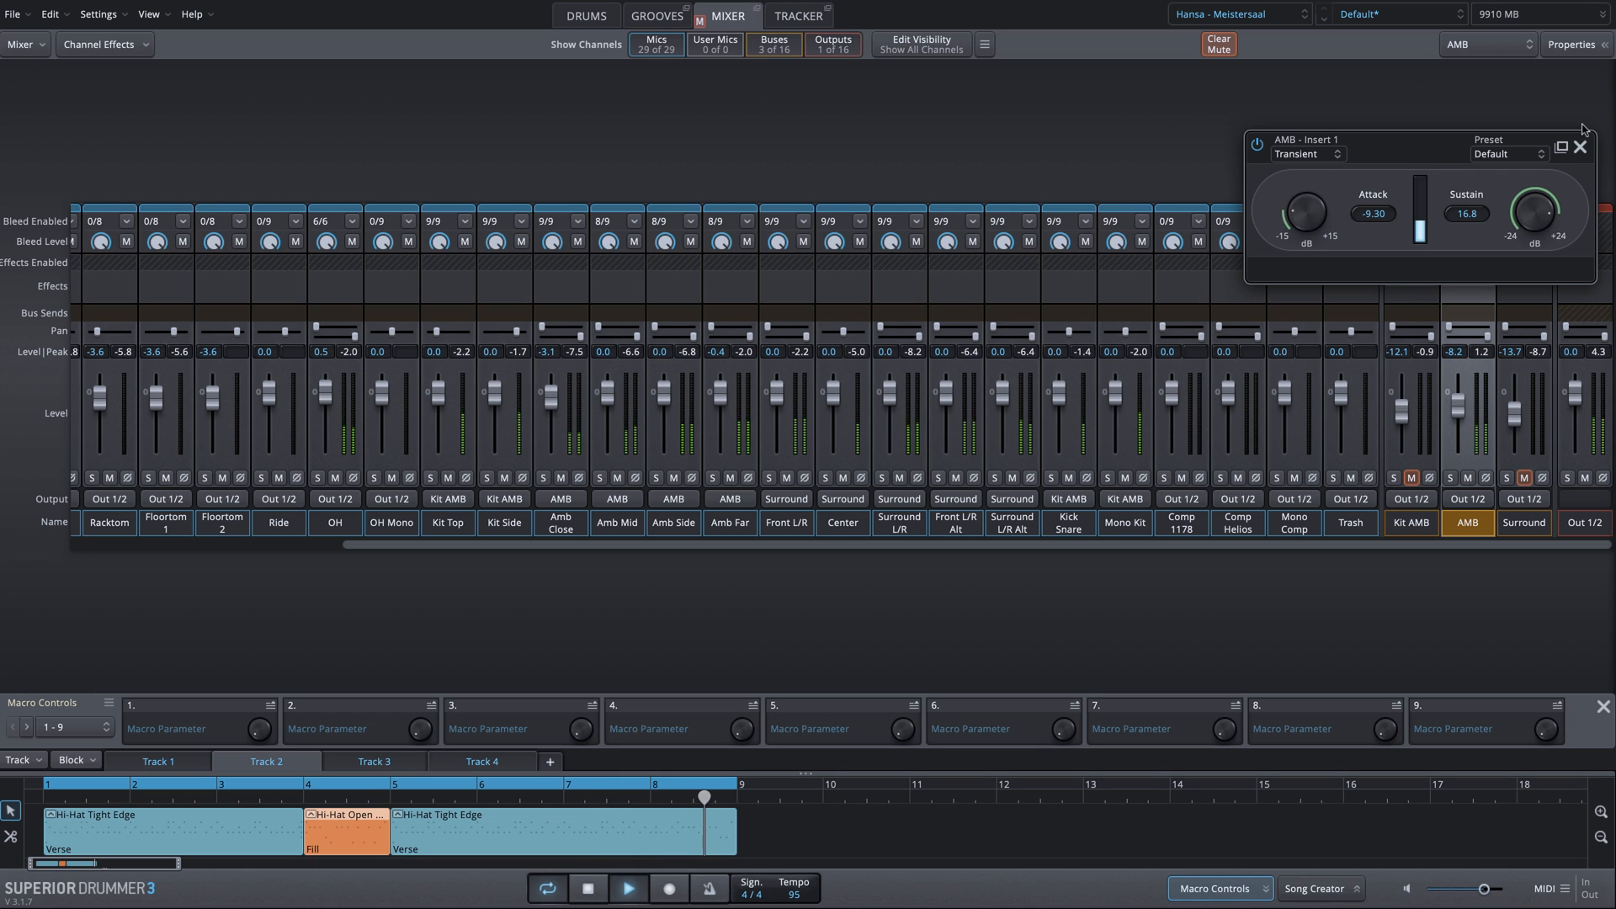
key(space)
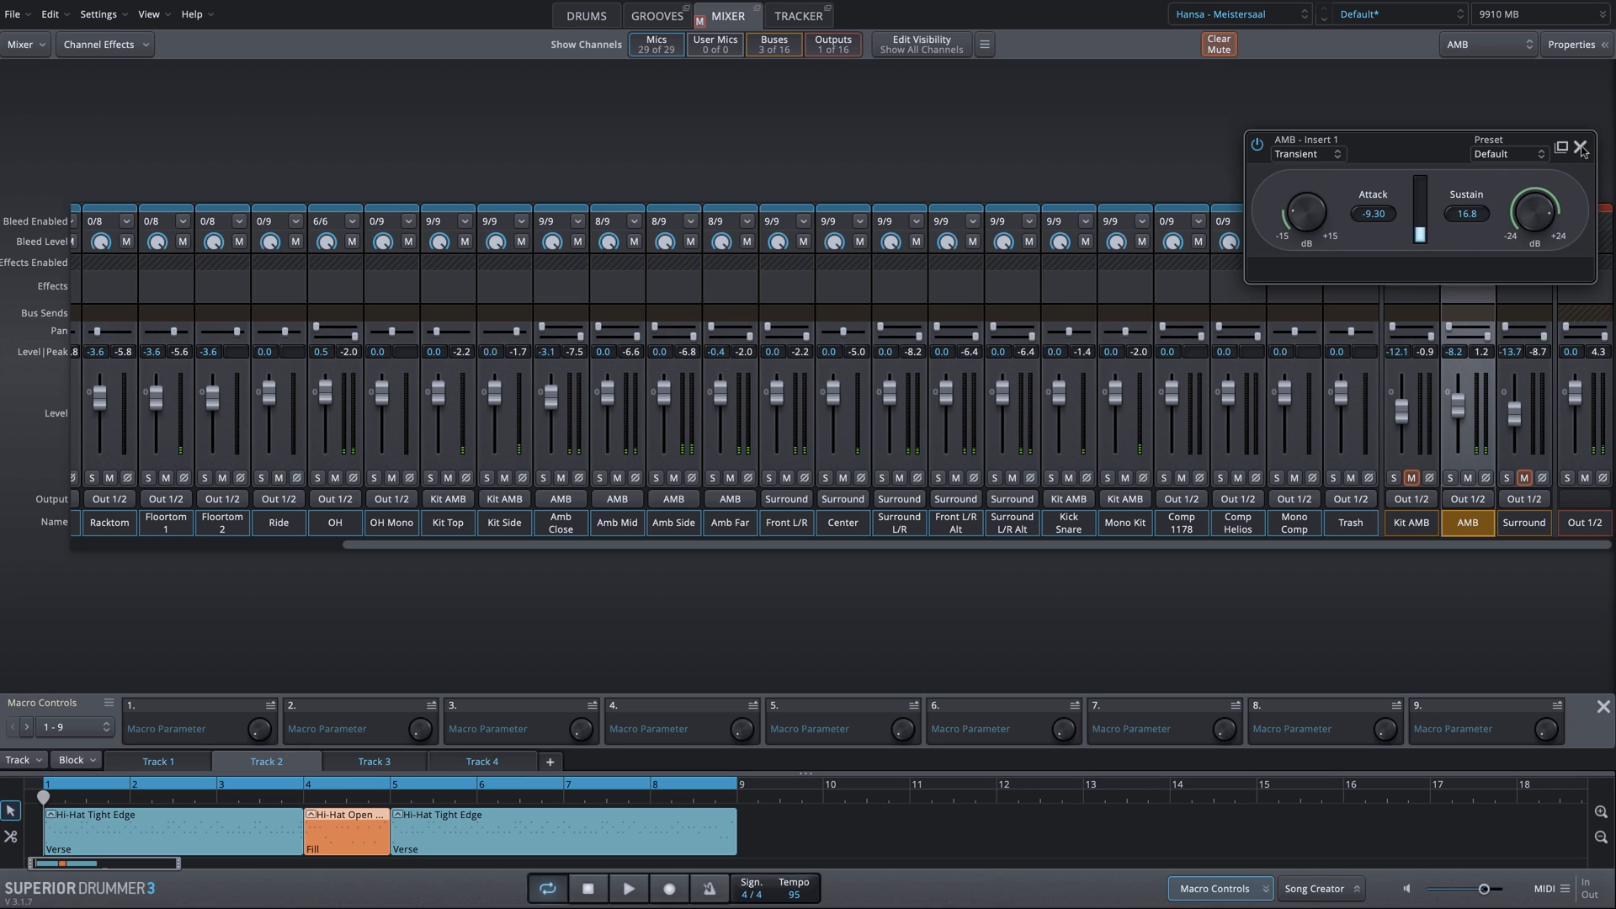
click(1581, 149)
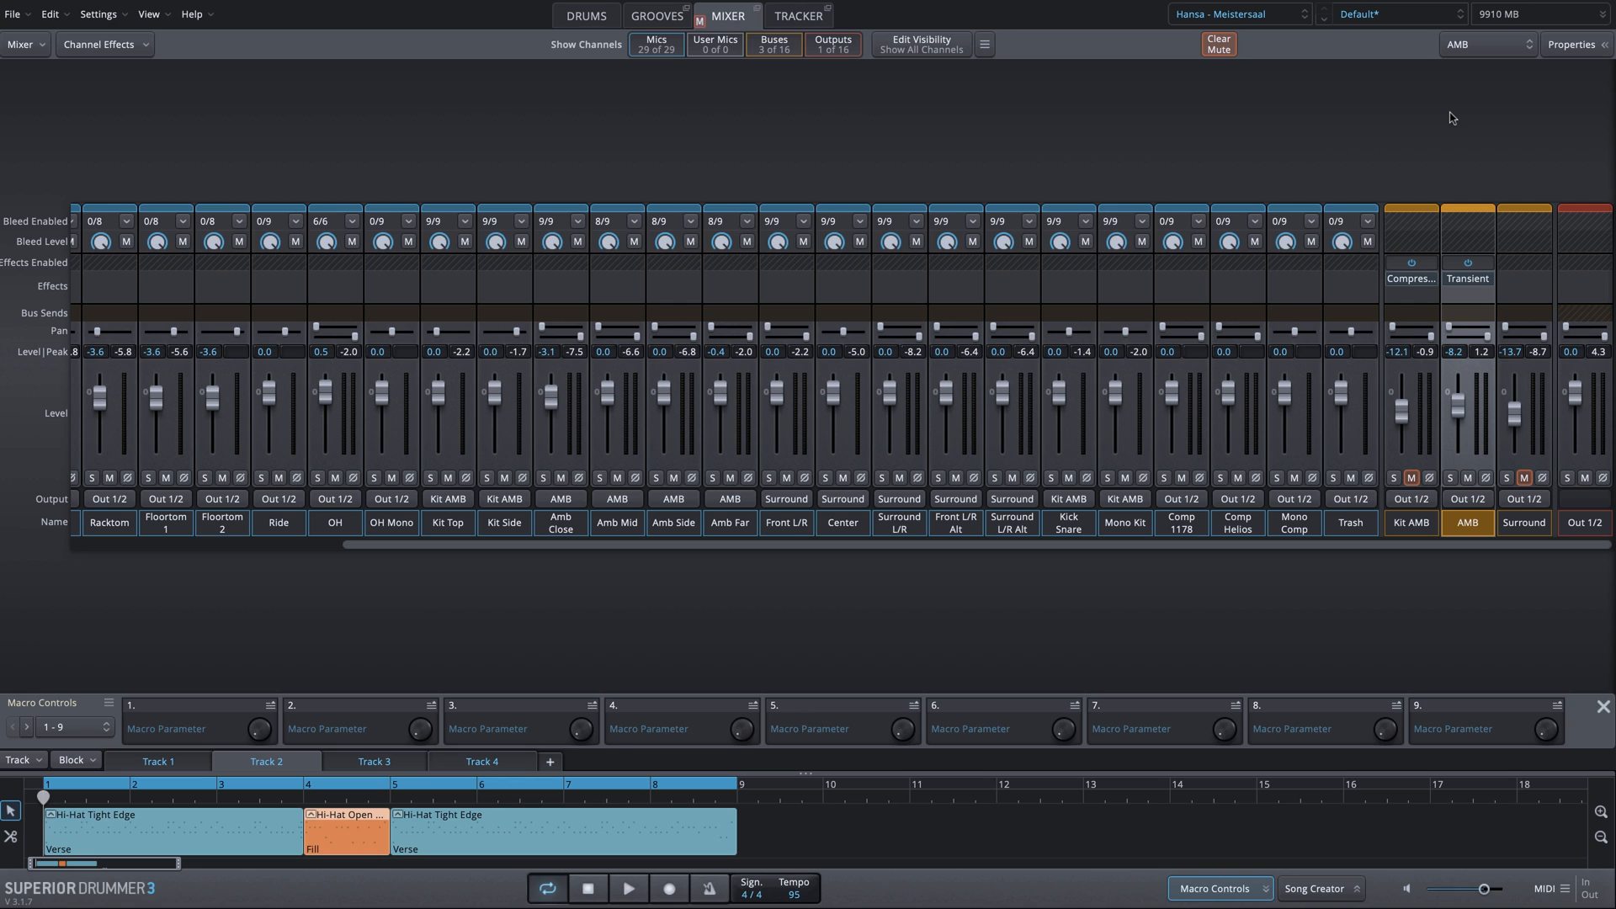
click(1462, 276)
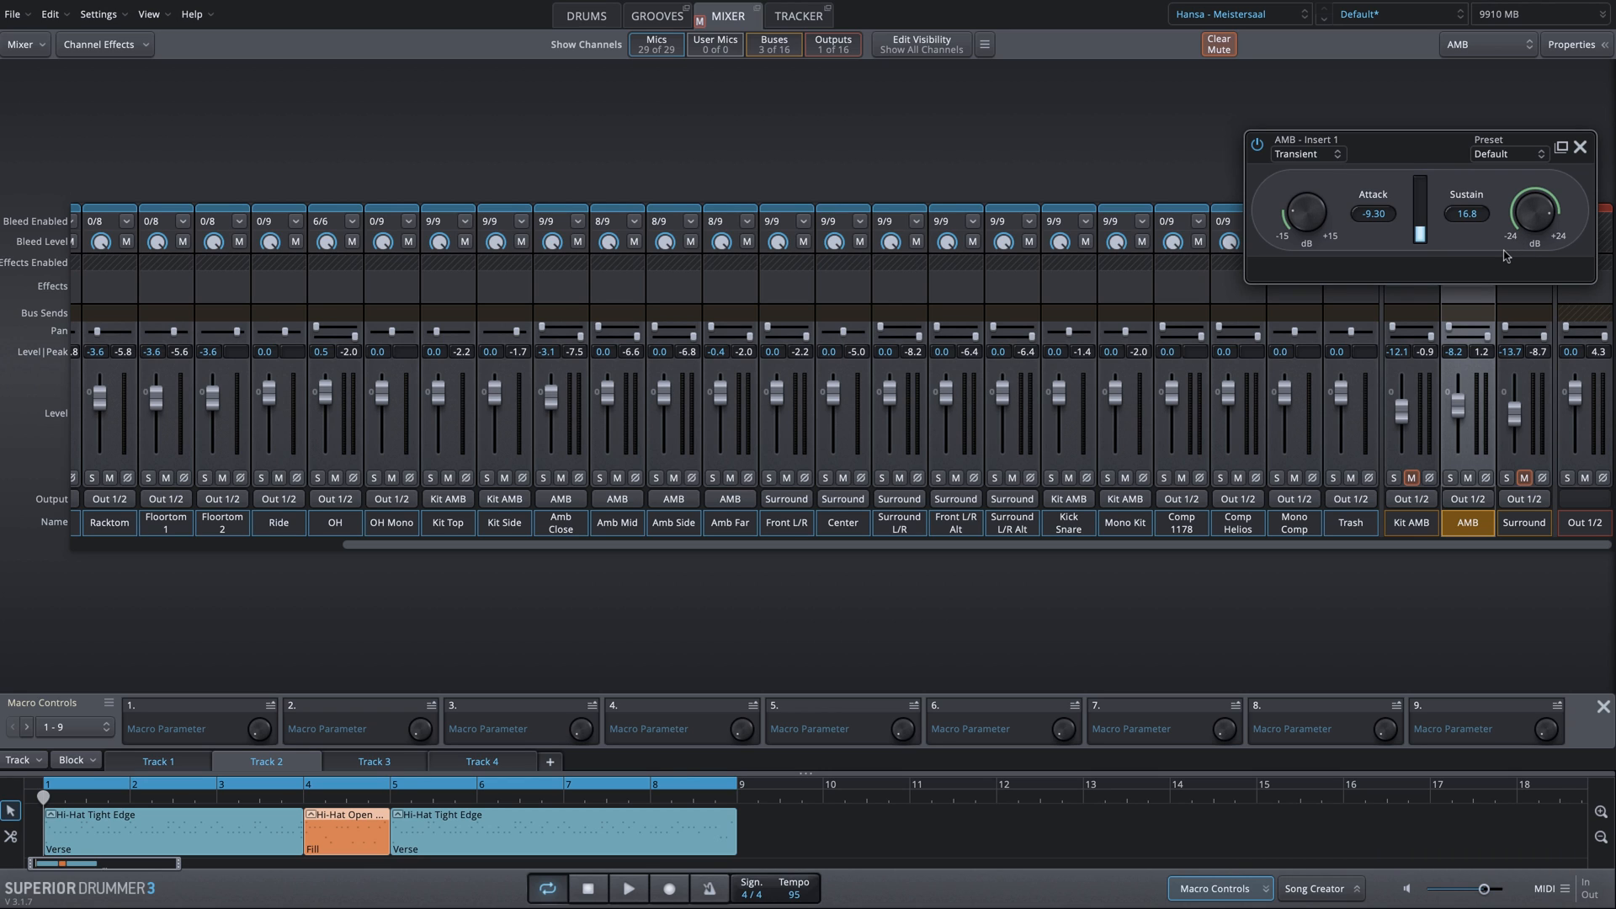
click(1581, 149)
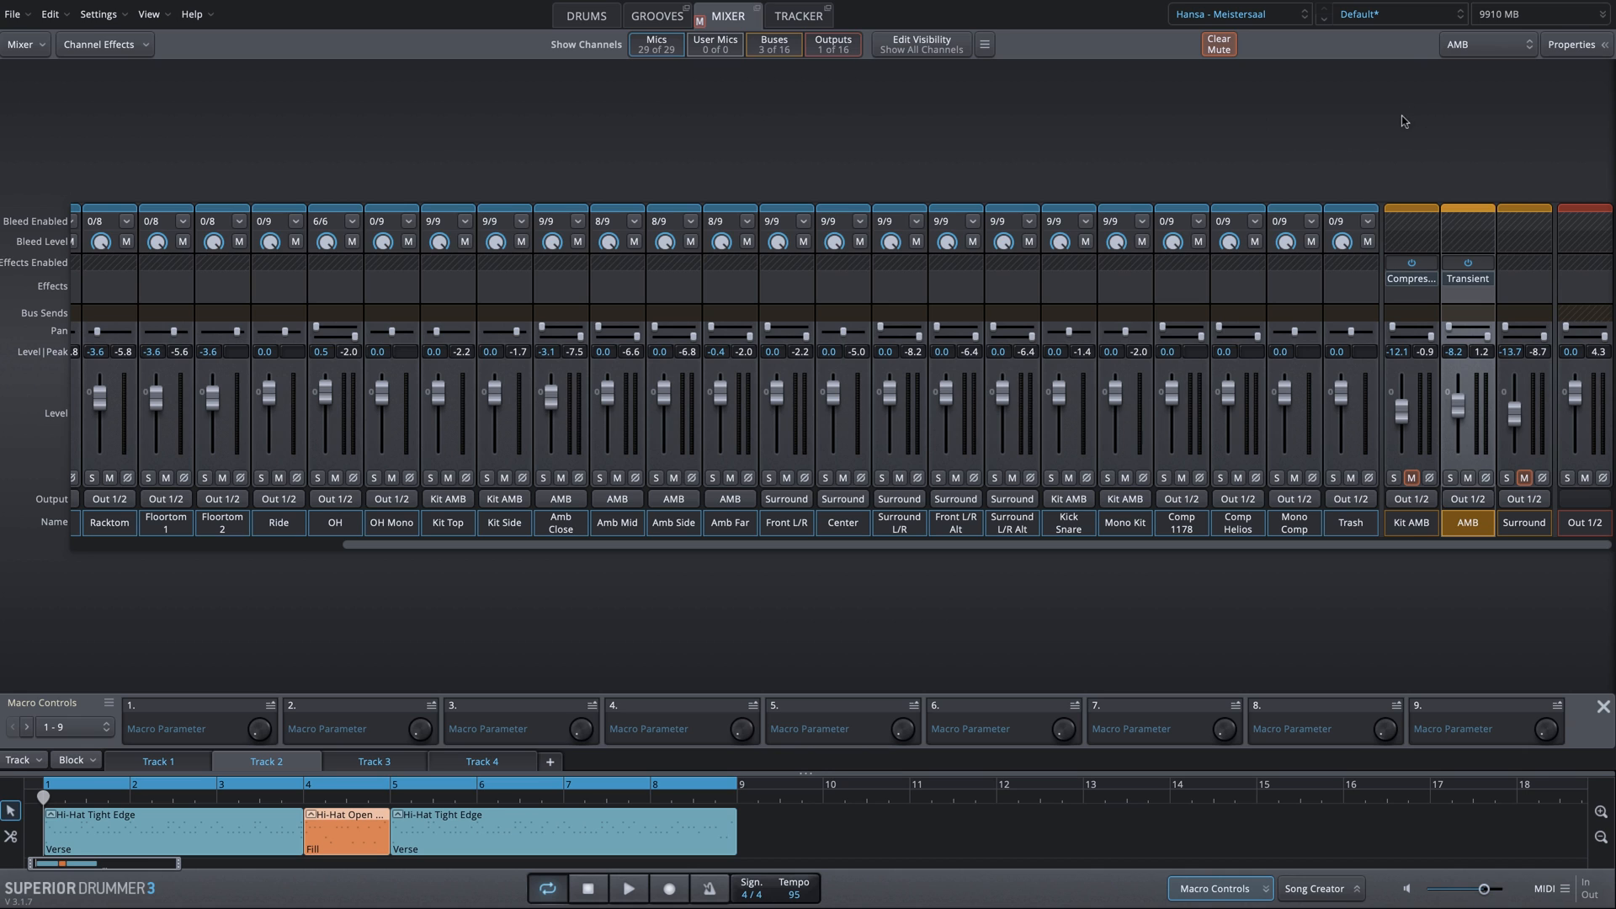
- Solo the Surround bus with AMB muted, and insert a Hall Reverb on it using the Medium preset
click(1508, 478)
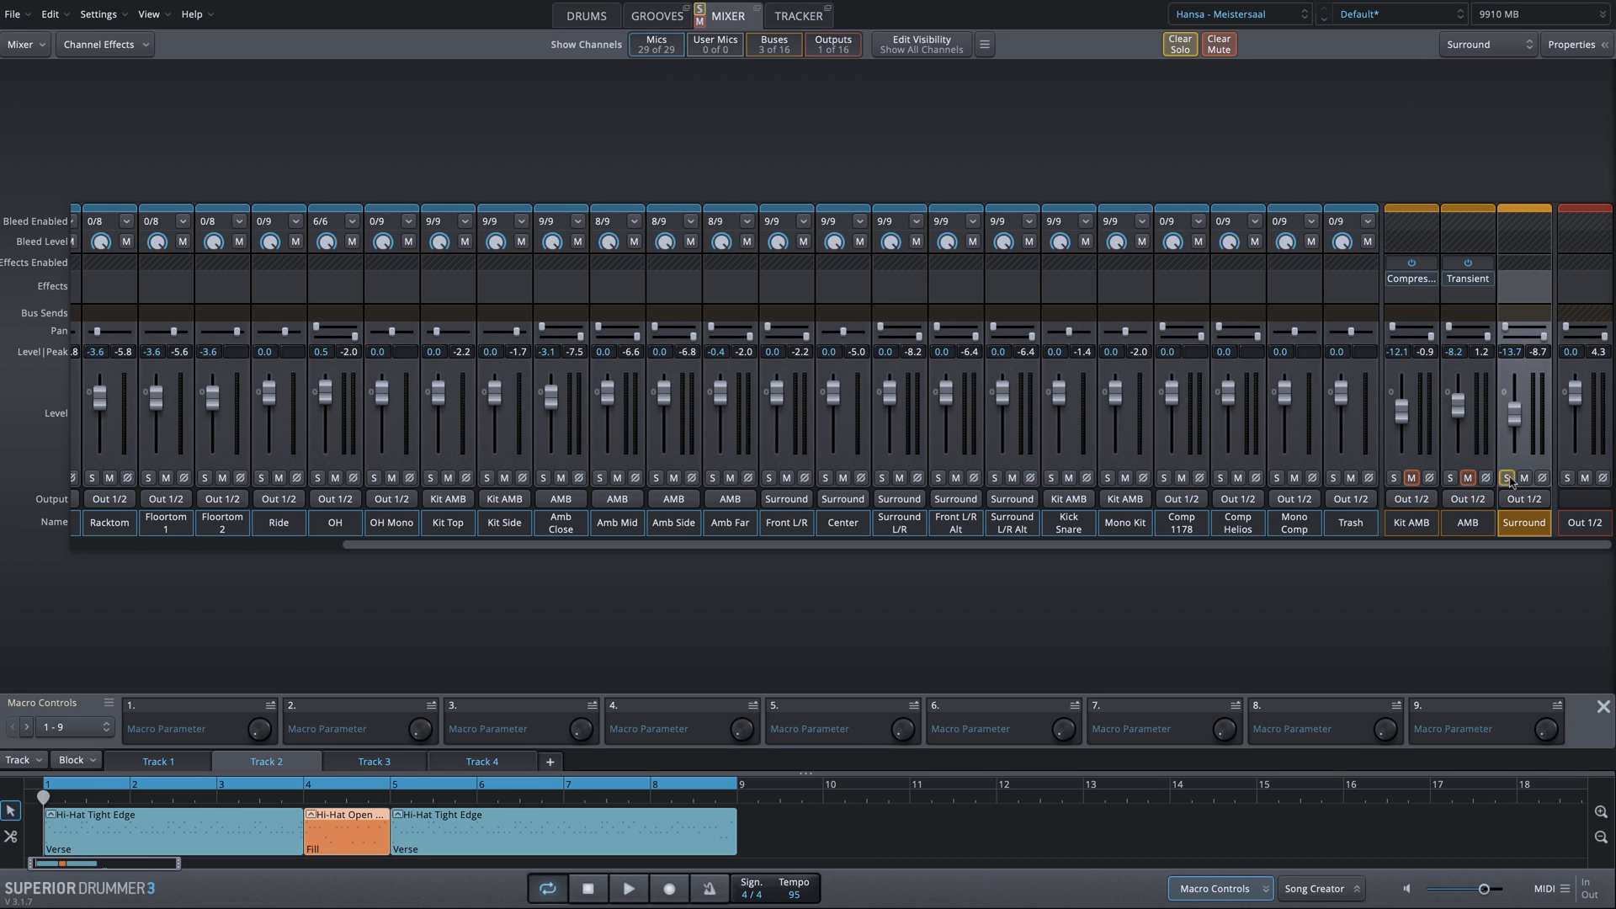
click(1530, 286)
mouse_move(1515, 359)
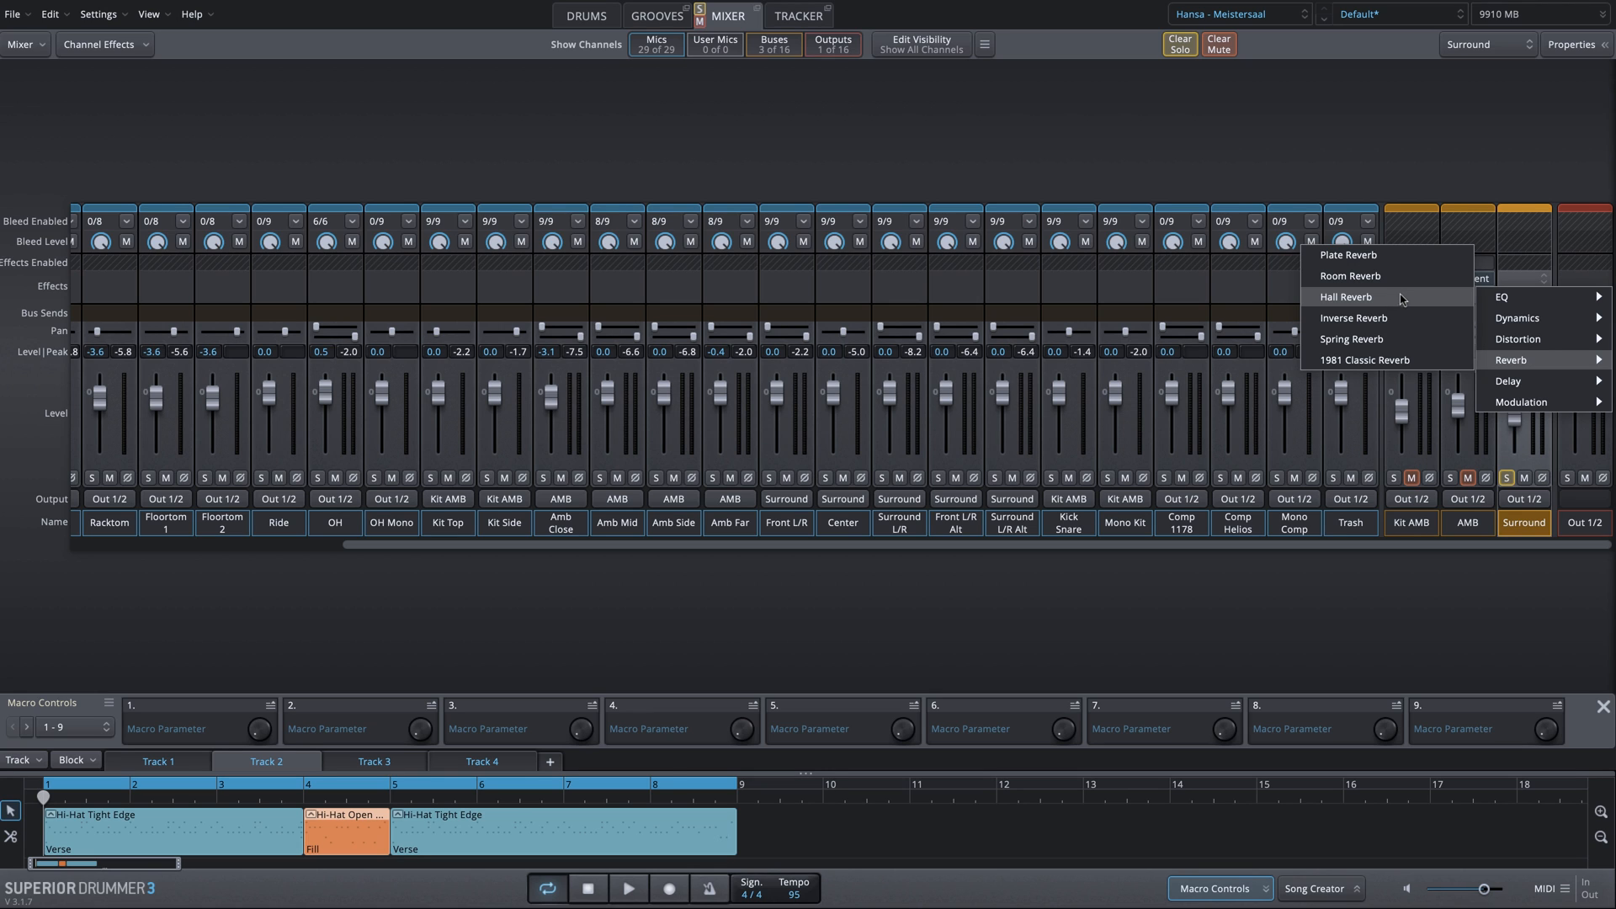
click(1347, 297)
click(1509, 154)
click(1500, 263)
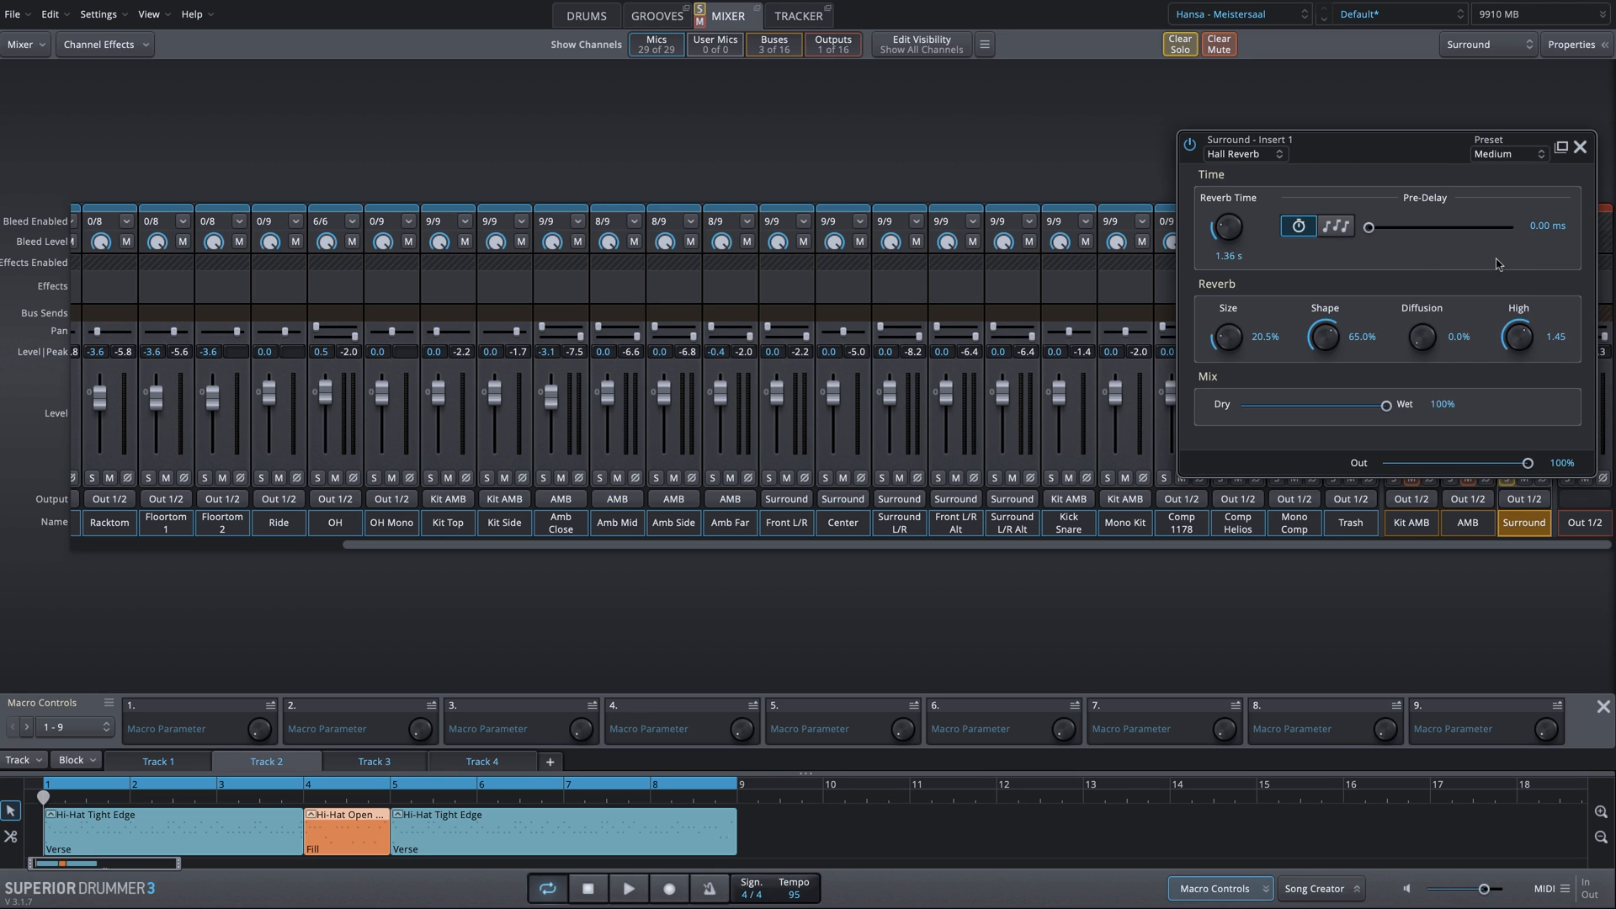
drag(1413, 153, 1199, 90)
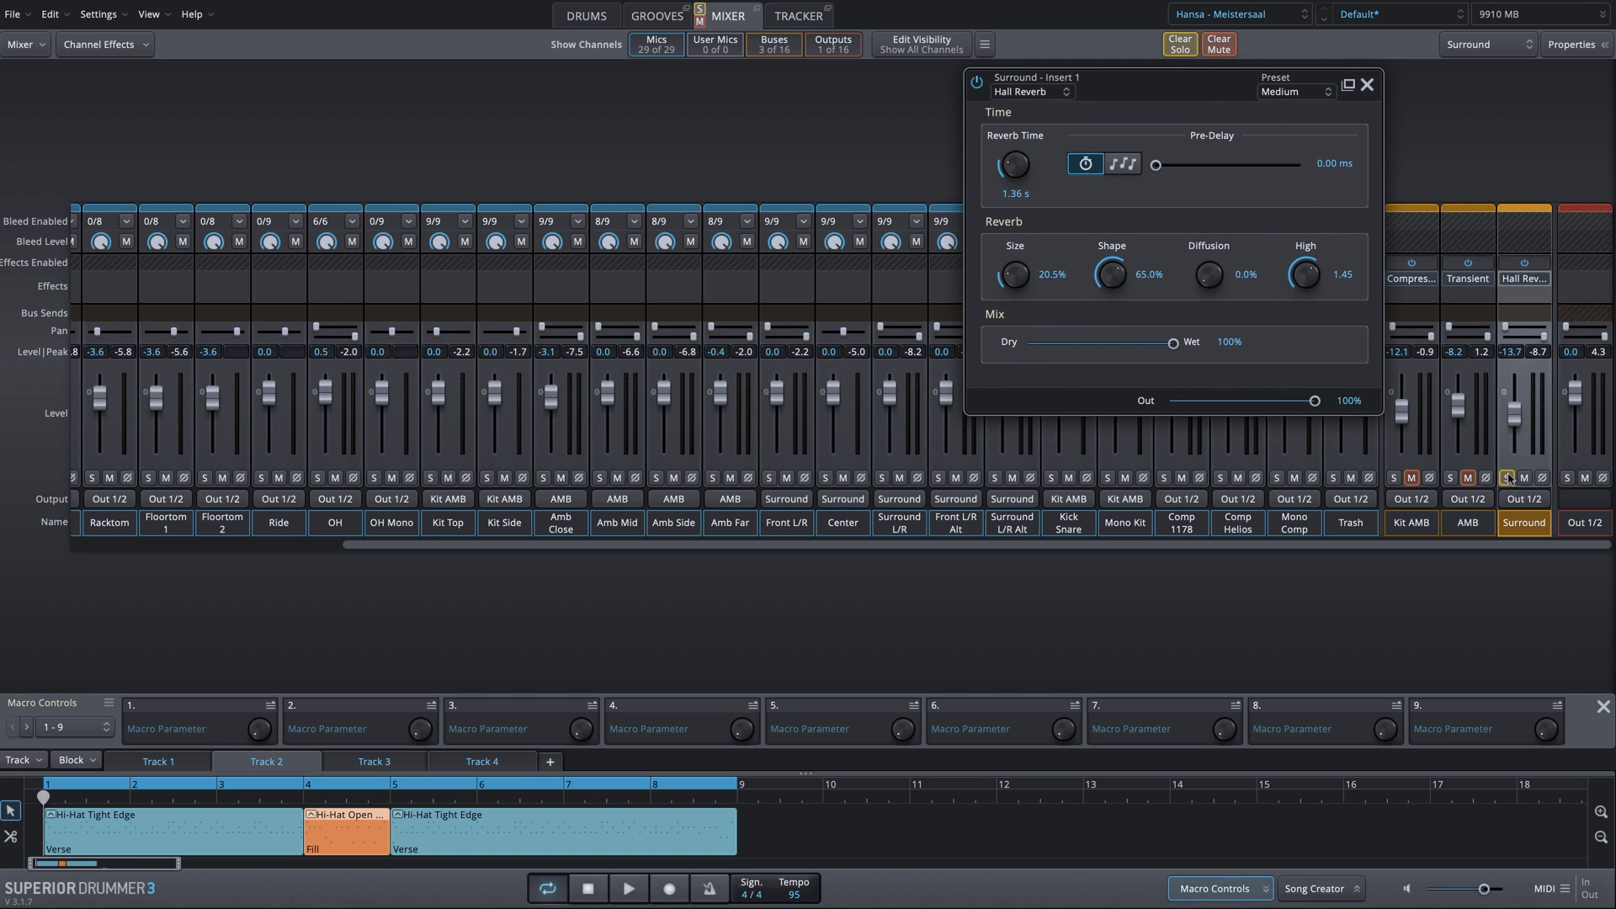
- During playback, set the Hall Reverb to about 43.3% wet, 32% size, 80% diffusion, 0.73 high and 47.8 ms pre-delay
key(space)
drag(1172, 343, 1091, 346)
drag(1026, 286, 1022, 254)
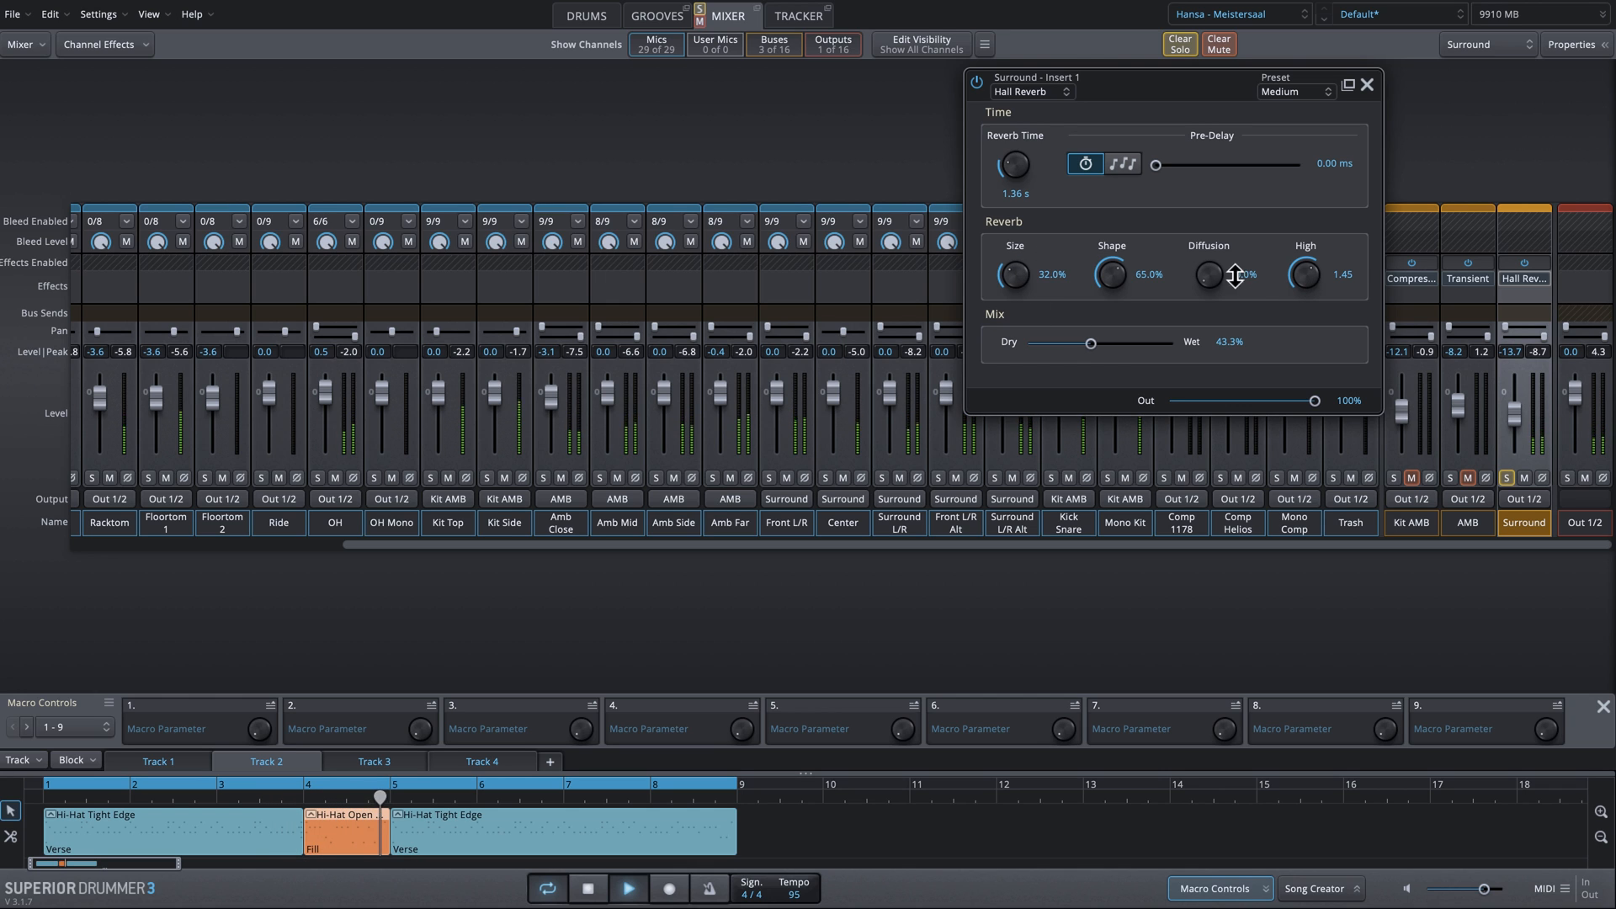
drag(1212, 283, 1210, 204)
drag(1221, 280, 1218, 296)
drag(1307, 272, 1284, 290)
drag(1156, 162, 1169, 166)
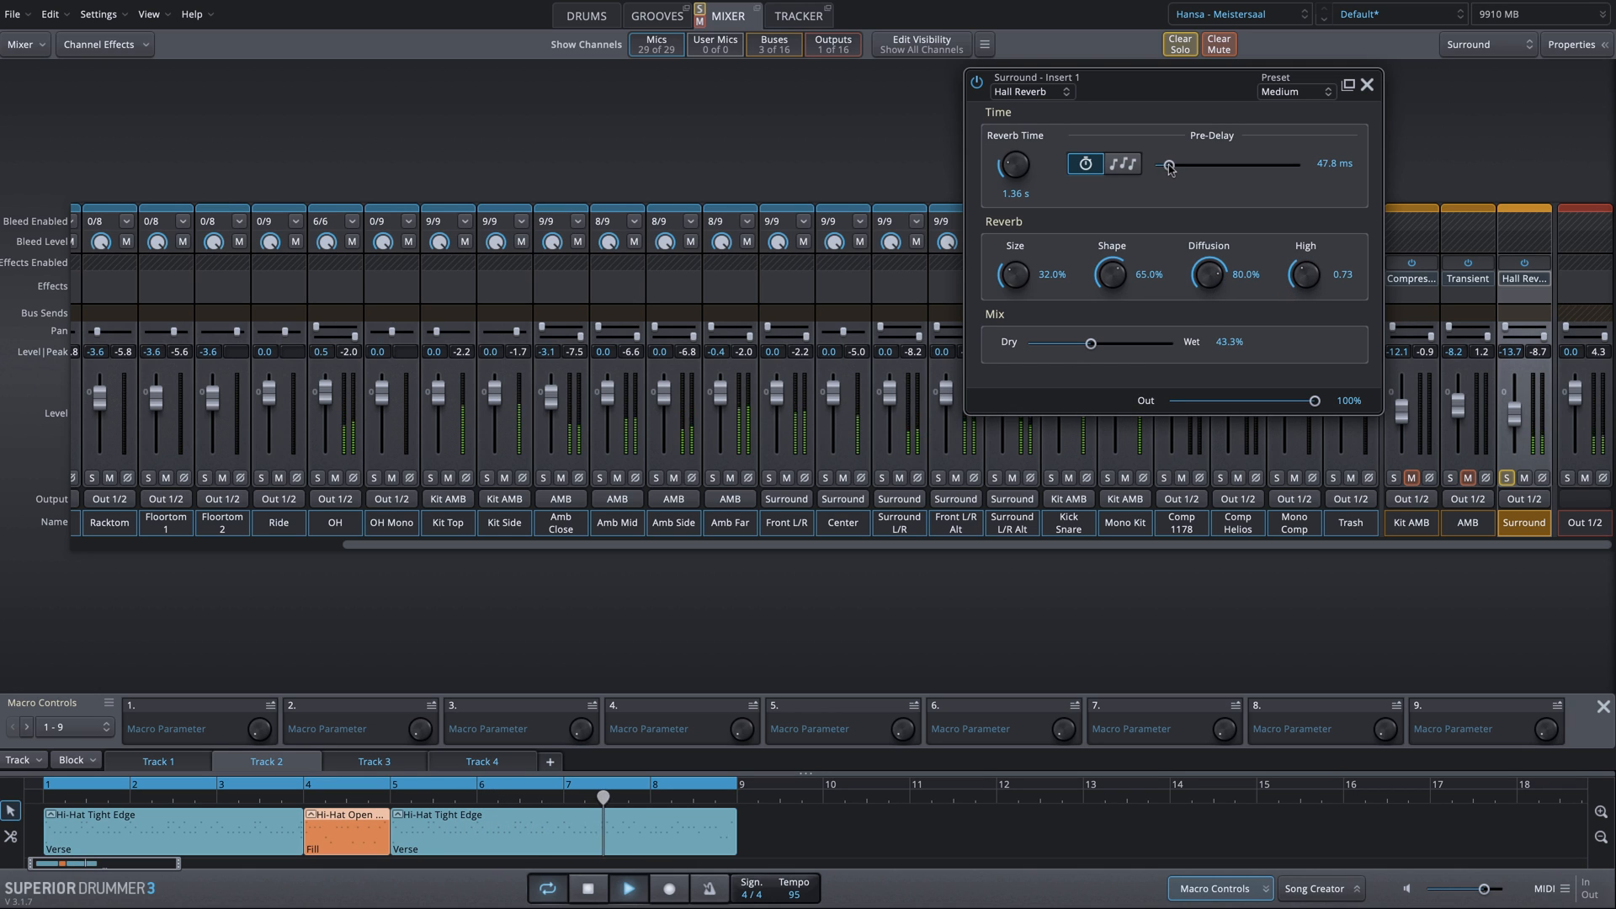
- Unsolo Surround and compare the mix with its Hall Reverb bypassed and active, leaving the reverb enabled
click(1506, 478)
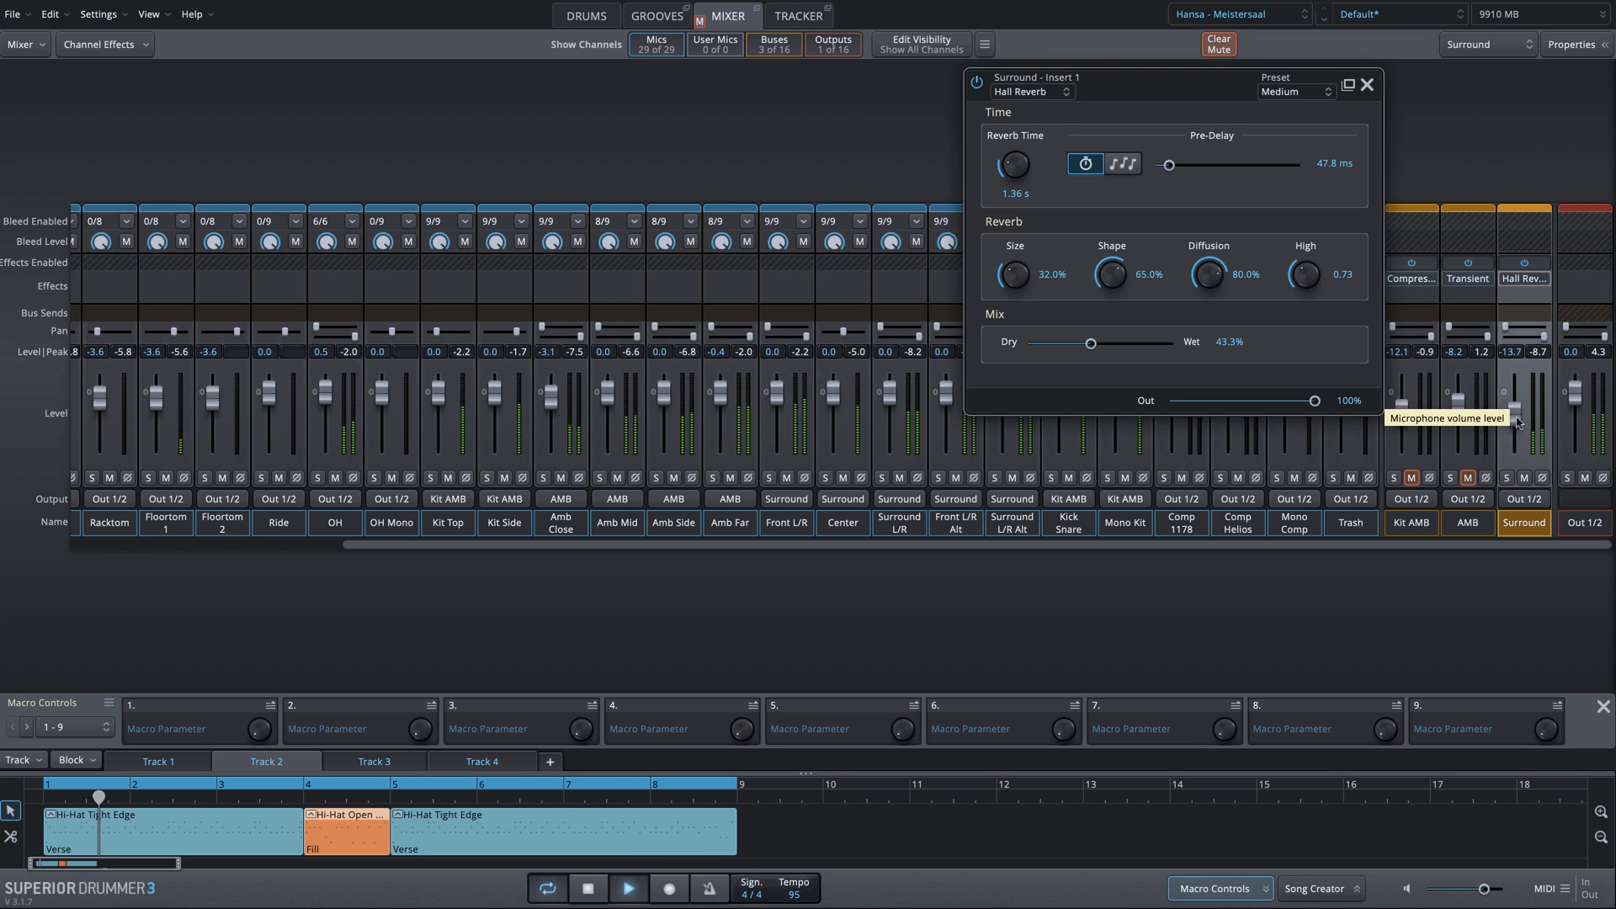
click(977, 85)
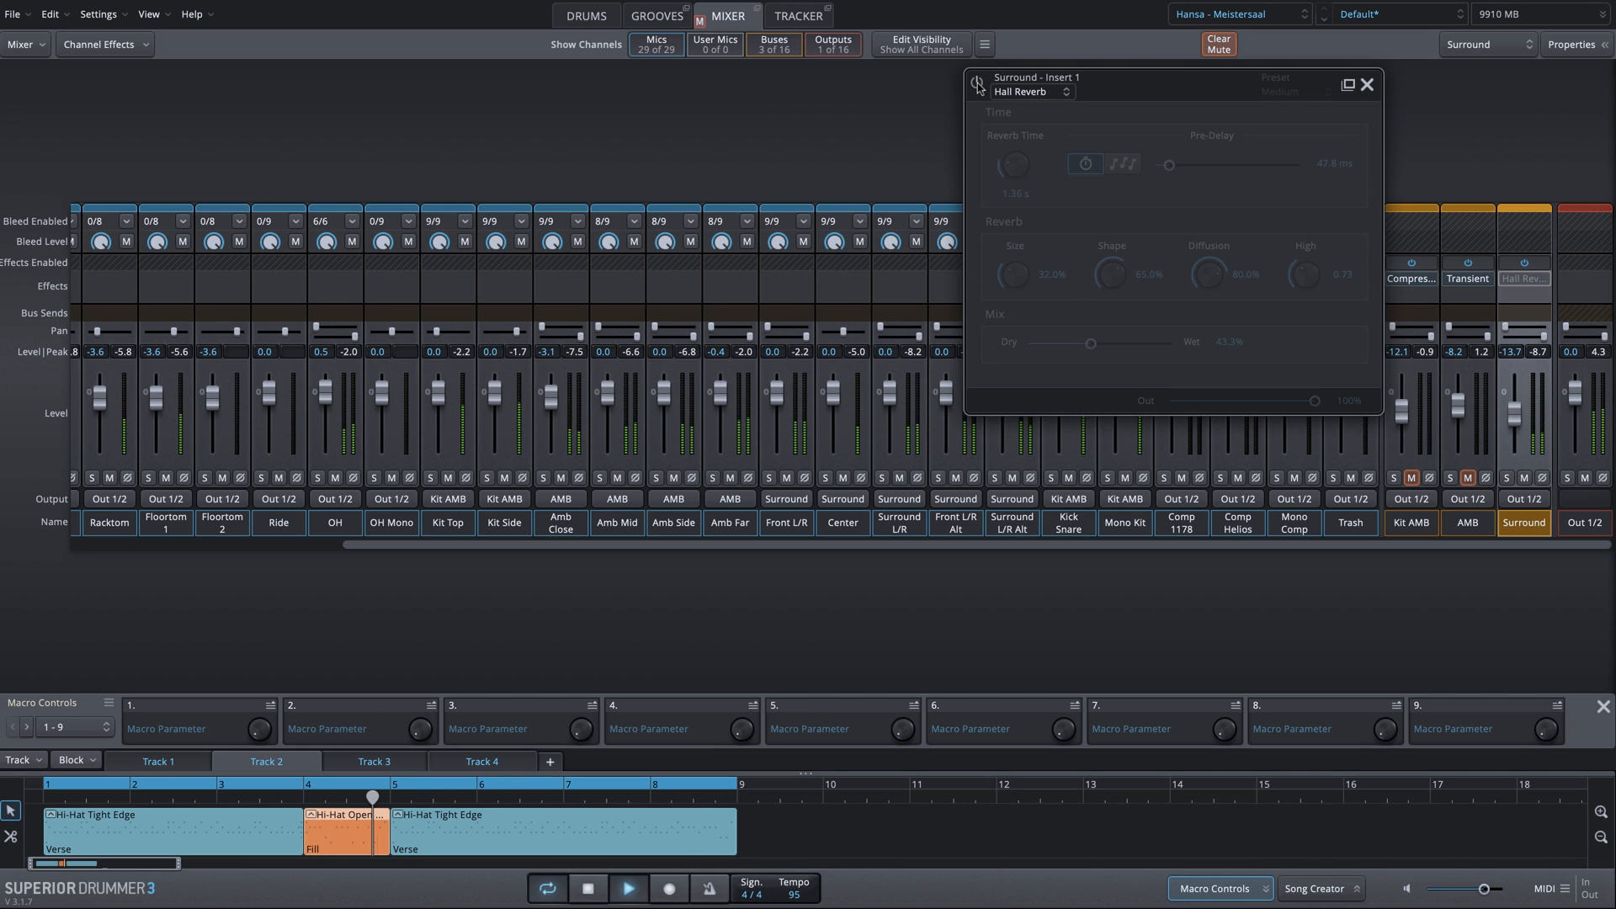
click(978, 85)
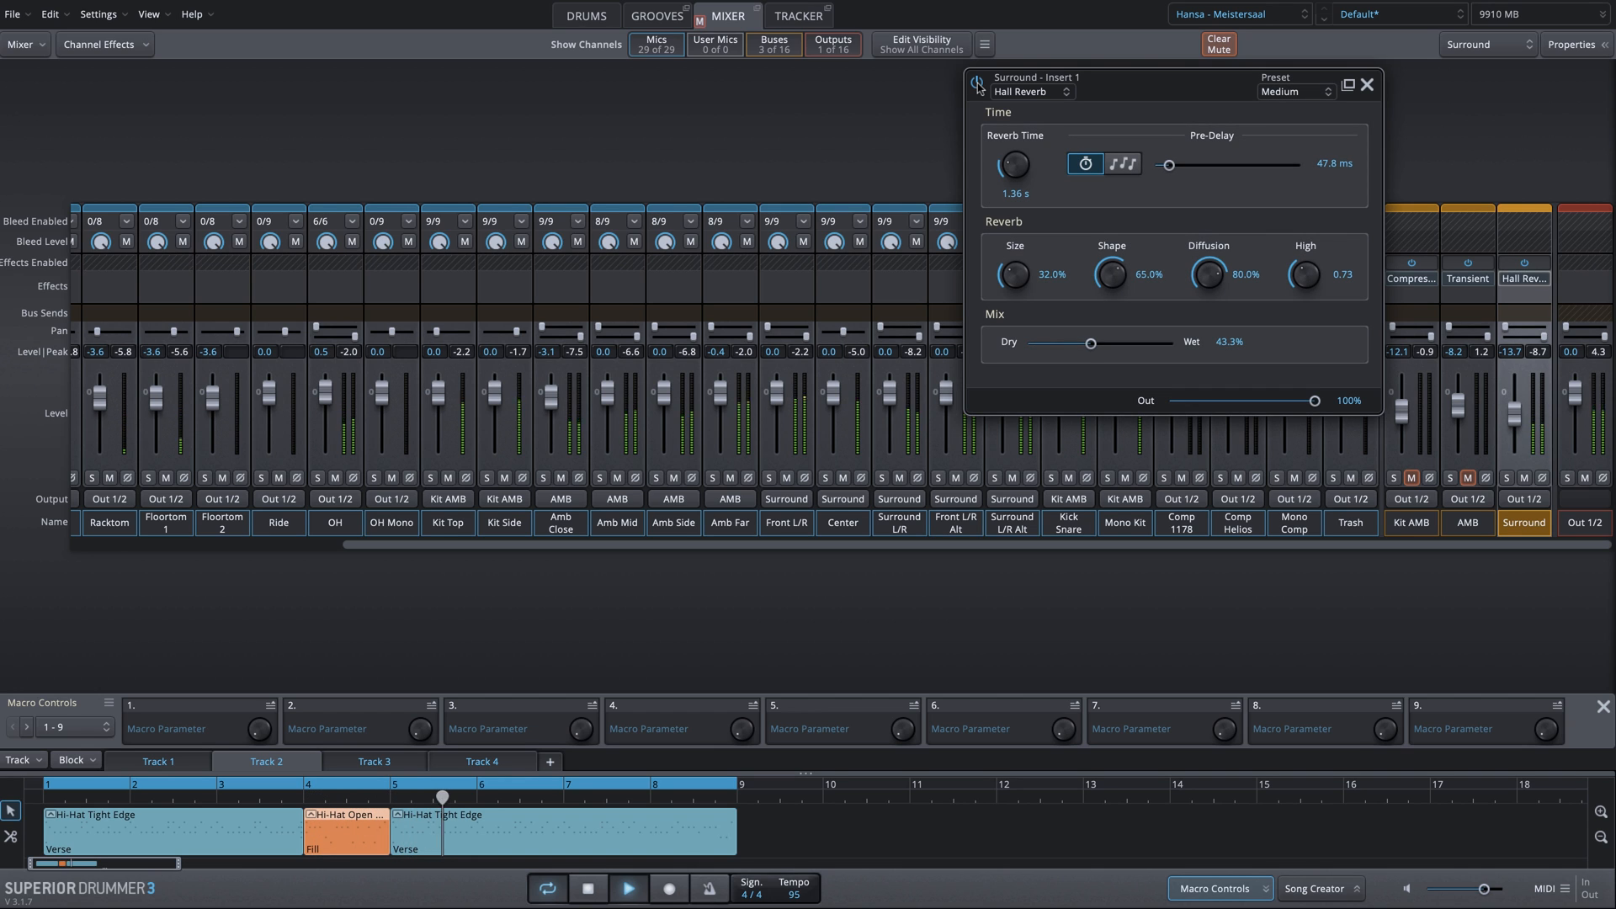
- Set the Hall Reverb's time to about 1.48 s and its mix to about 57.1% wet, comparing it bypassed and active
drag(1010, 161, 1010, 156)
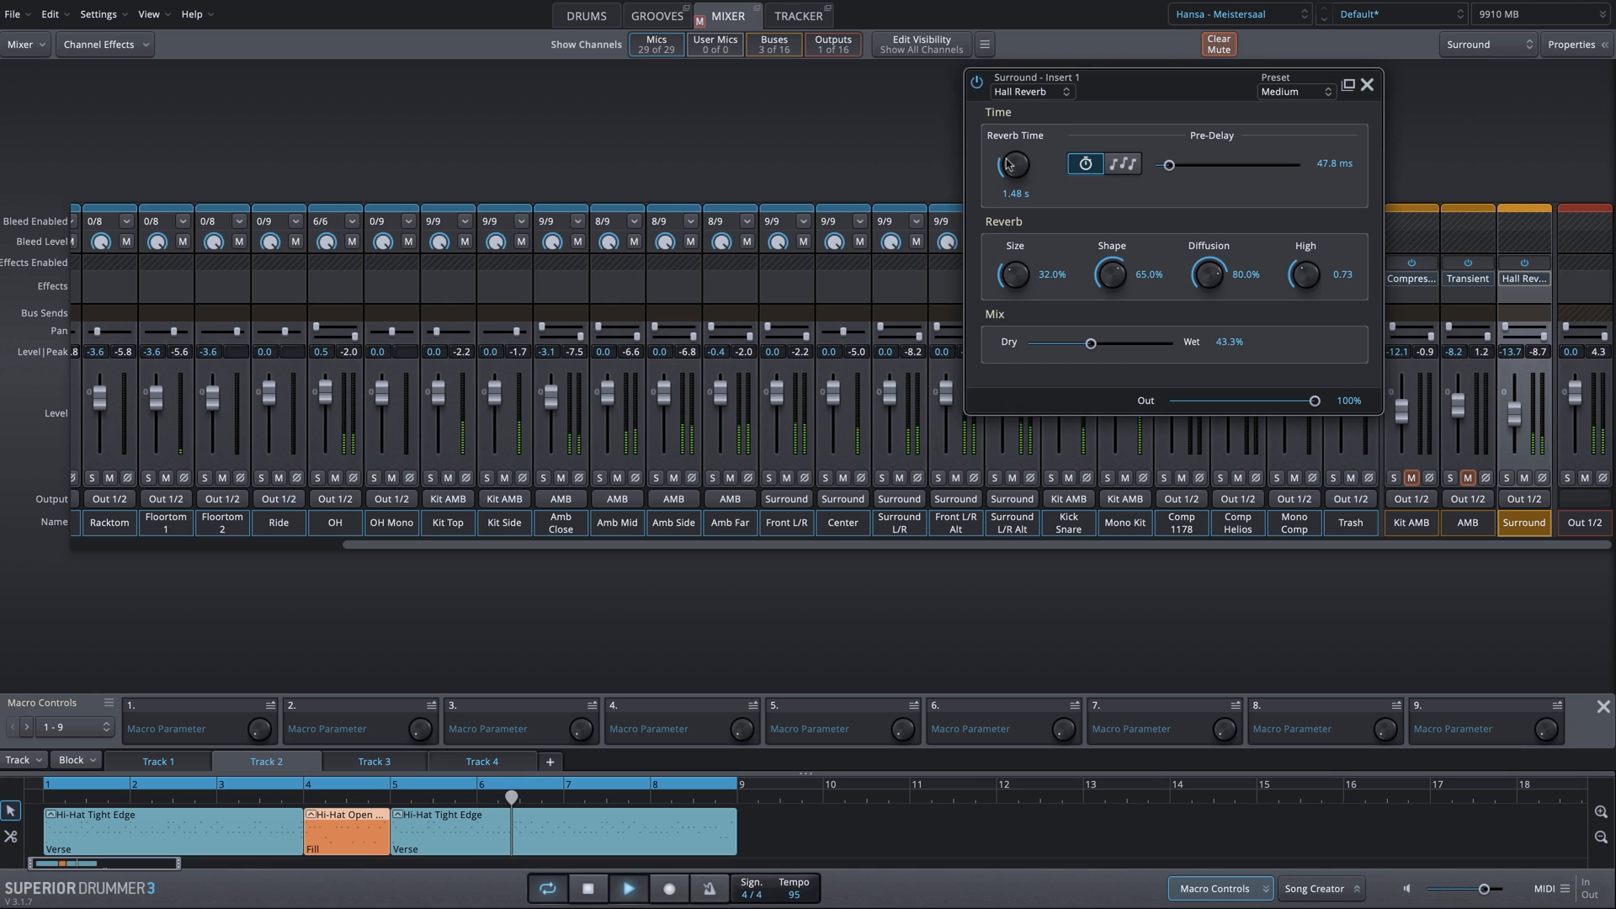
drag(1091, 343, 1111, 344)
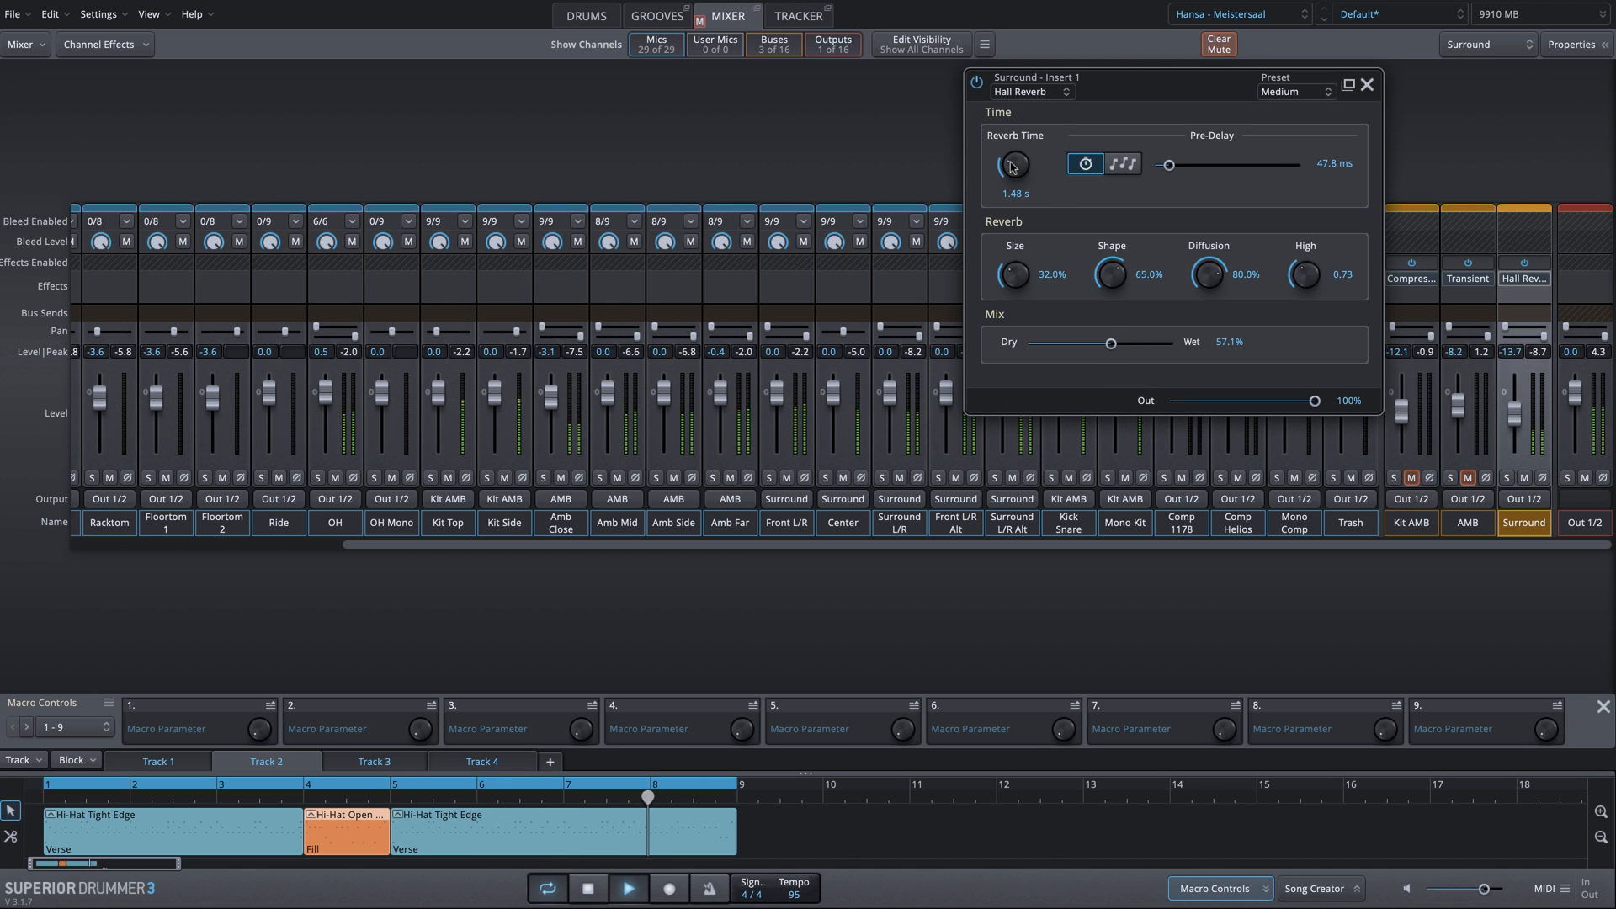
click(977, 84)
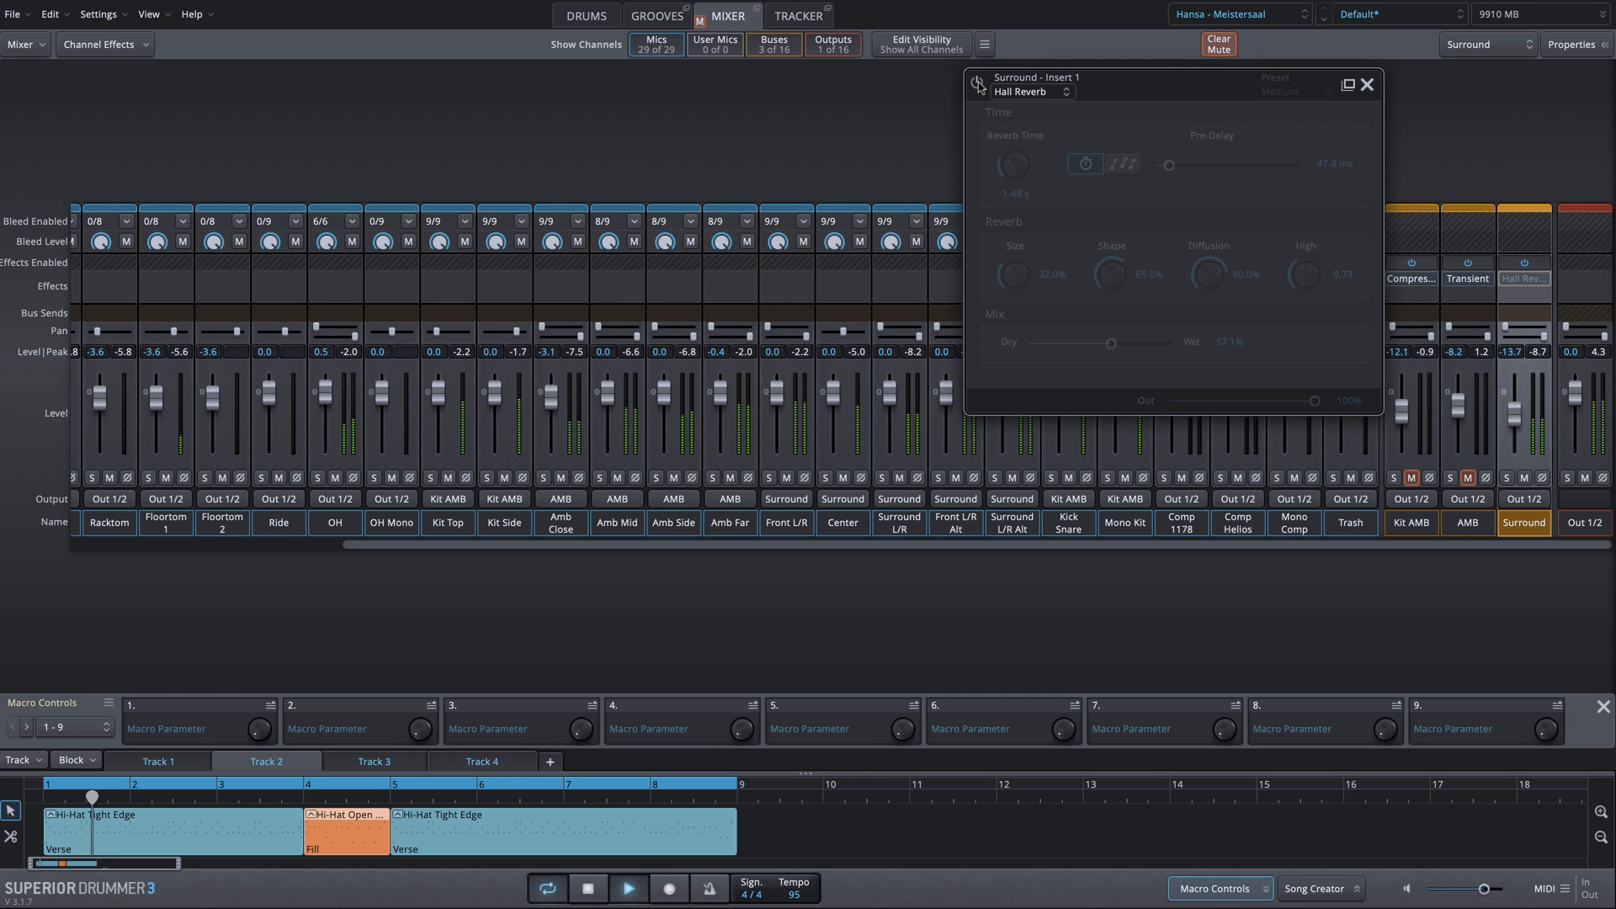
click(978, 83)
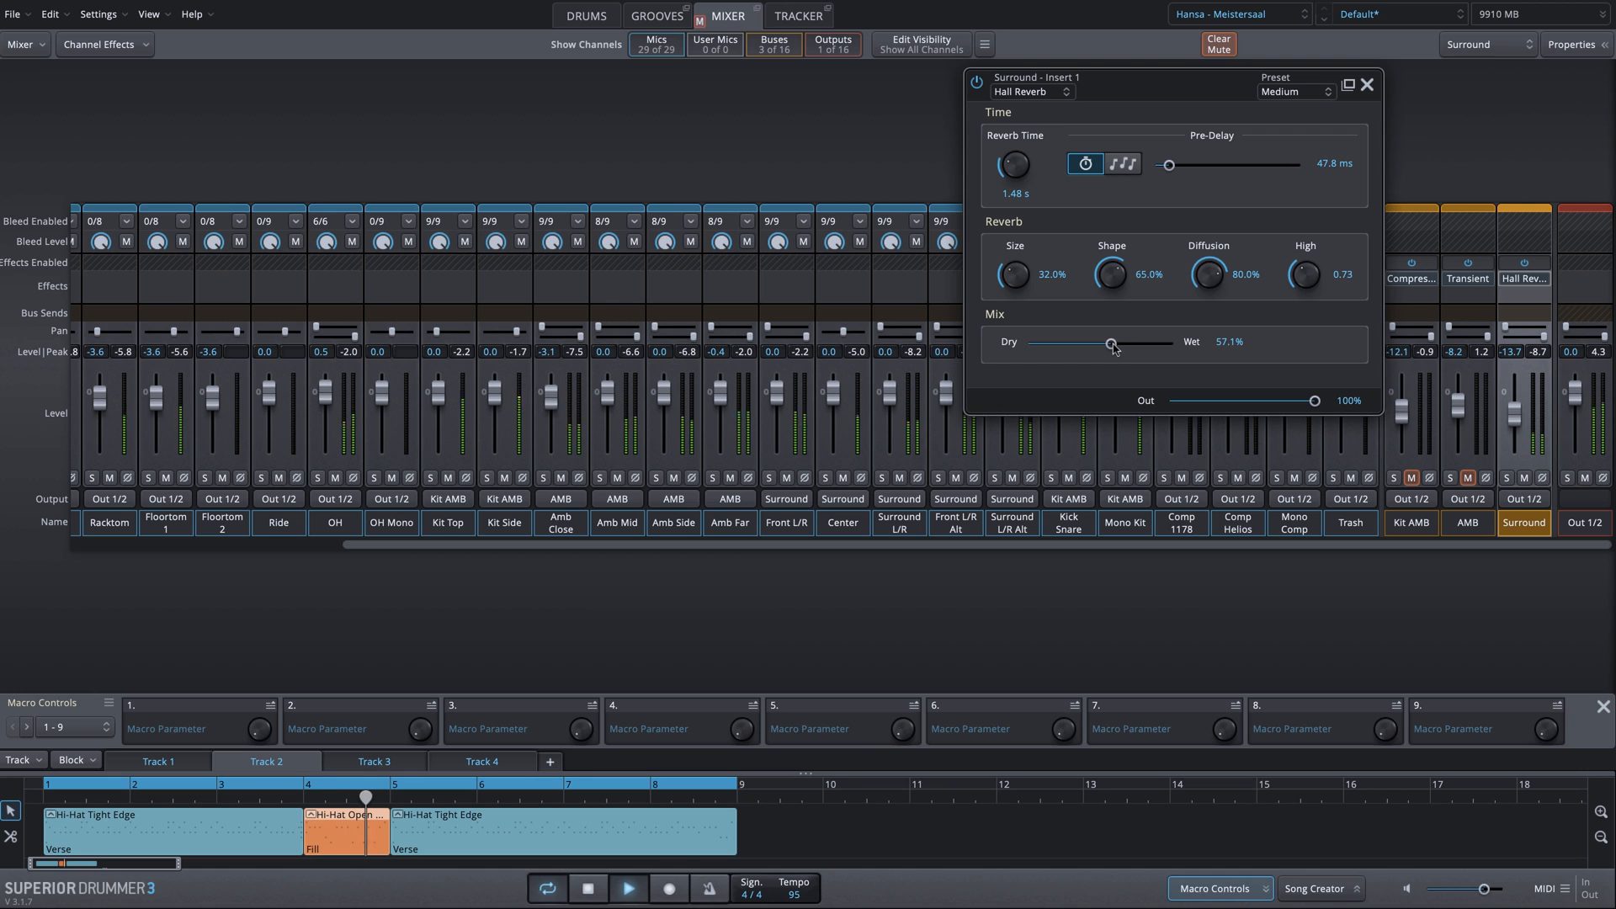
- Audition the Surround Hall Reverb fully wet, then settle its mix at about 63.3% wet, stop playback and close the effect
drag(1111, 343, 1191, 359)
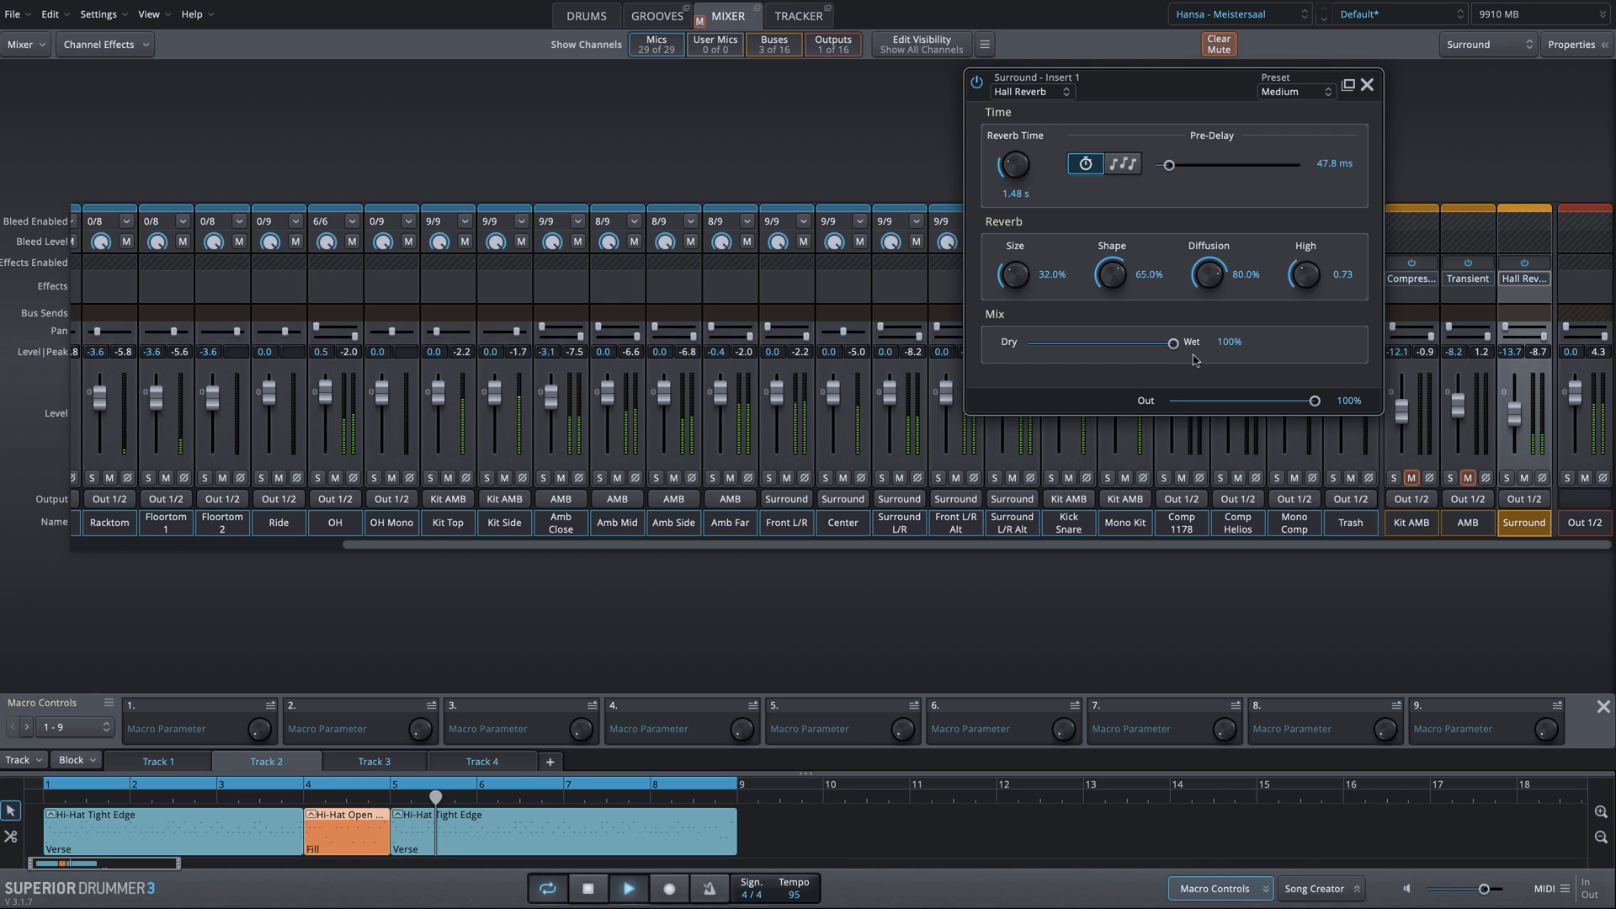
drag(1194, 355, 1124, 357)
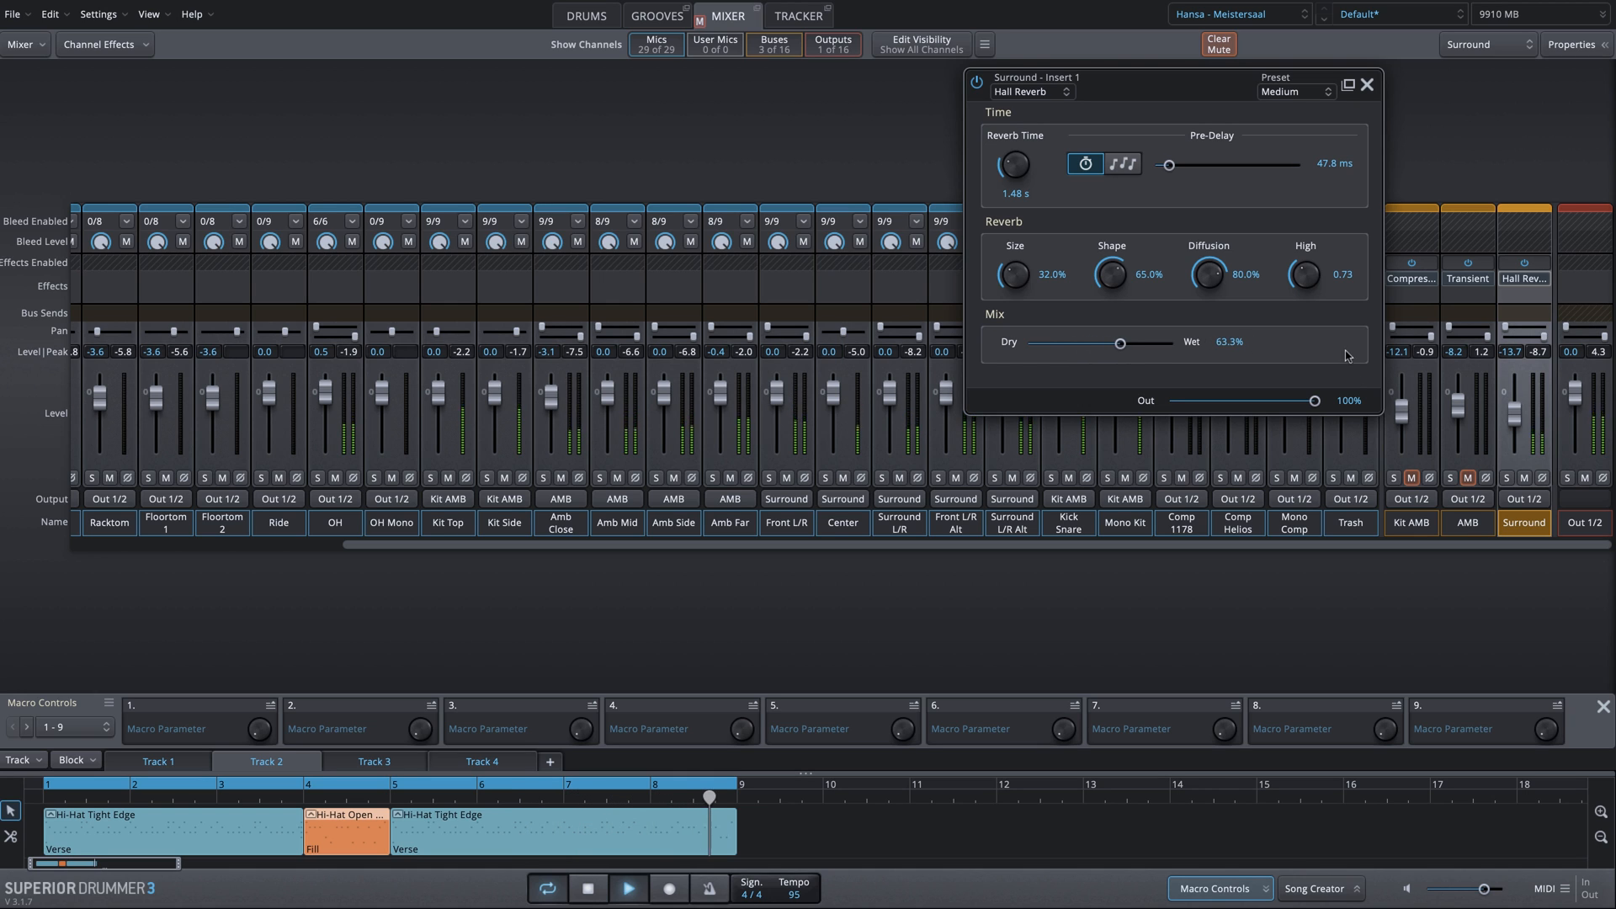
key(space)
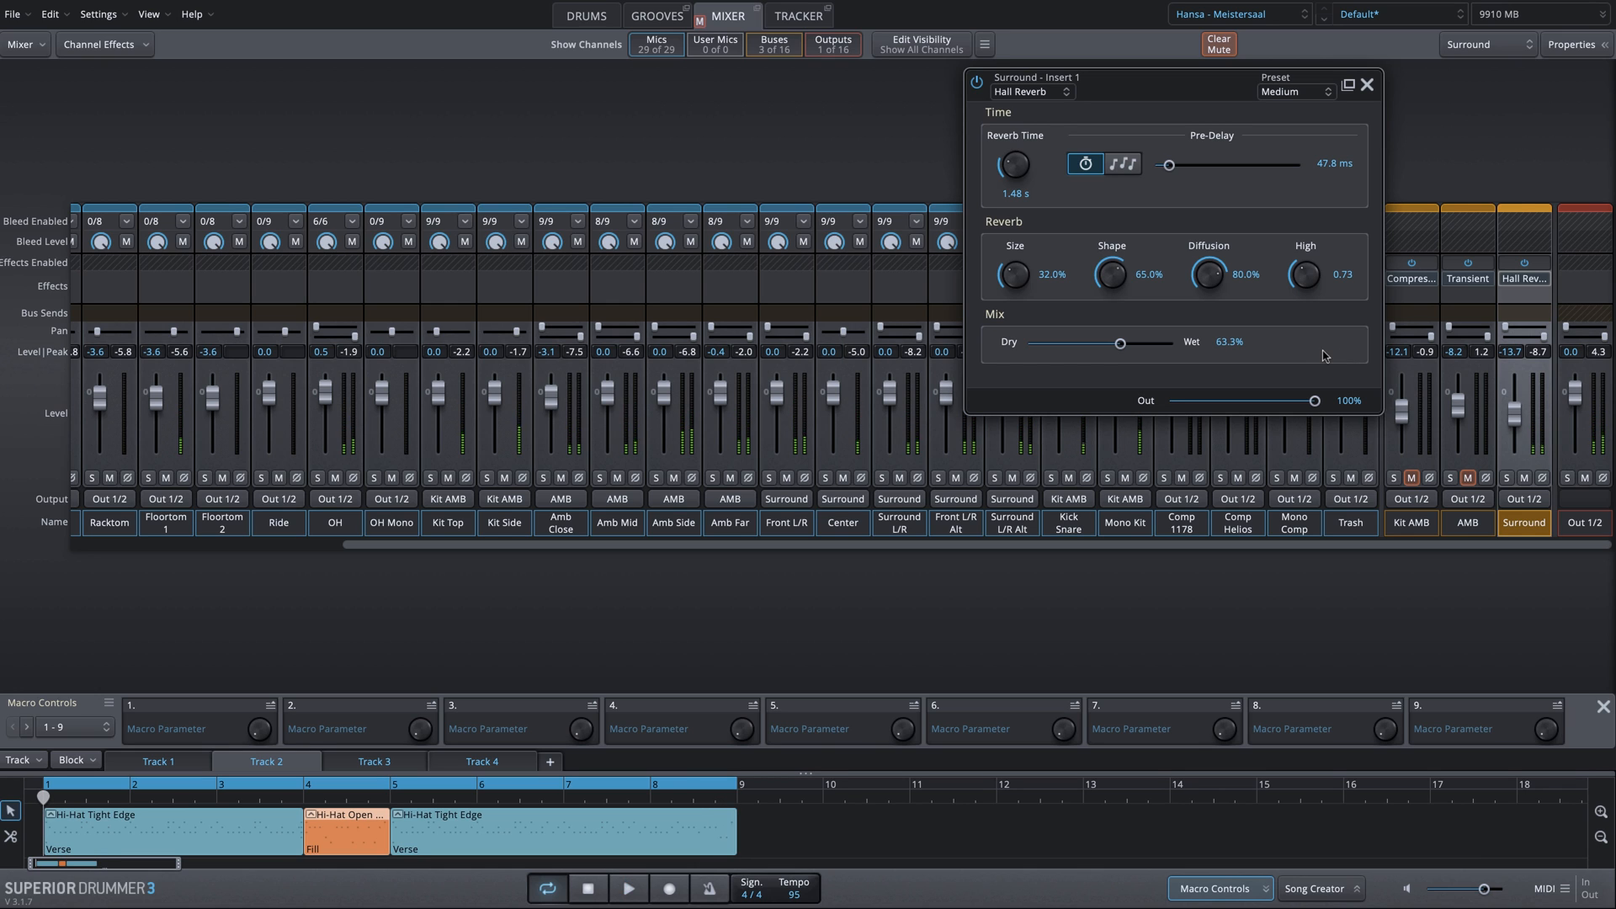
click(1368, 86)
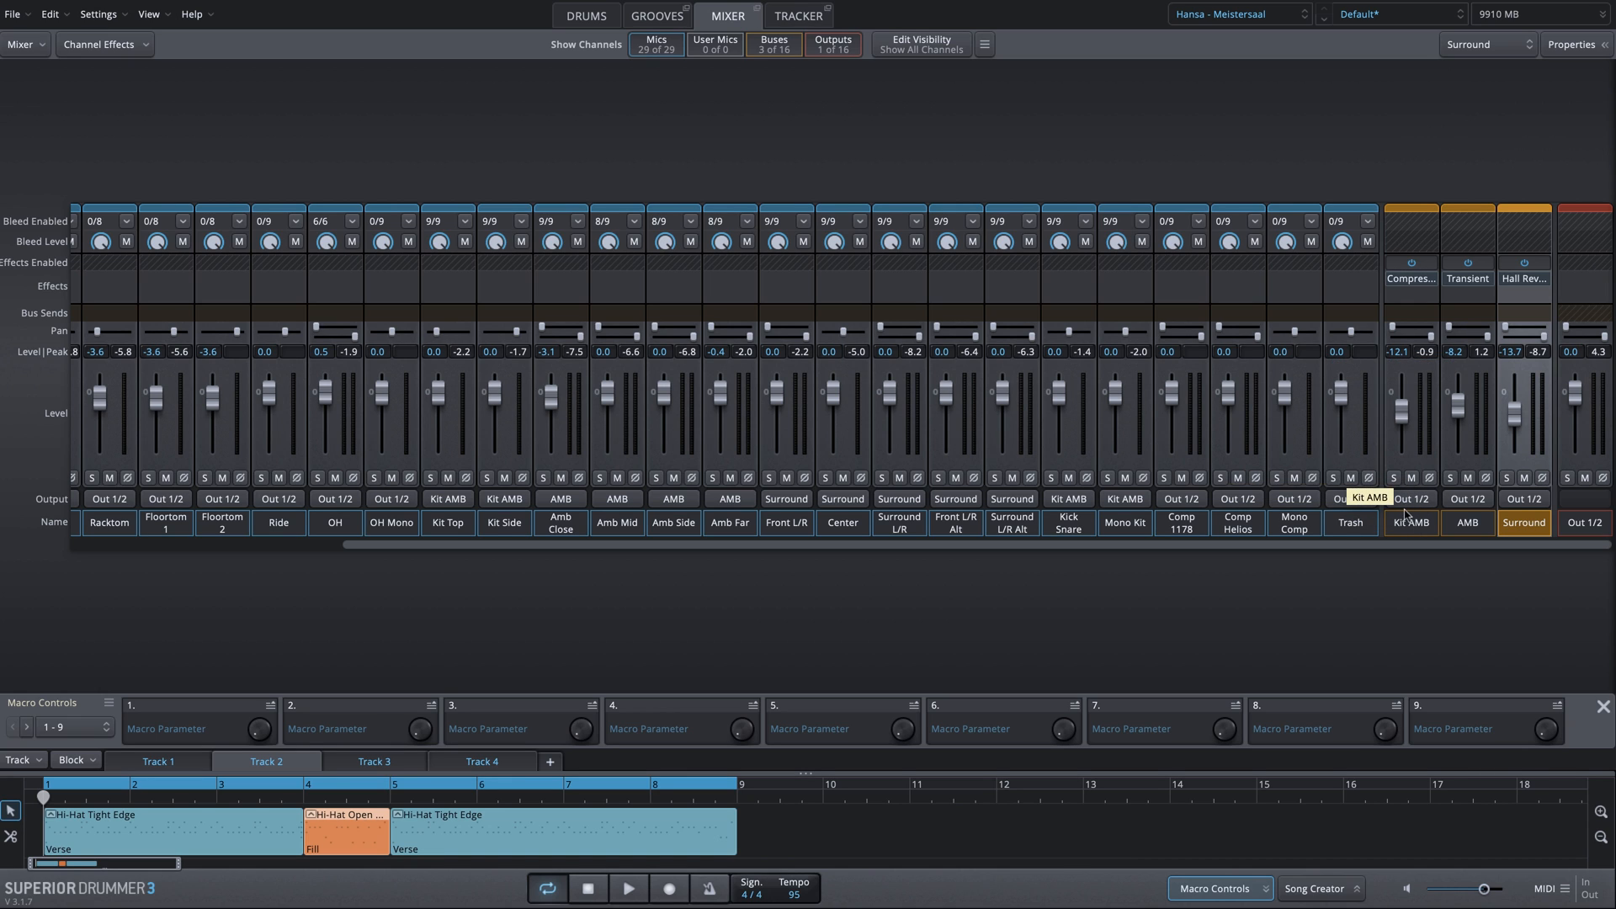
- During playback, set Kit AMB to about -19.0, AMB to -15.8 and Surround to -11.9, and reduce the Hall Reverb to about 44% wet
key(space)
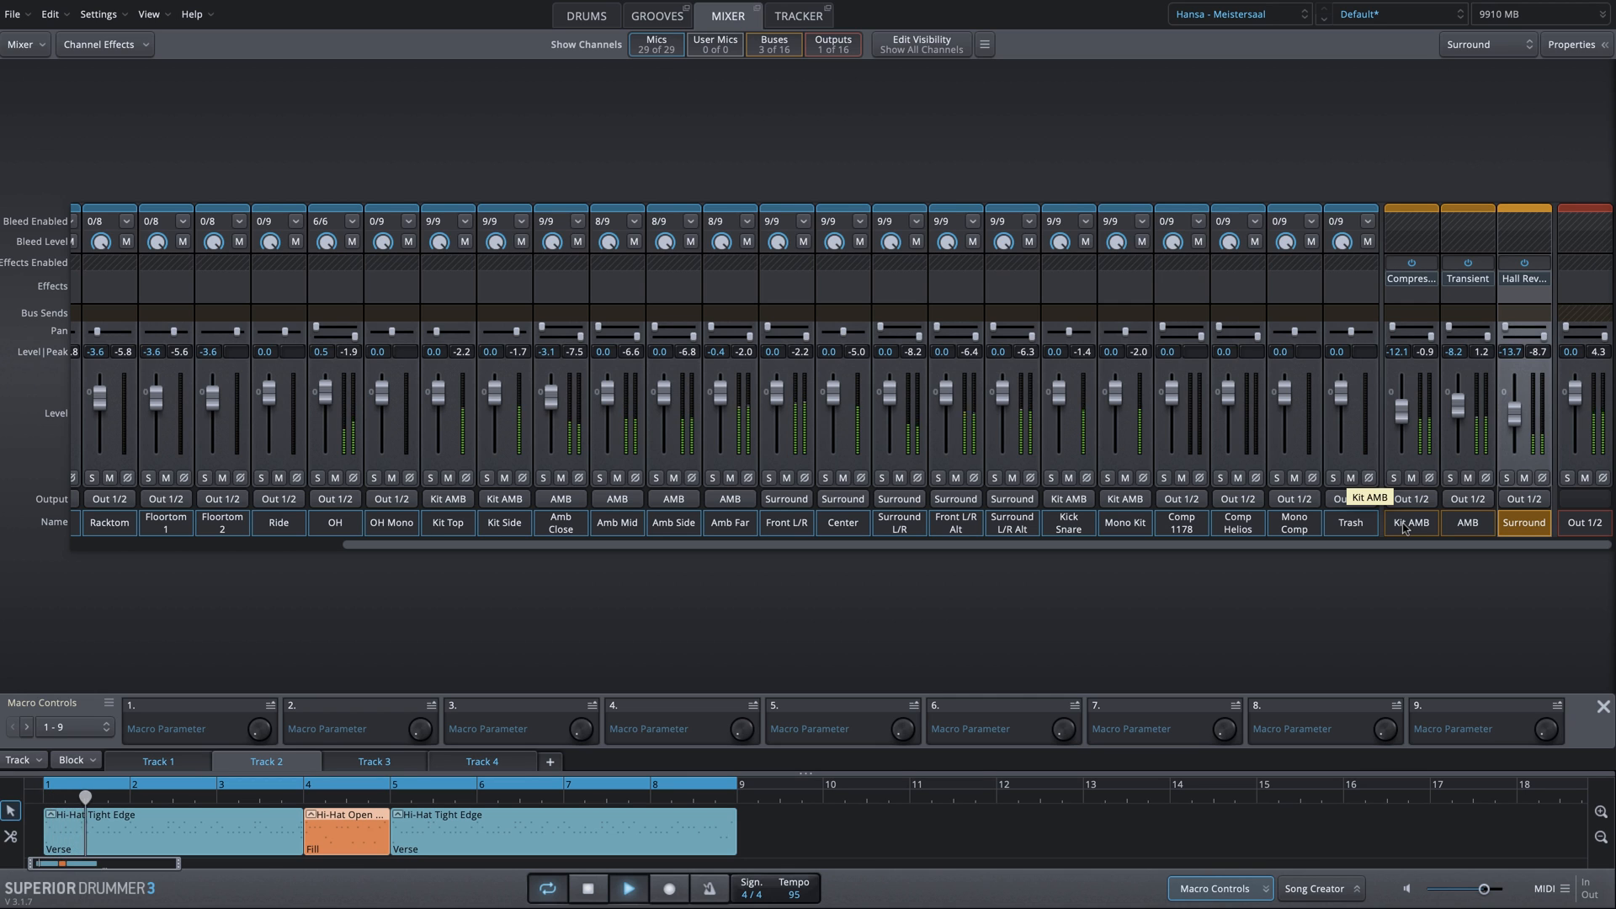
drag(1458, 406, 1404, 427)
drag(1518, 421, 1520, 424)
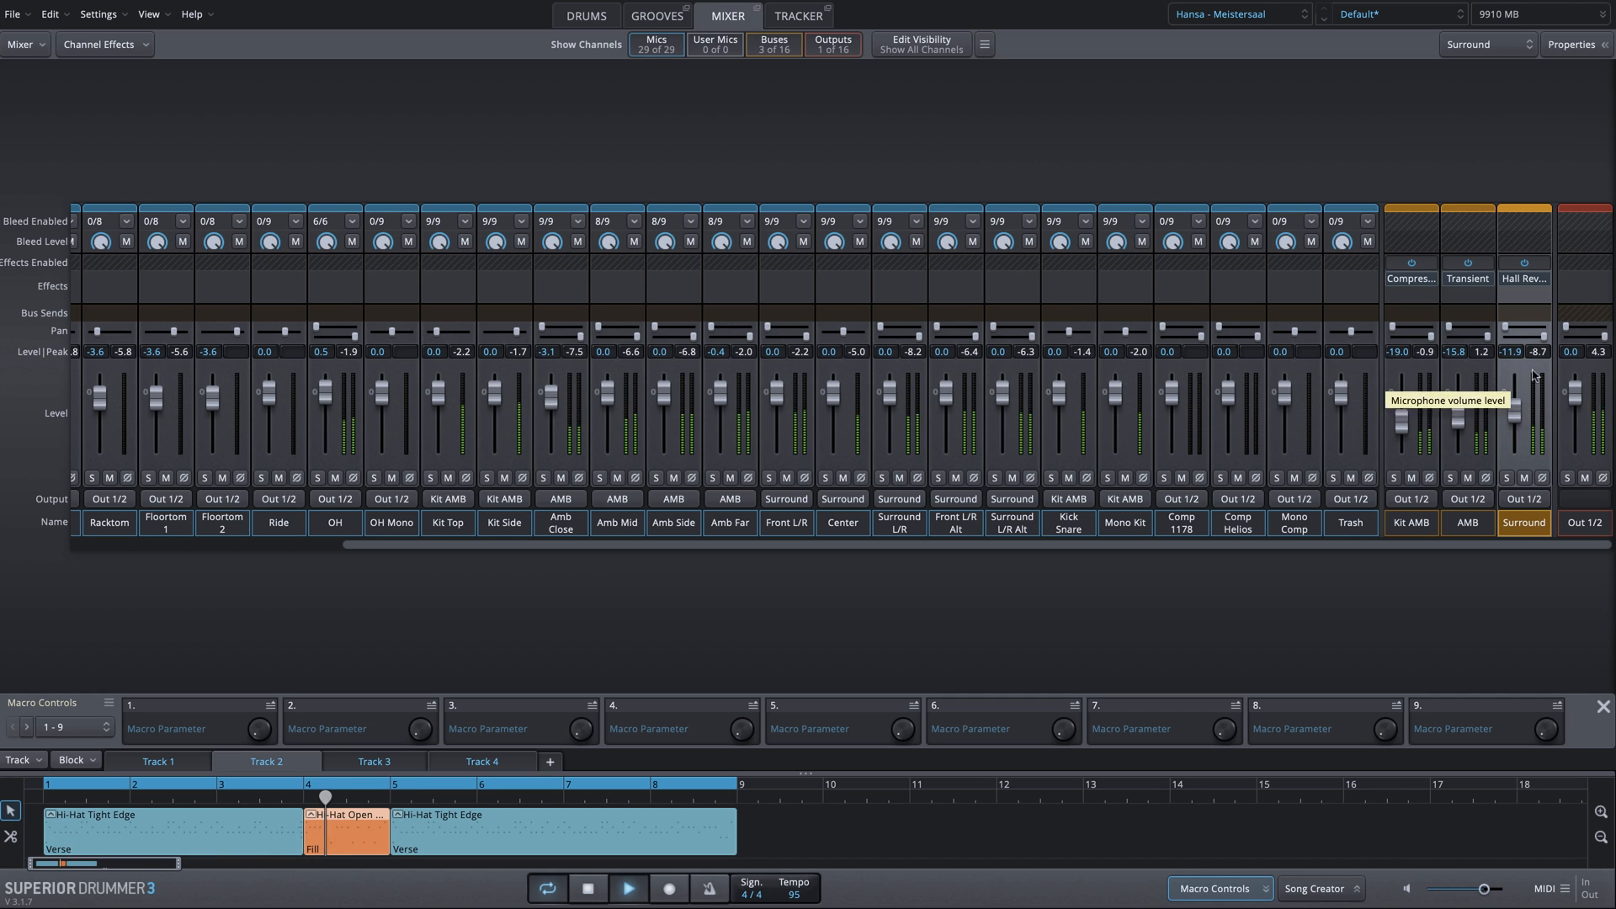
click(1526, 283)
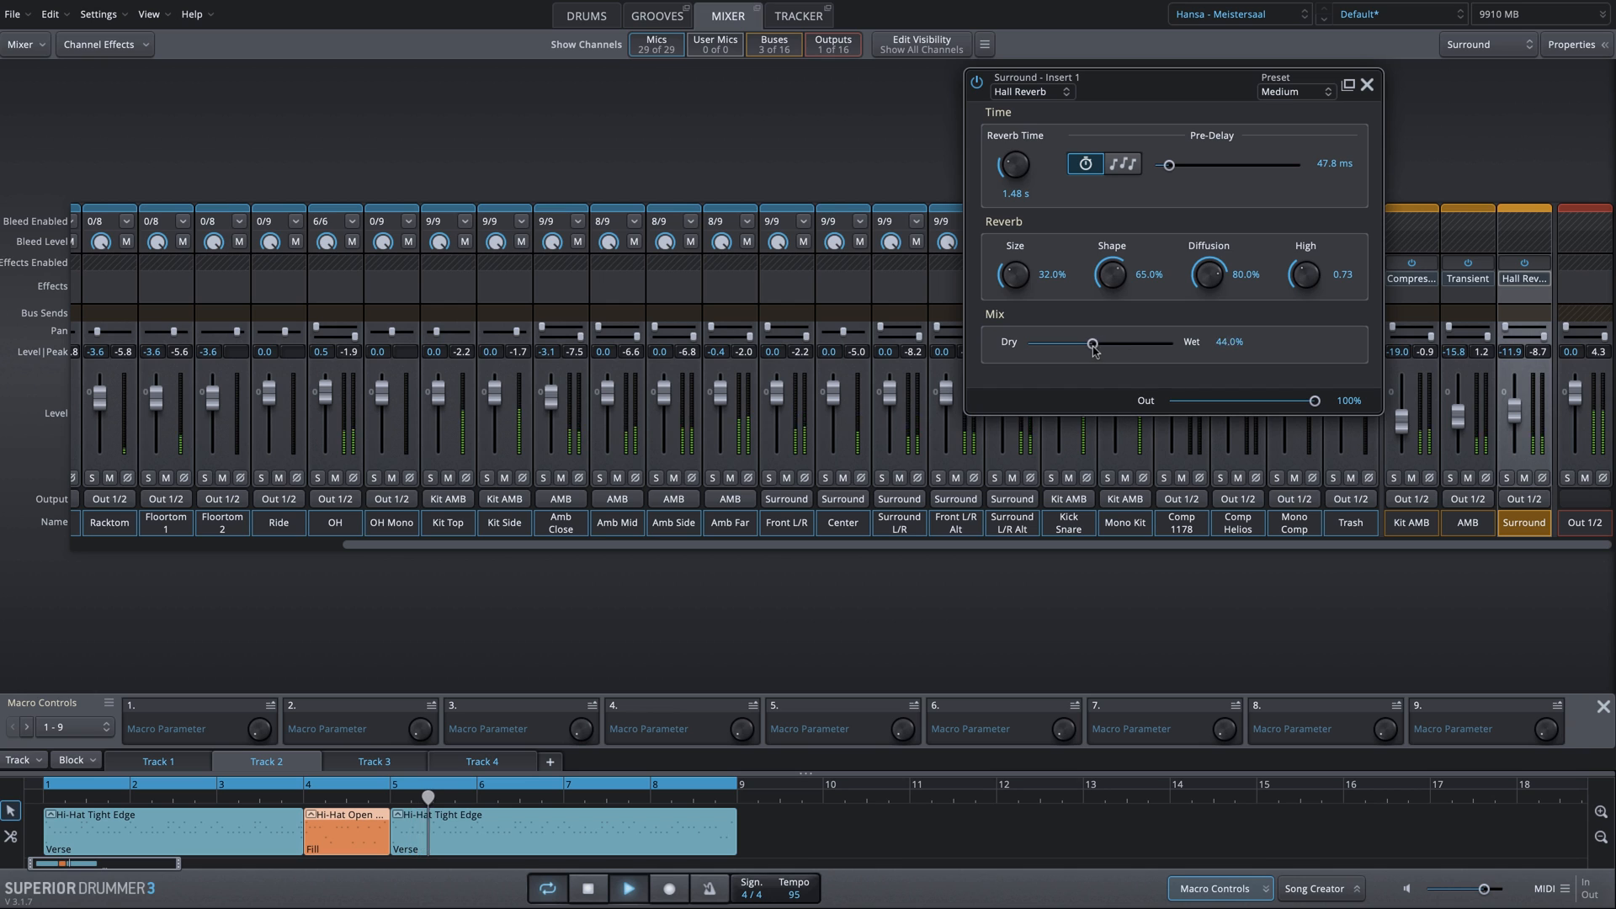
click(1367, 85)
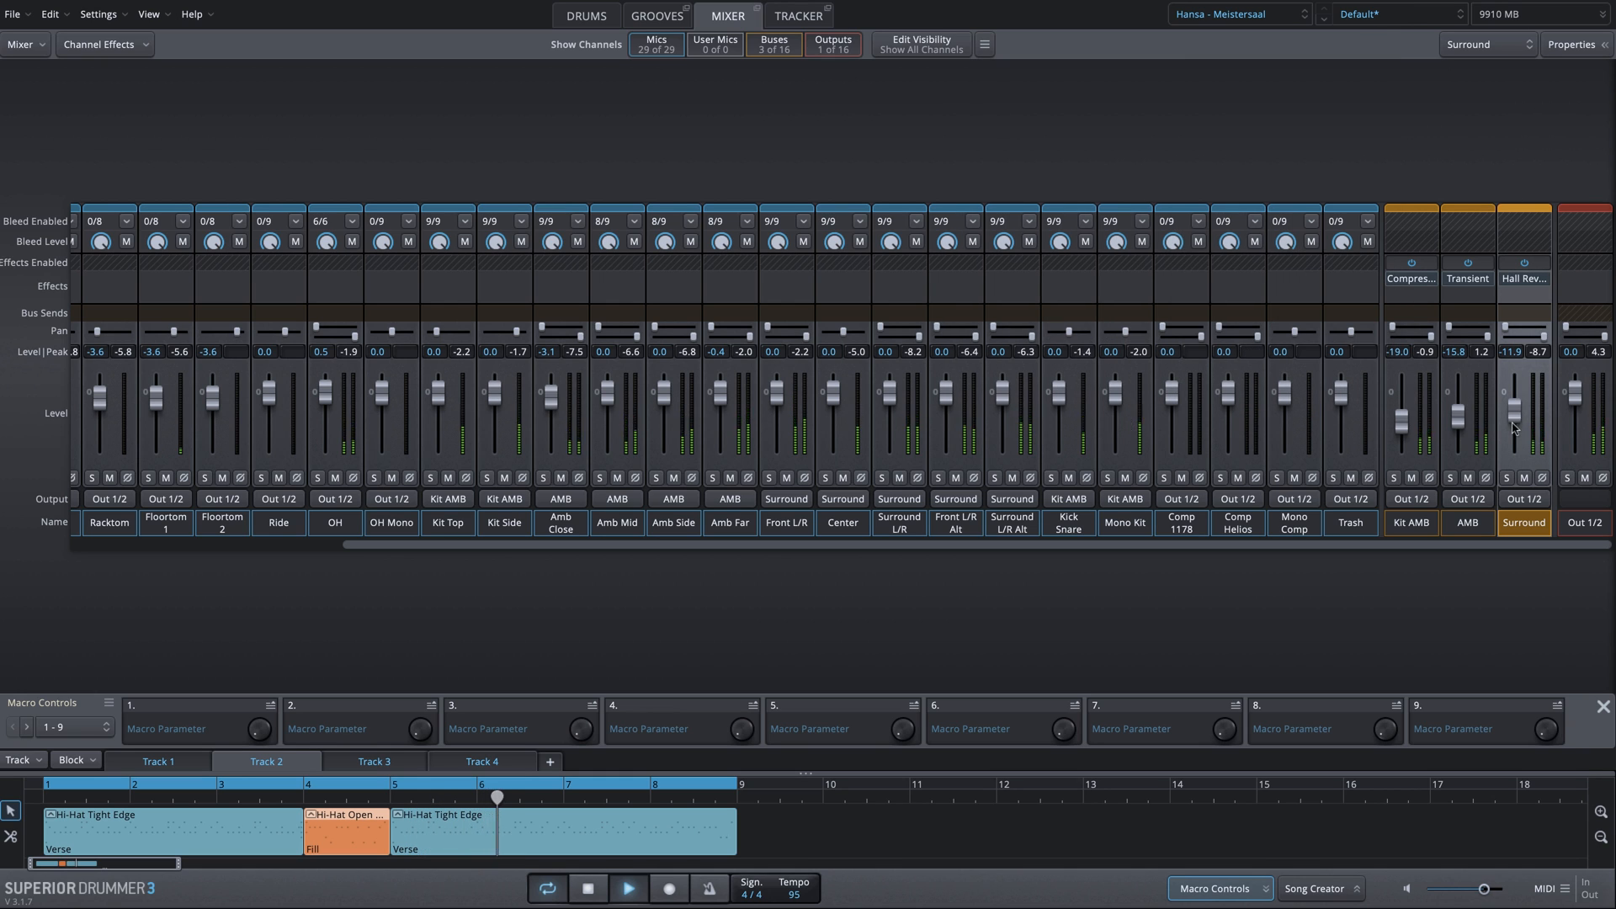
- Rebalance the bus levels to about -11.9 for Kit AMB, -15.4 for AMB and -16.3 for Surround
drag(1403, 424, 1403, 414)
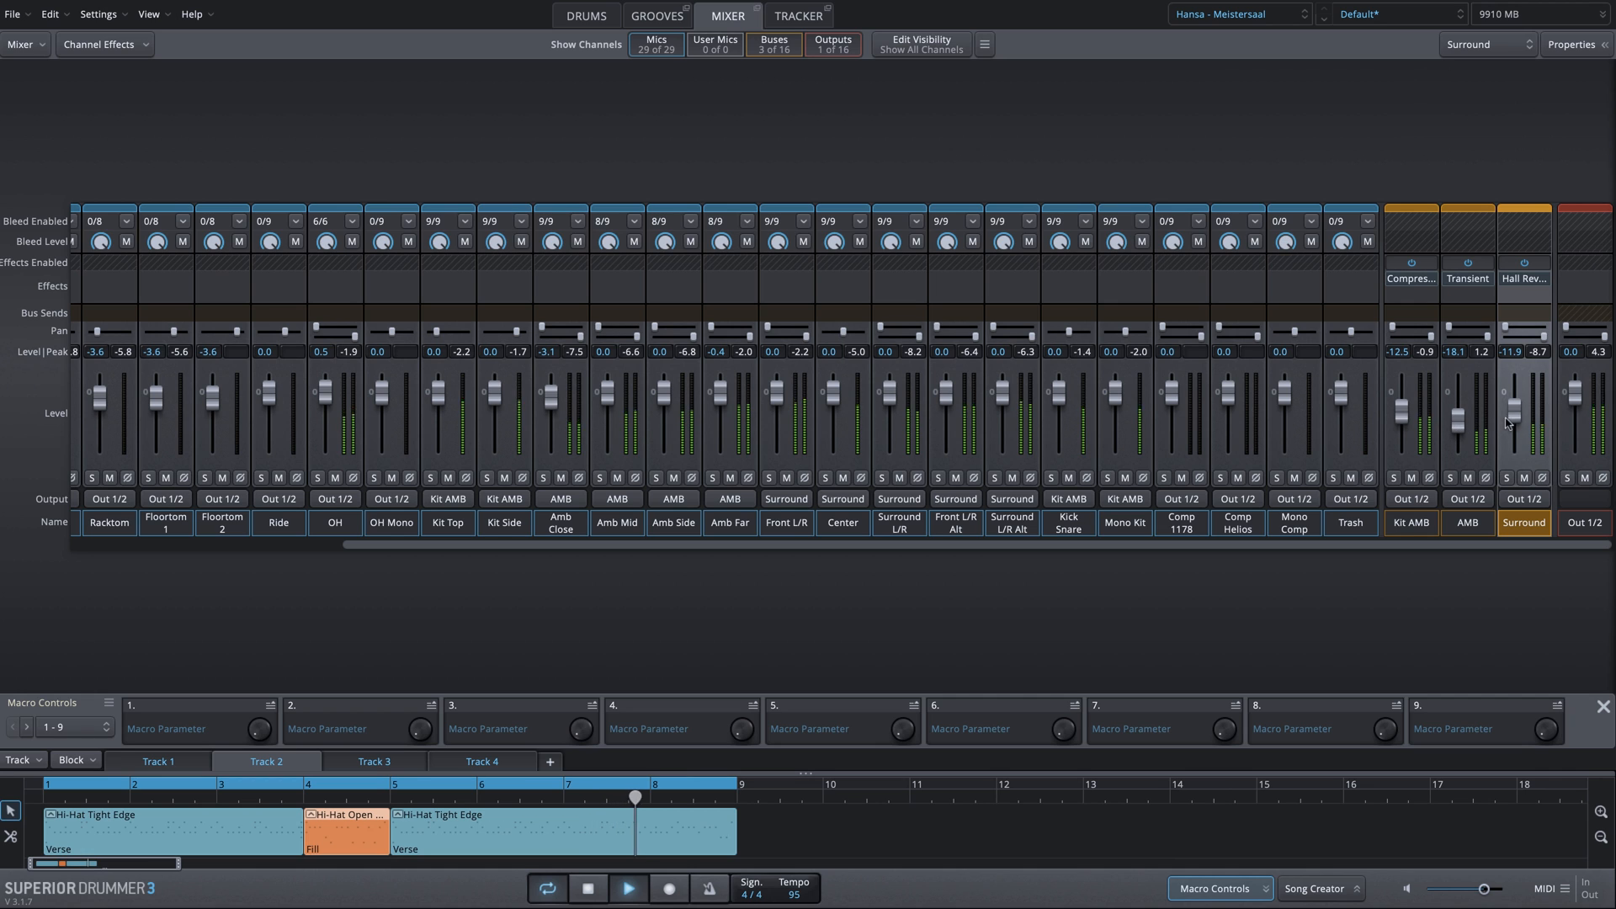
drag(1509, 423, 1514, 424)
drag(1401, 416, 1402, 414)
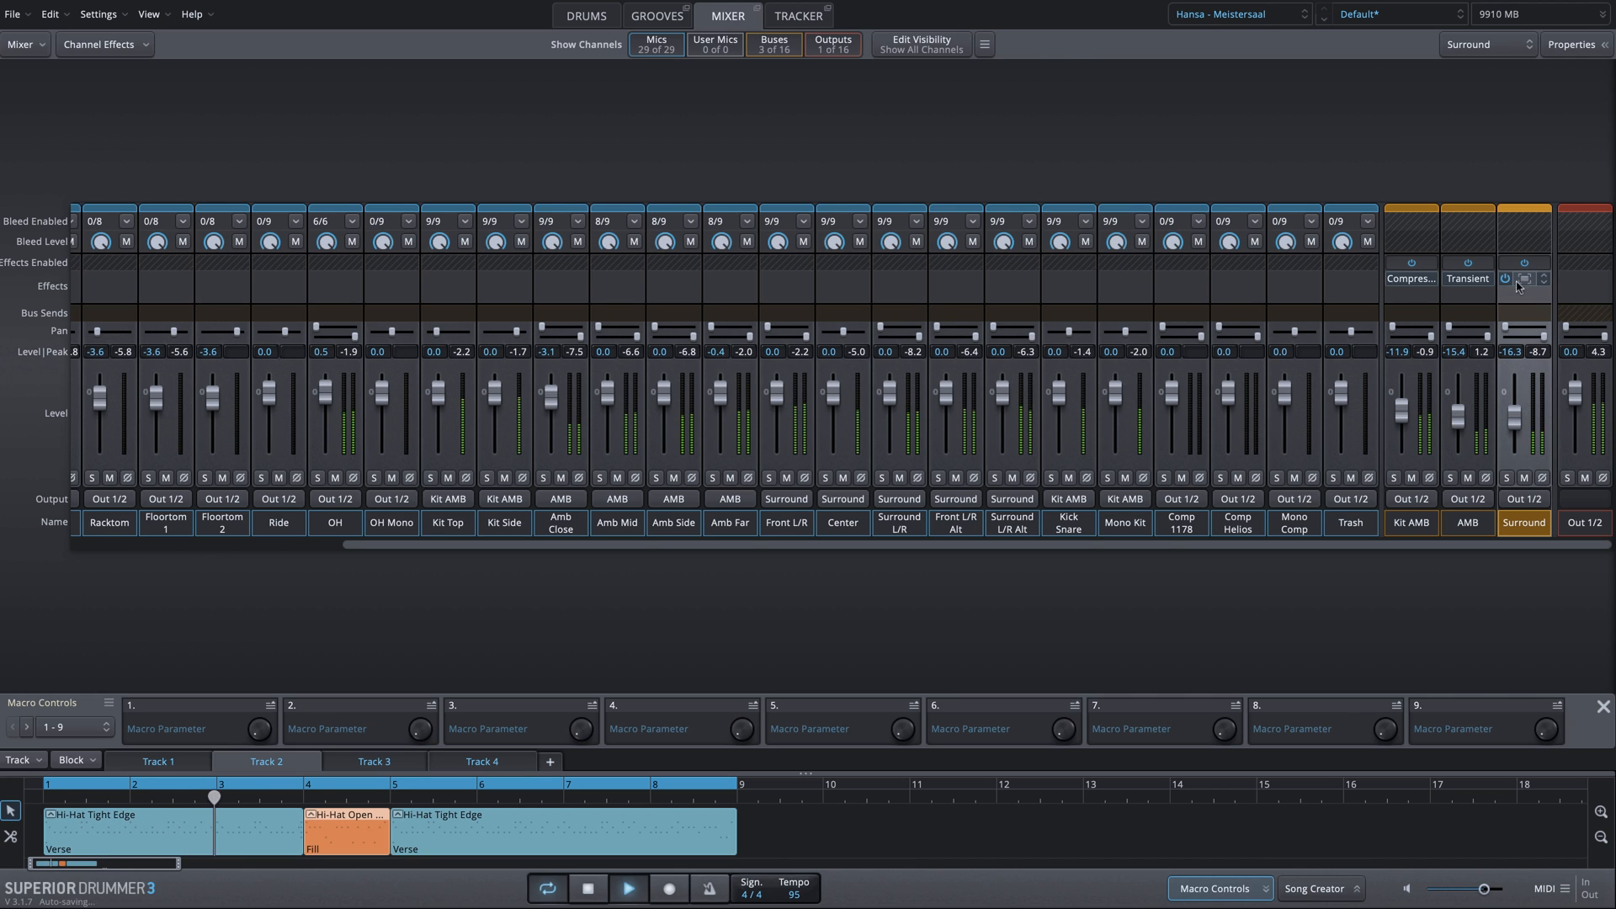
- Make the Surround bus's Hall Reverb mix slightly wetter and close the effect
click(1525, 279)
mouse_move(1085, 348)
mouse_down()
mouse_move(1288, 374)
mouse_move(1100, 349)
mouse_up()
click(1365, 85)
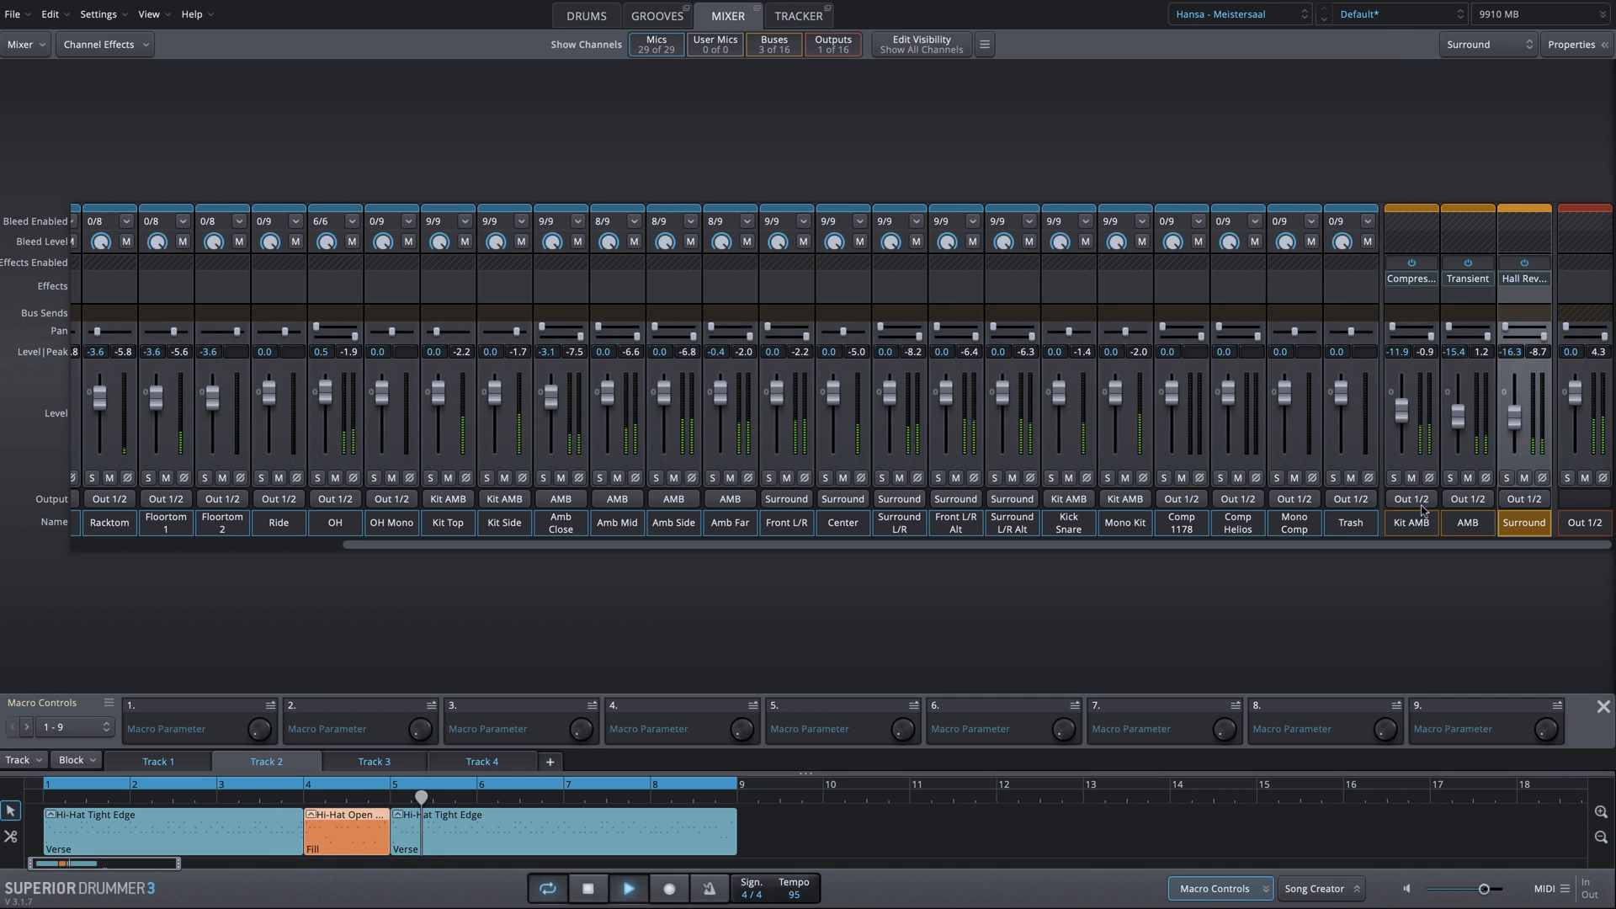
- Select all three buses, compare the mix with them muted, and lower them together to about -13.6, -17.1 and -18.0
drag(1414, 455, 1520, 458)
click(1469, 479)
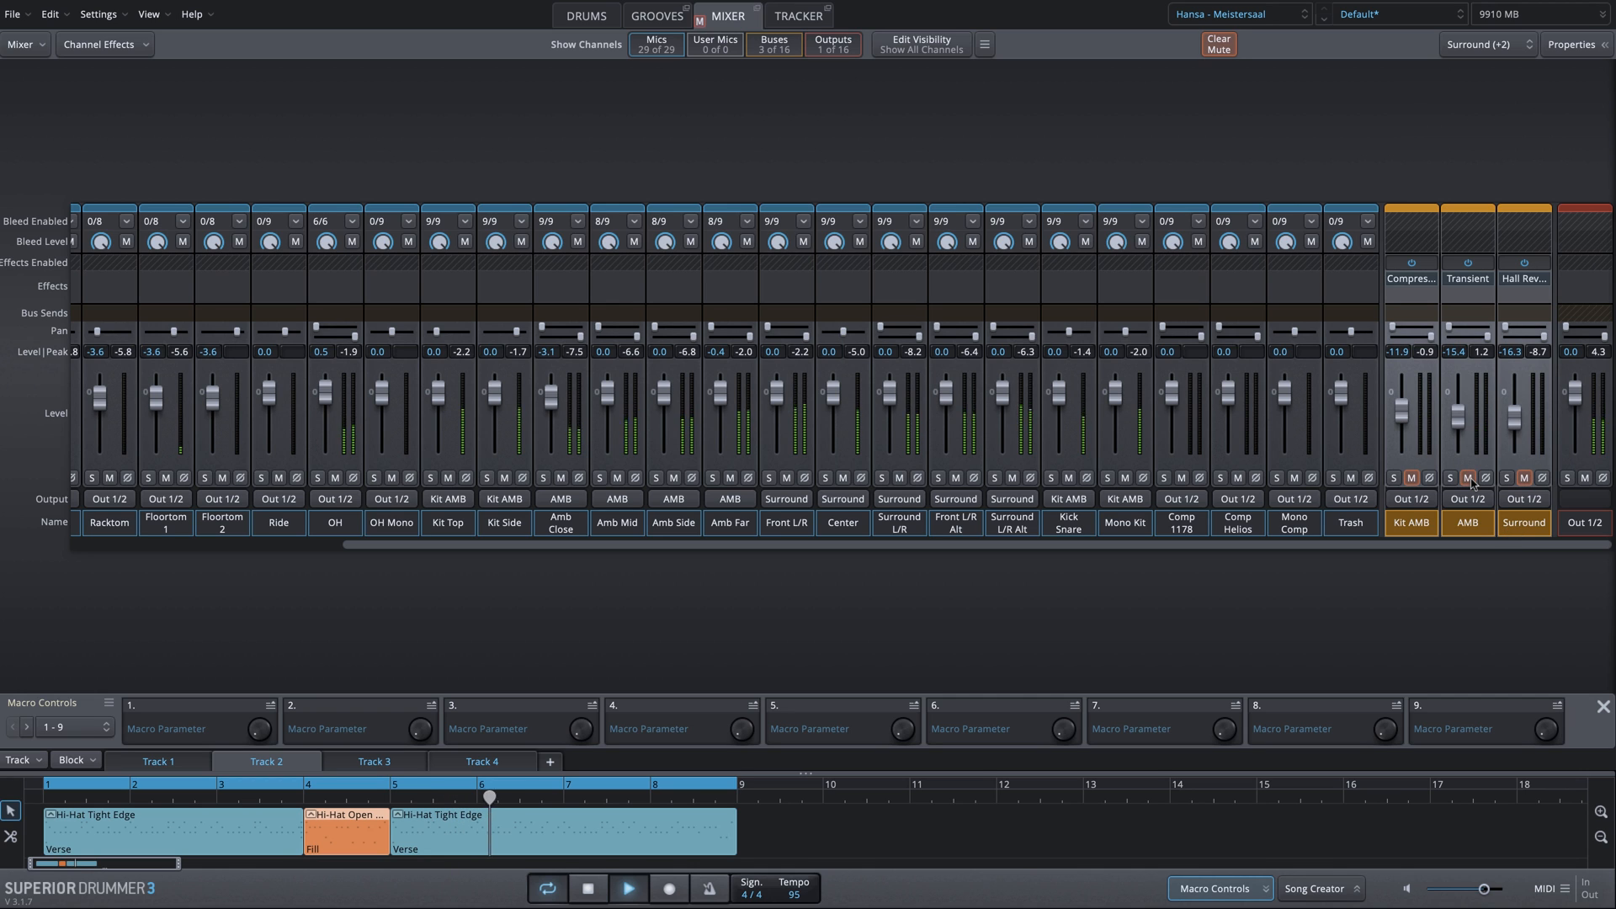
click(1469, 479)
drag(1458, 415, 1458, 419)
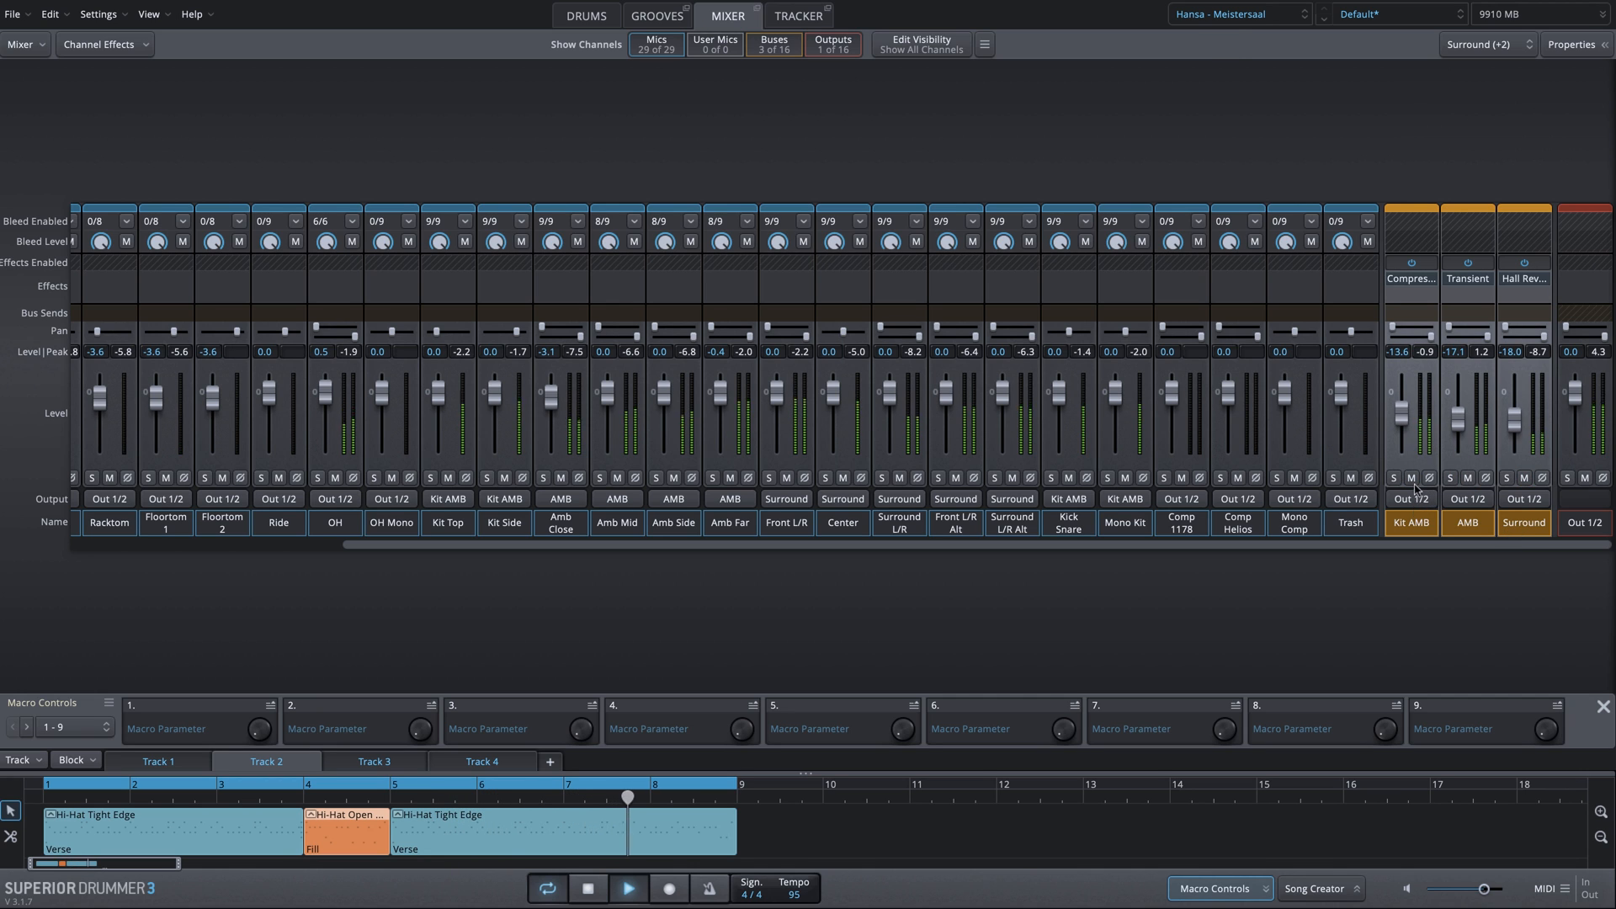
- Reduce the selection to Kit AMB and compare the mix with Surround and AMB muted in turn
click(1418, 521)
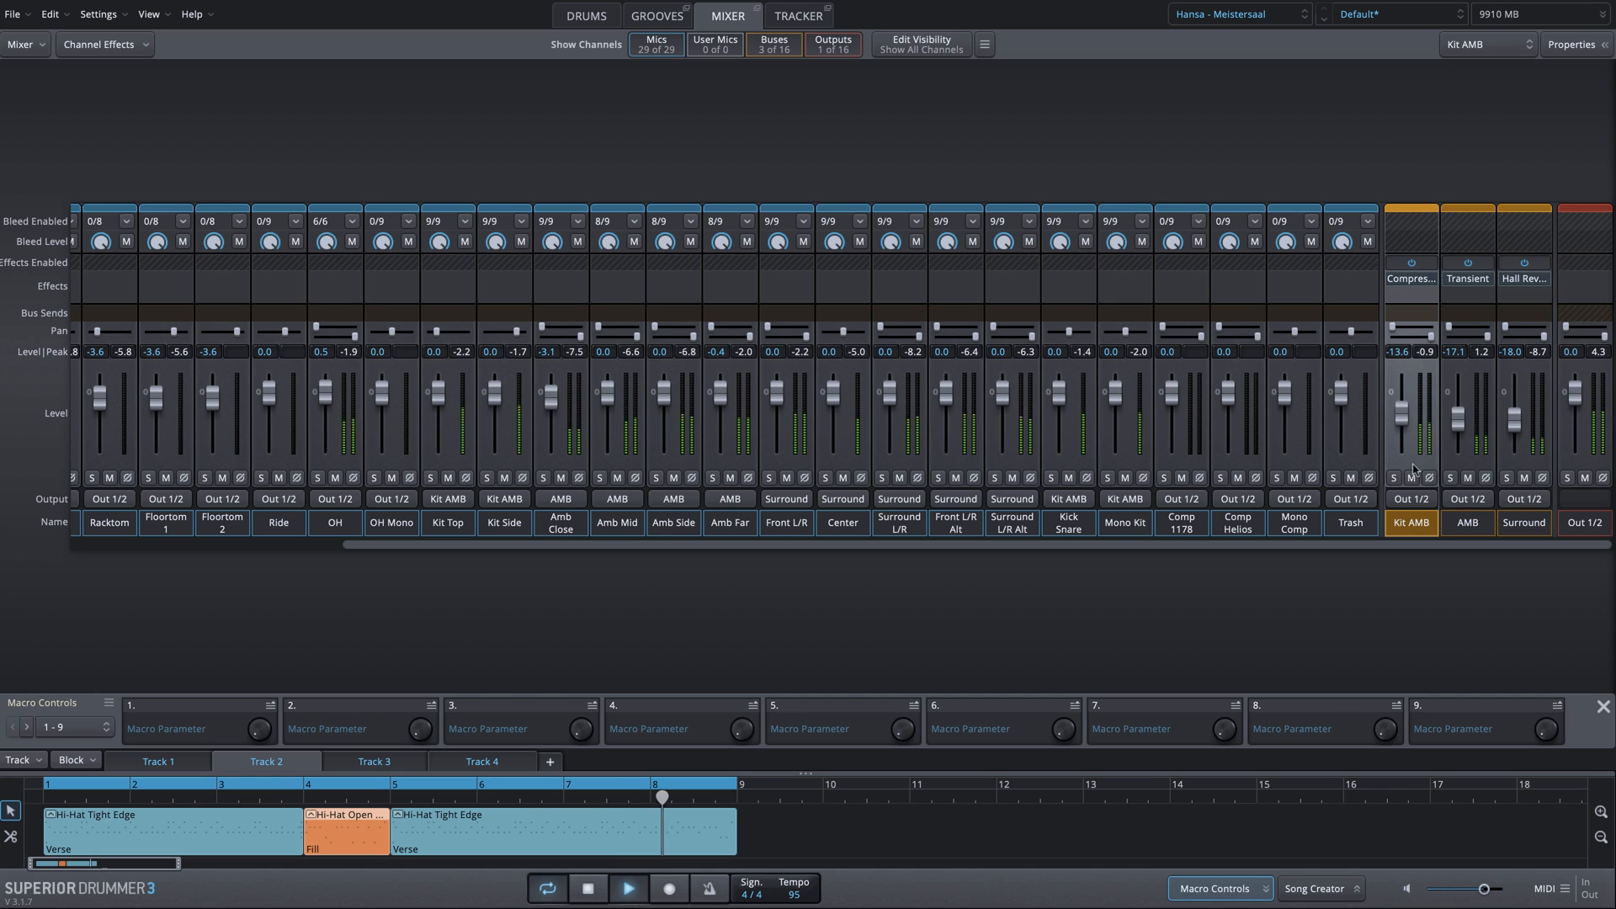
click(1525, 478)
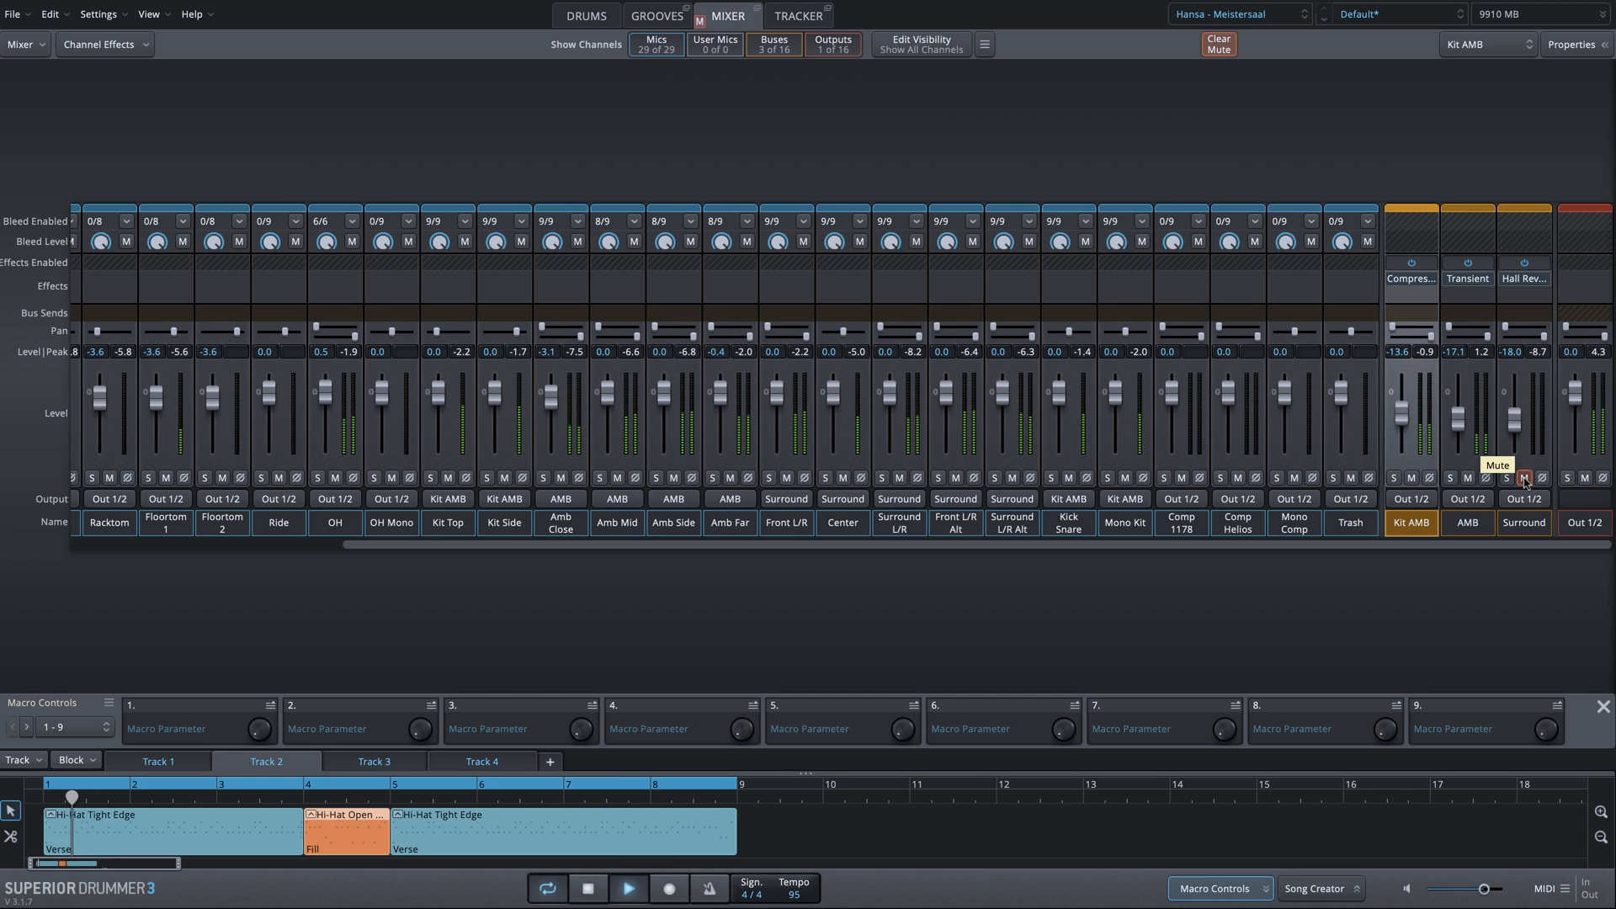
click(1525, 479)
click(1468, 478)
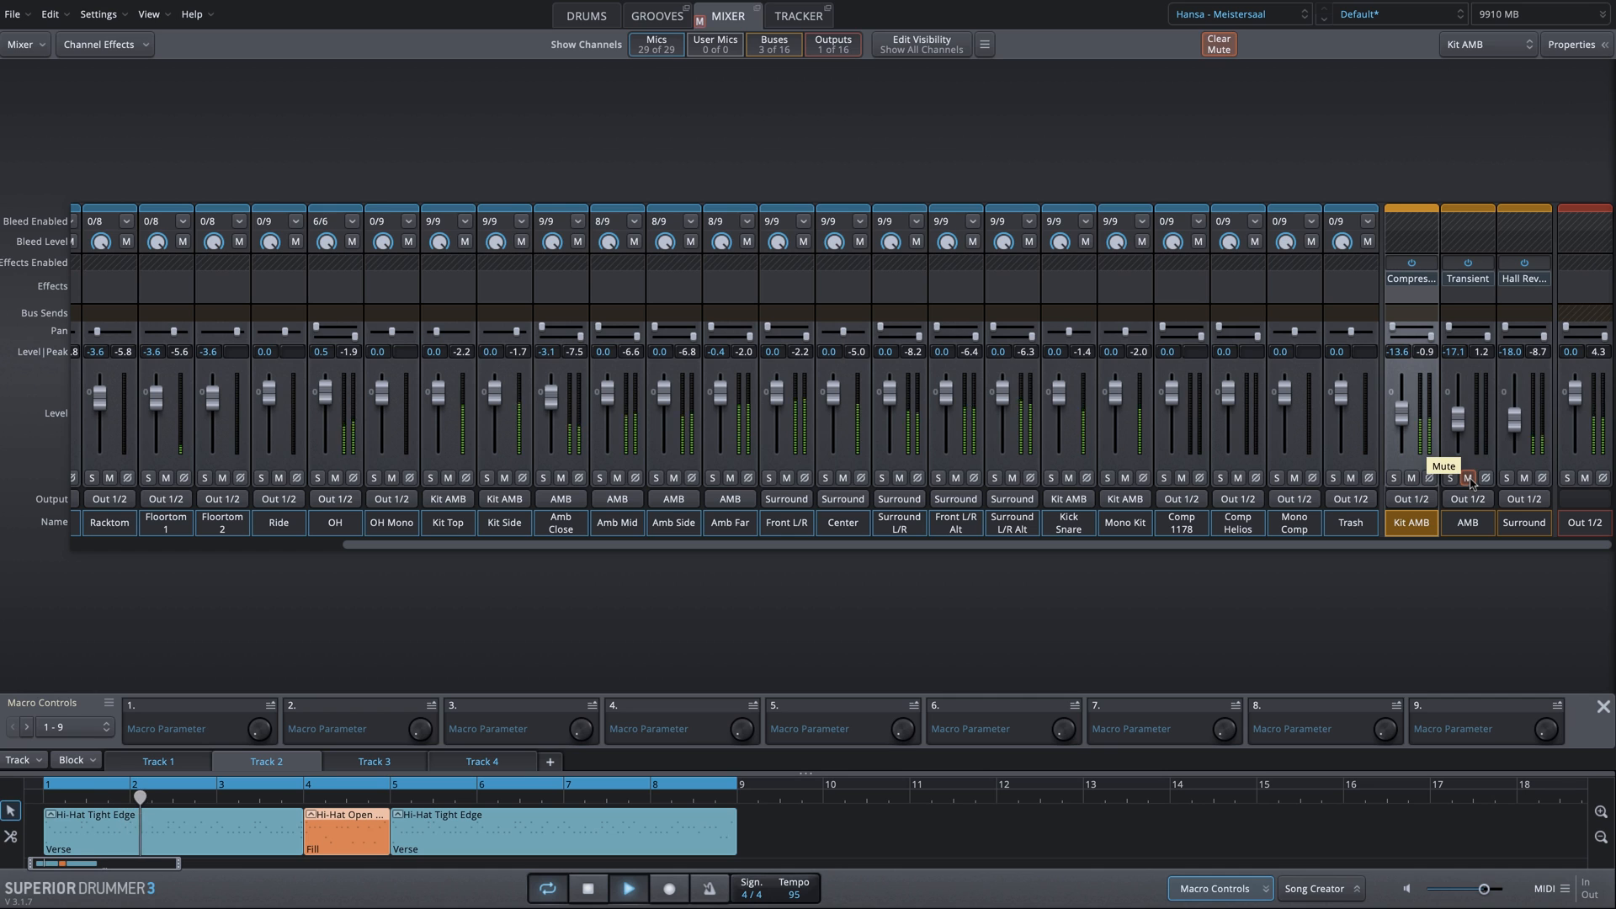
click(1468, 478)
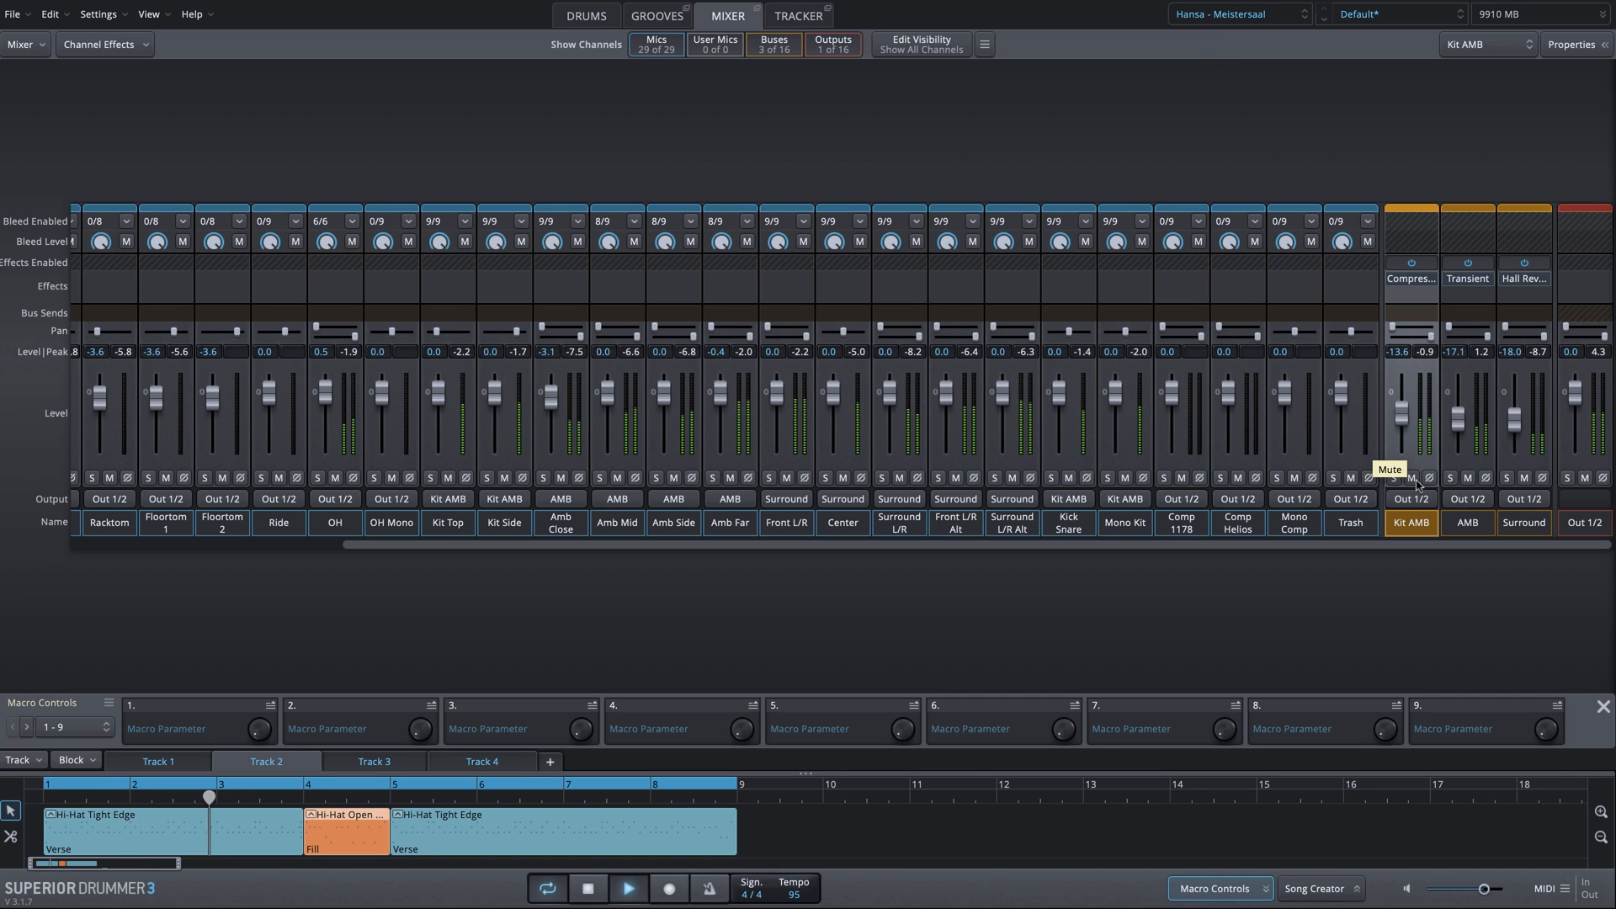
- Compare the mix with Kit AMB and AMB muted in turn, setting Kit AMB to about -18.1 and AMB to about -13.5
click(1411, 478)
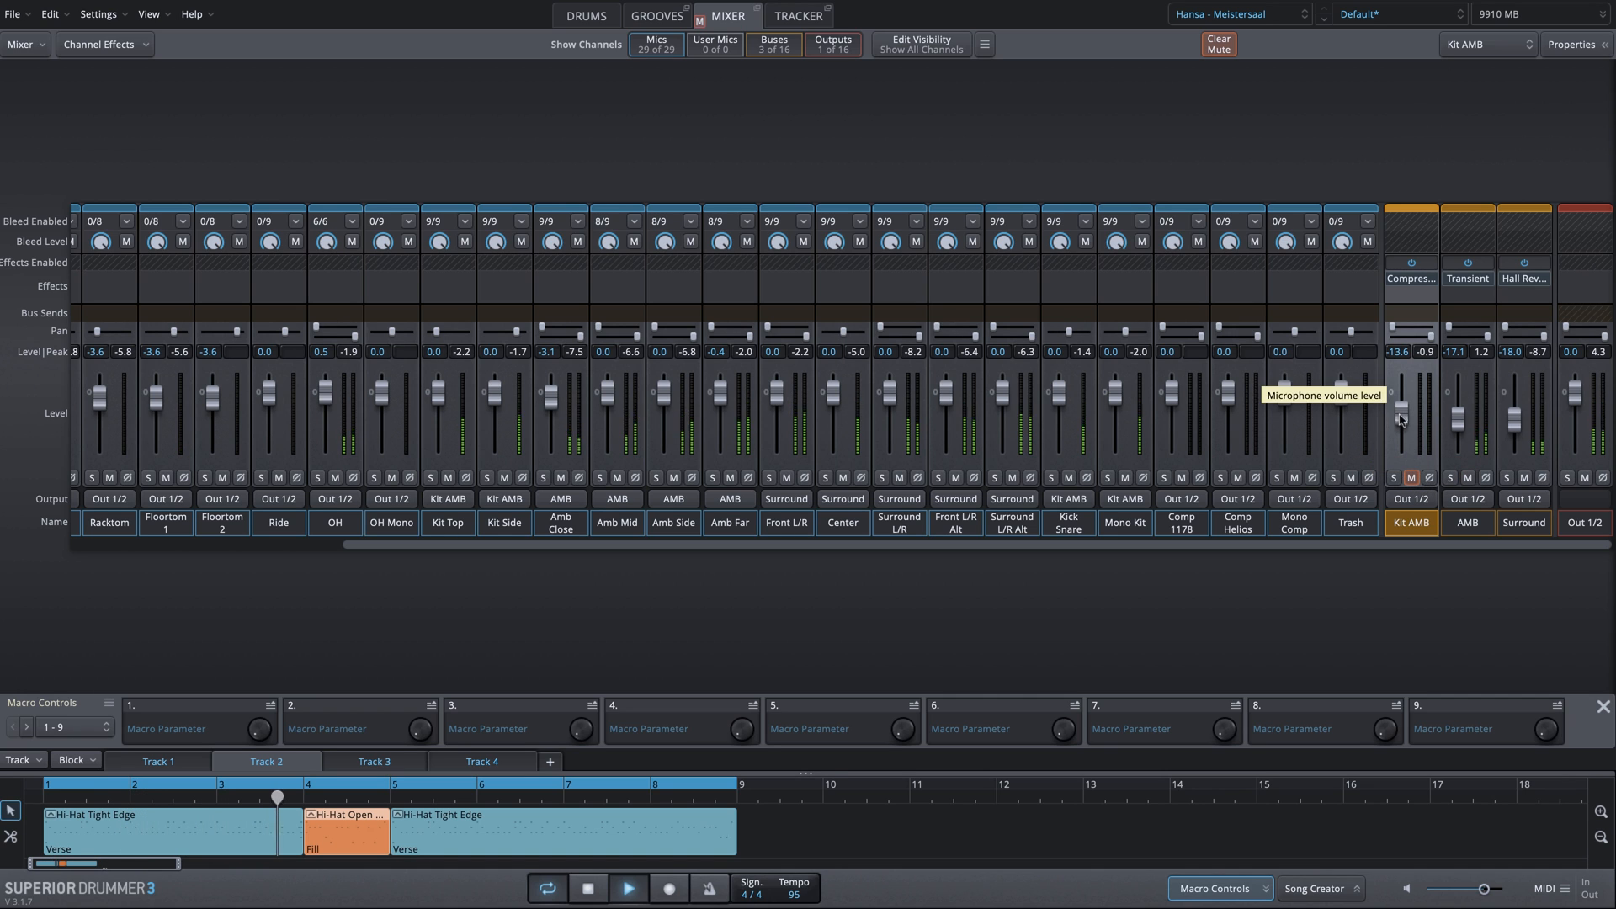
drag(1401, 412, 1403, 438)
click(1411, 478)
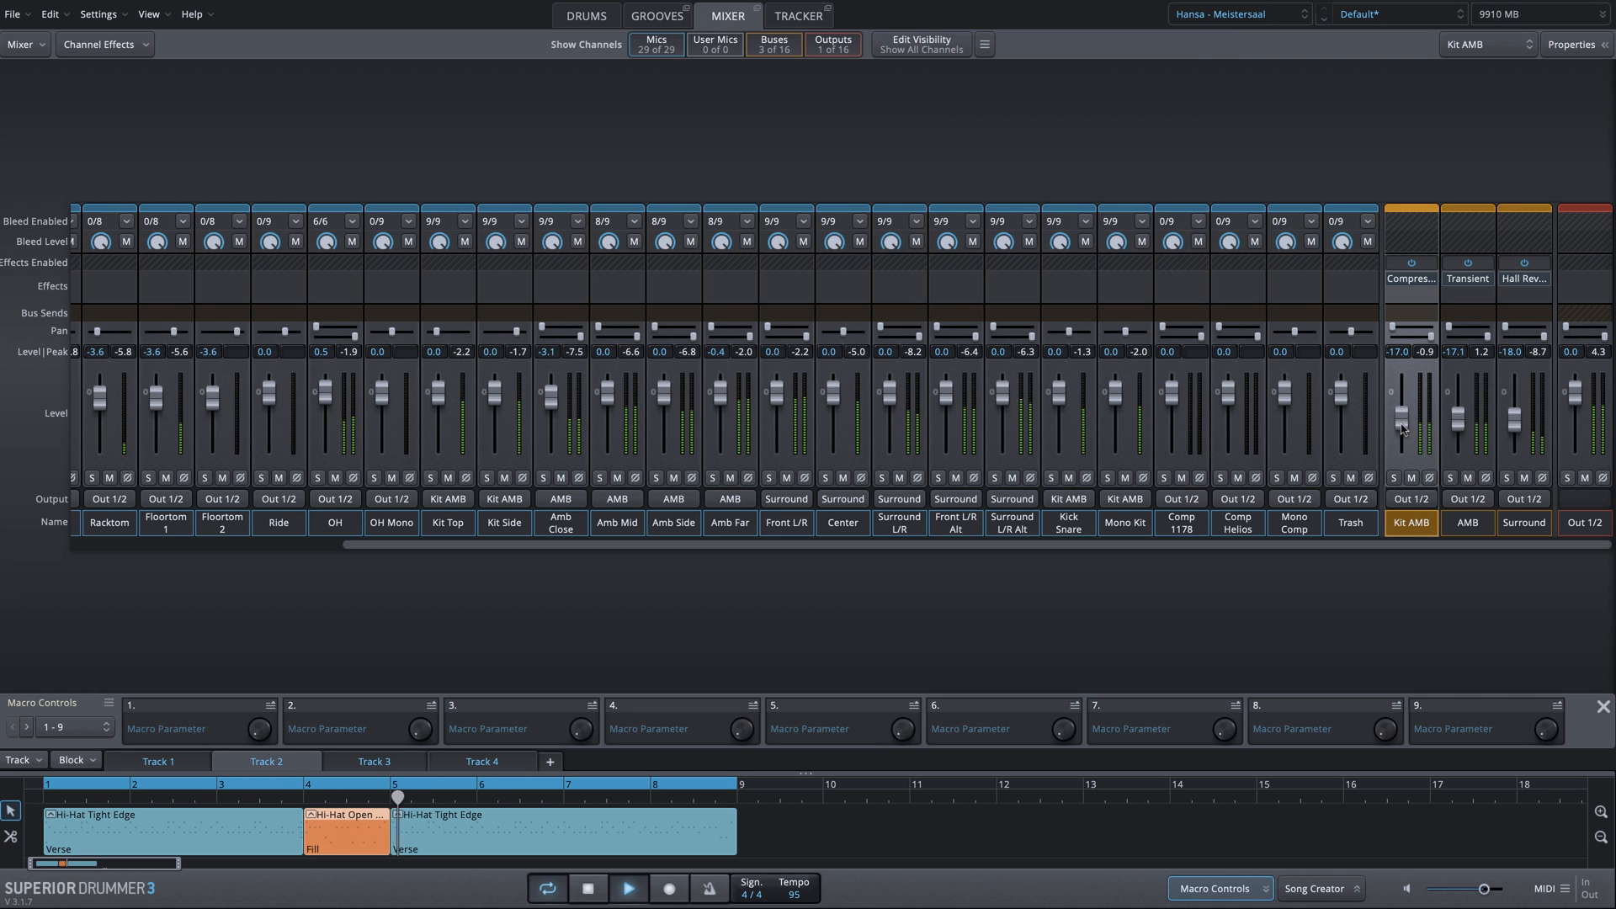
click(1468, 478)
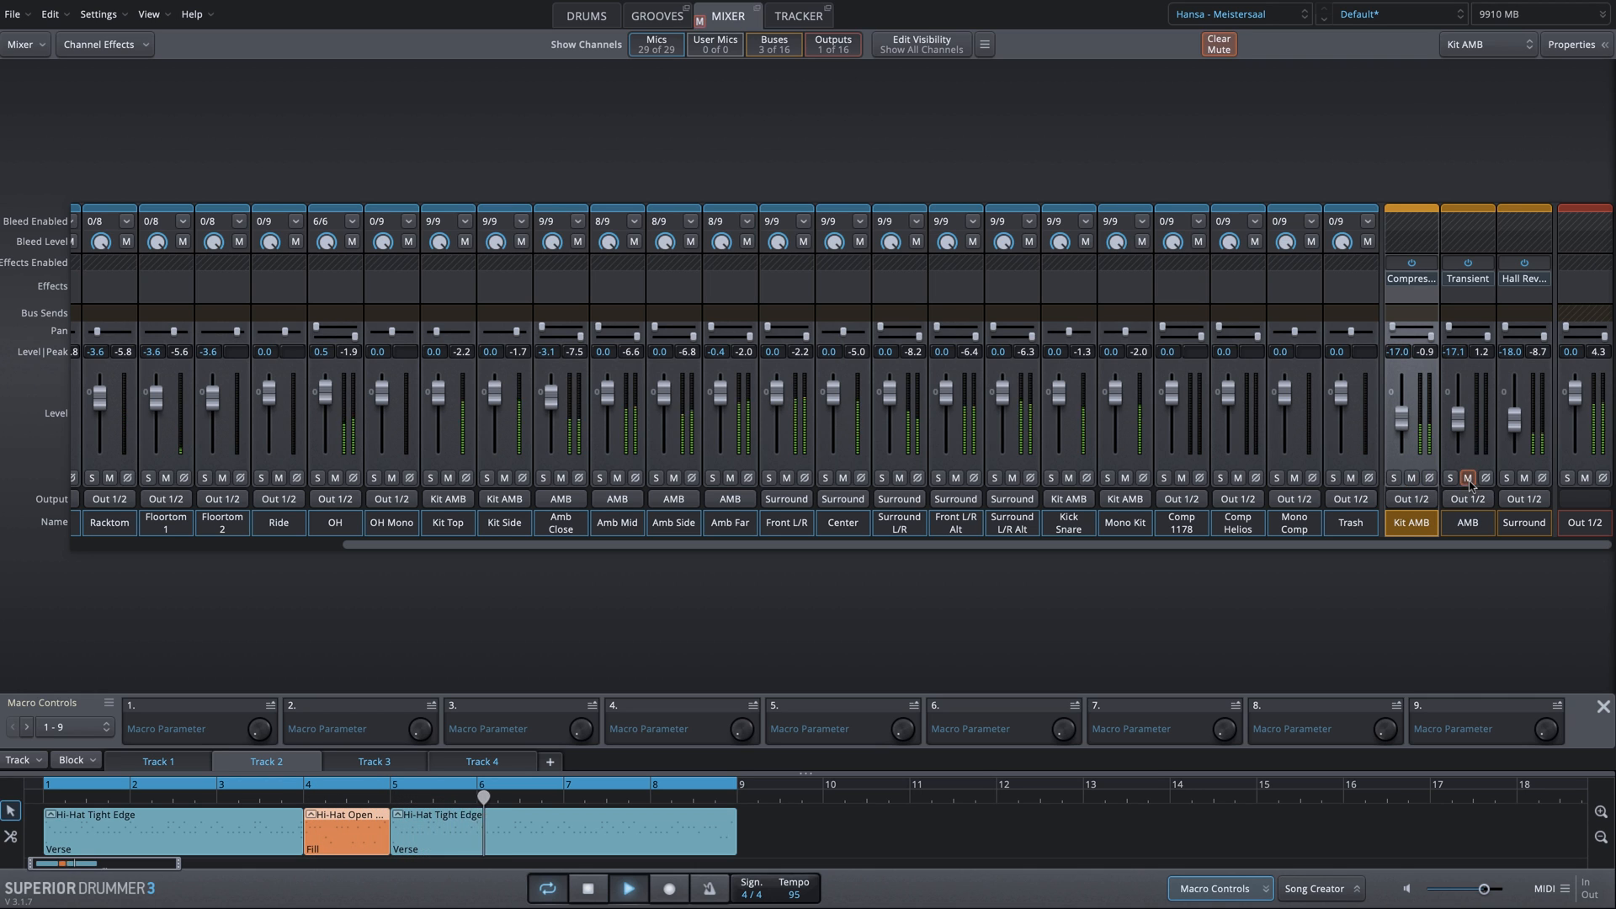
click(1468, 478)
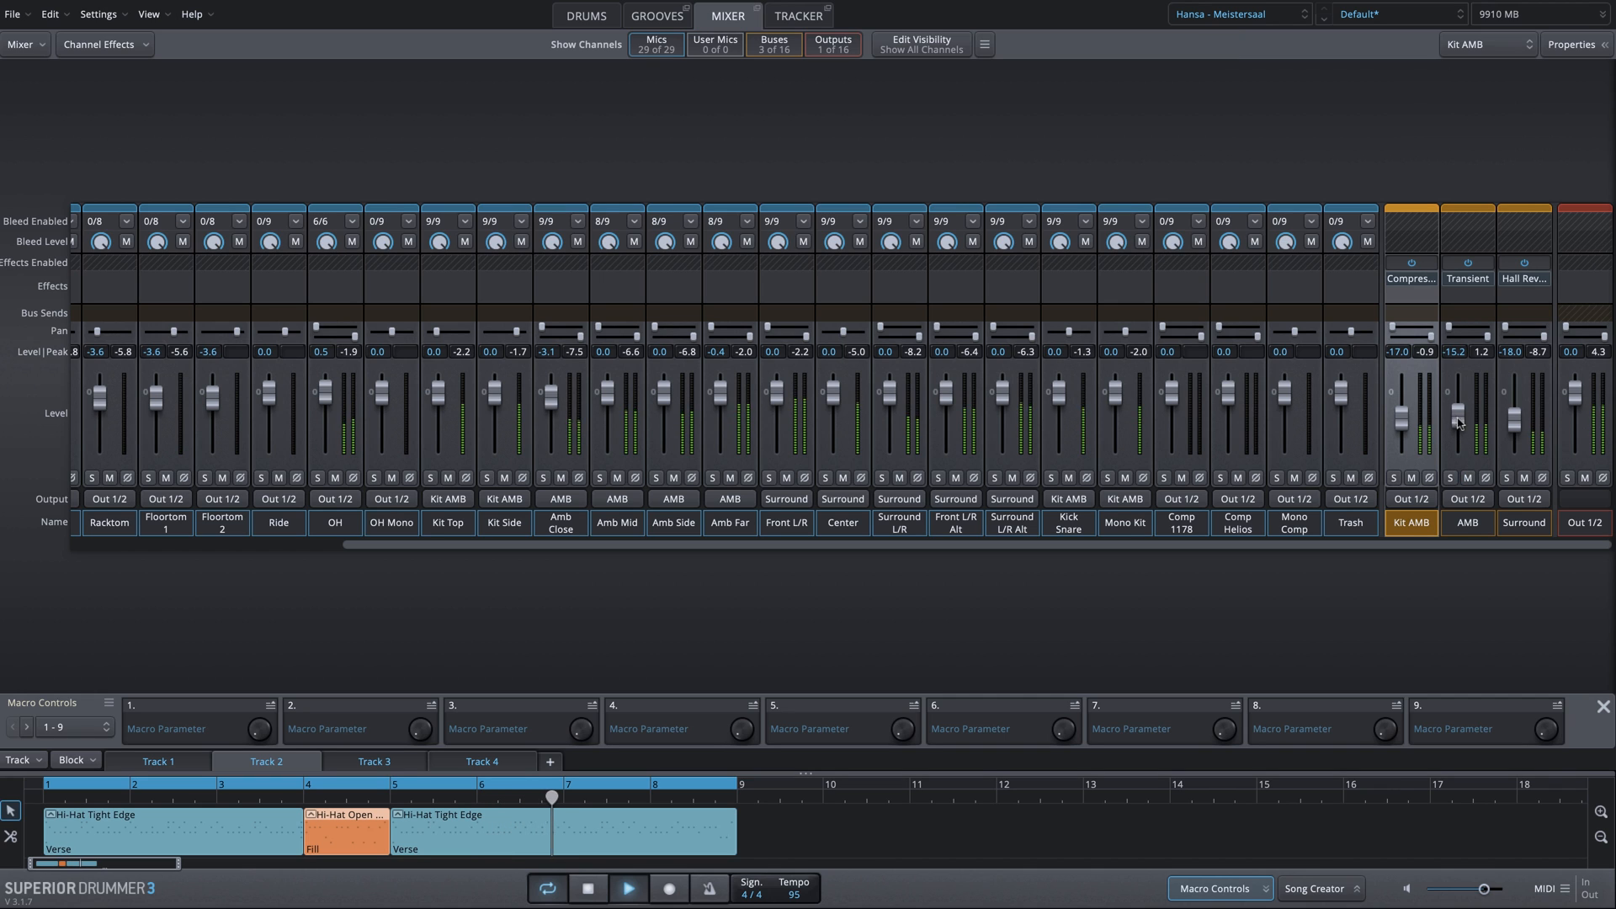
drag(1404, 420, 1404, 422)
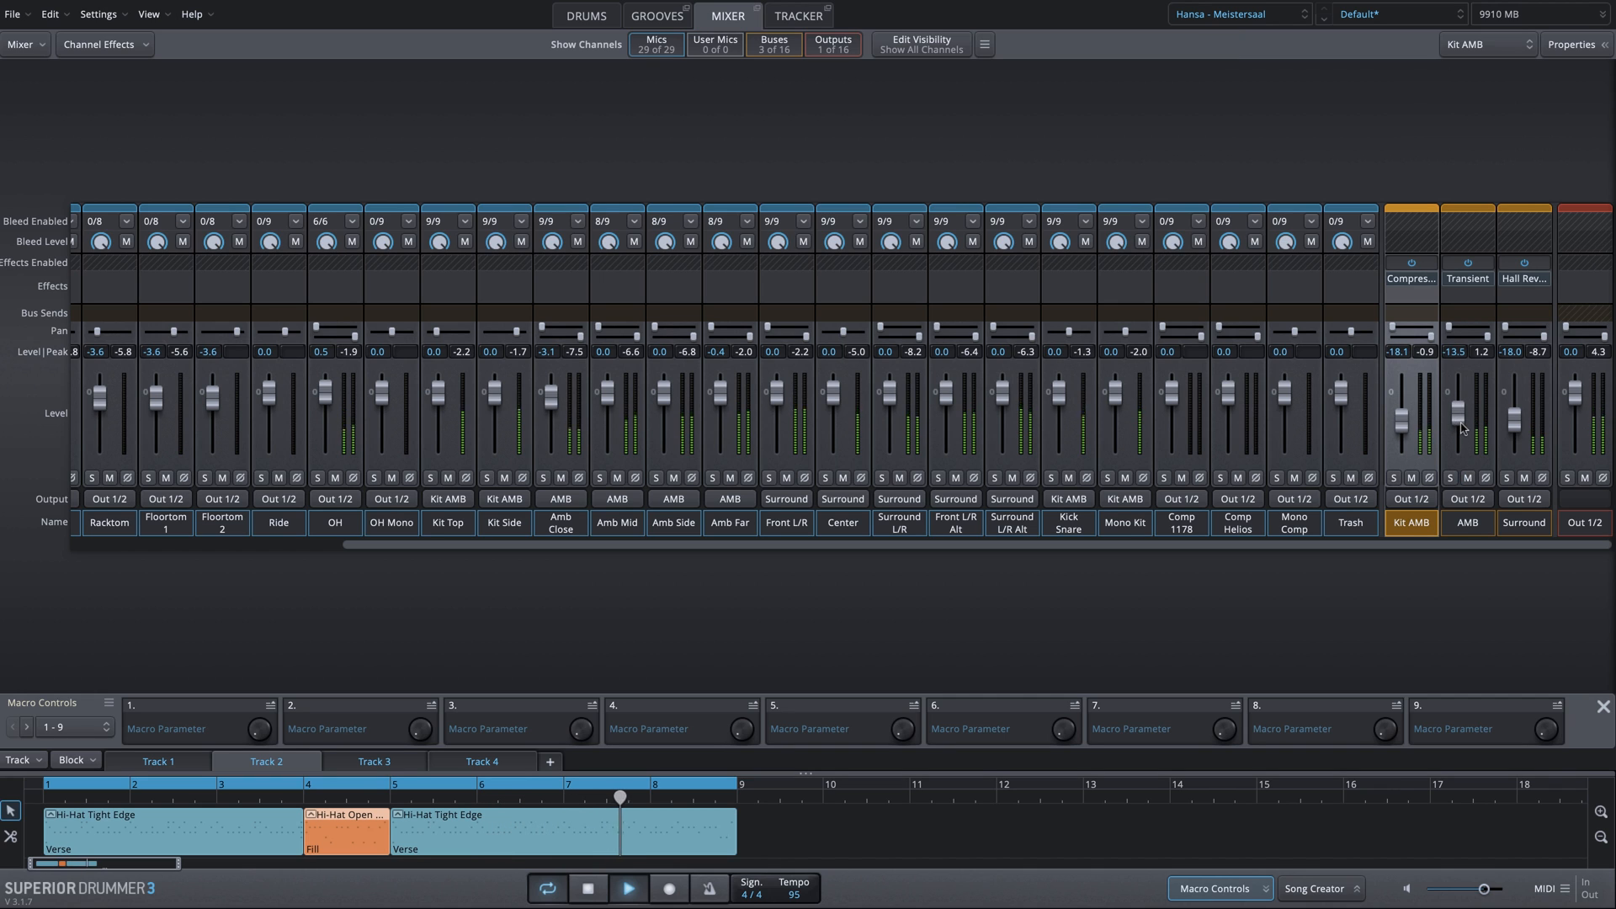
- Select all three buses and raise them together to about -8.8 for Kit AMB, -5.7 for AMB and -8.8 for Surround
drag(1430, 526, 1514, 532)
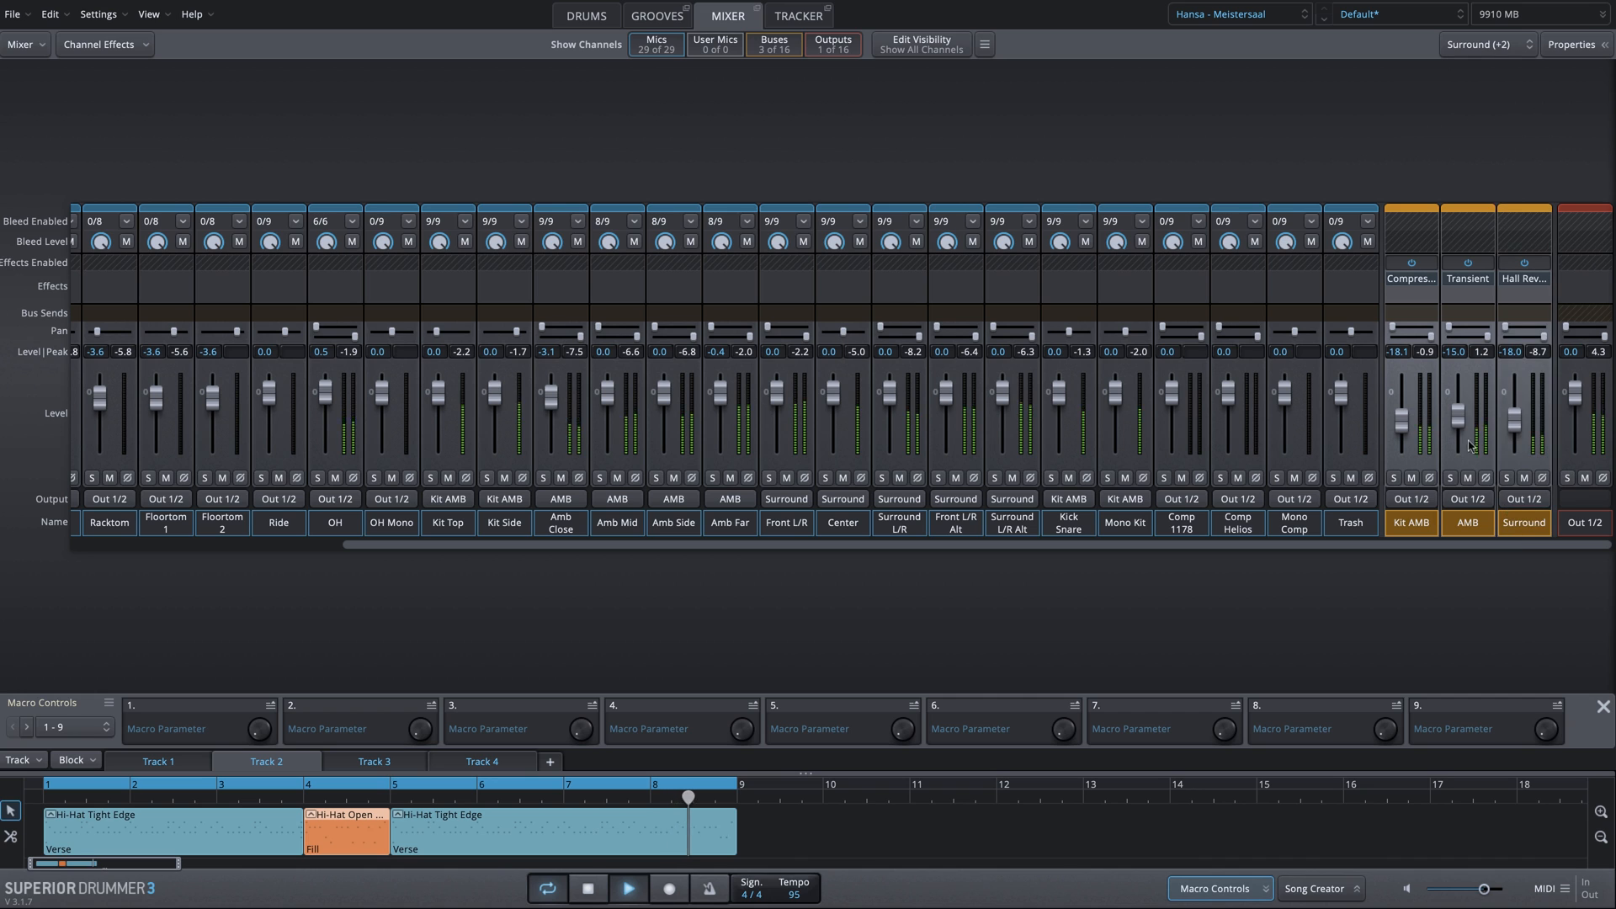
mouse_move(1459, 419)
mouse_down()
mouse_move(1470, 477)
mouse_move(1465, 426)
mouse_up()
drag(1466, 426, 1472, 406)
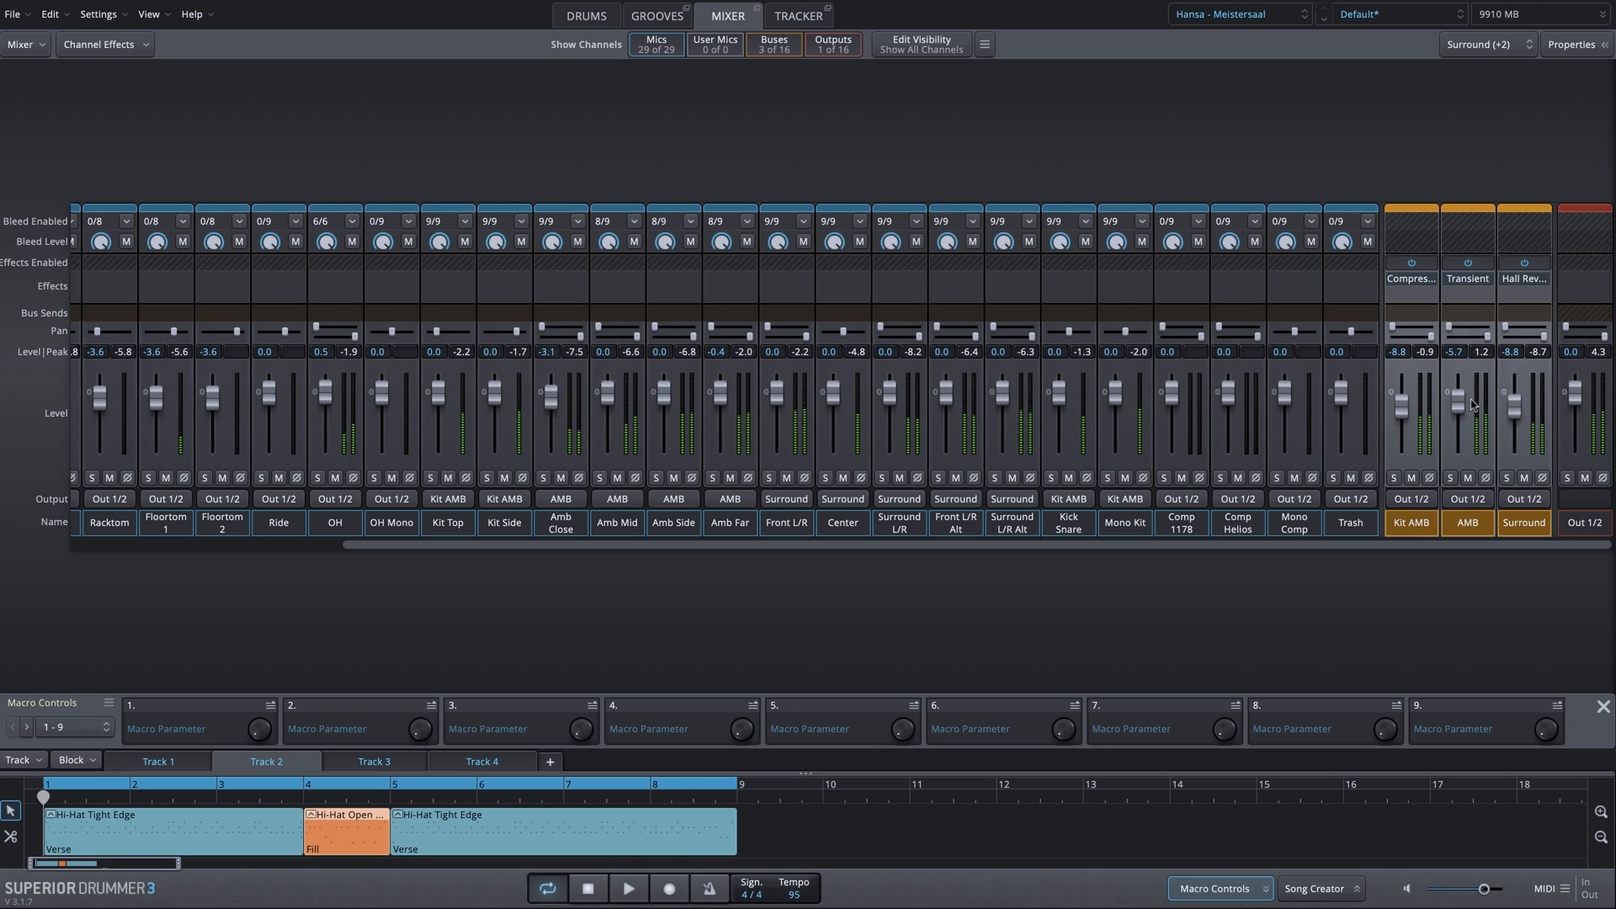